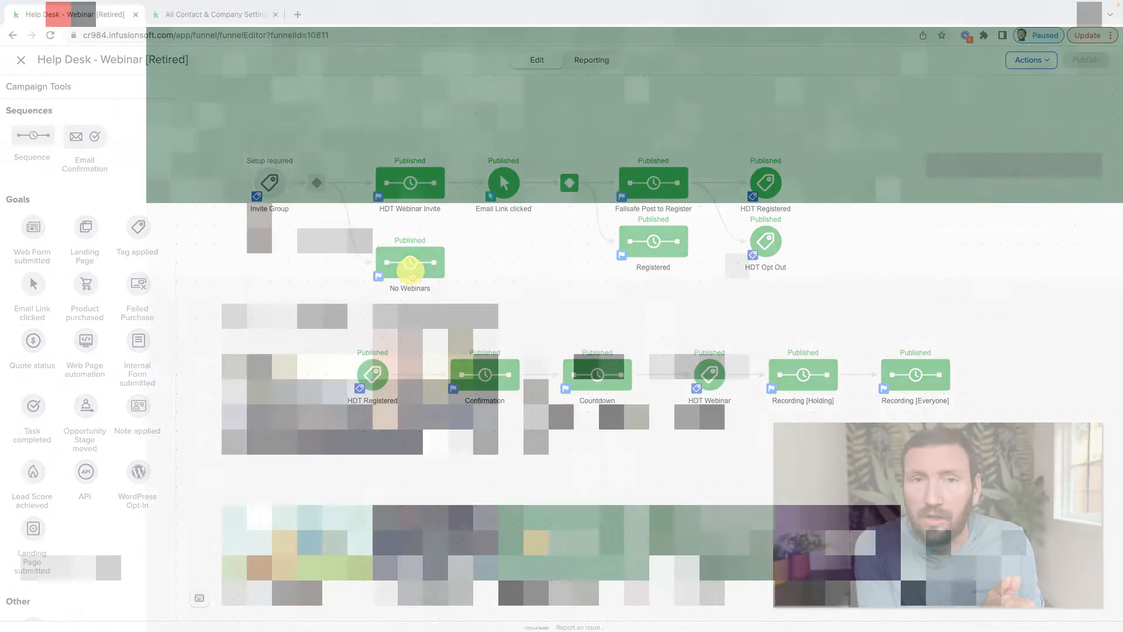
Search YouTube for "Monkeypod Webinar Campaign"
{"action": "type", "text": "Monkeypod Webinar Ca"}
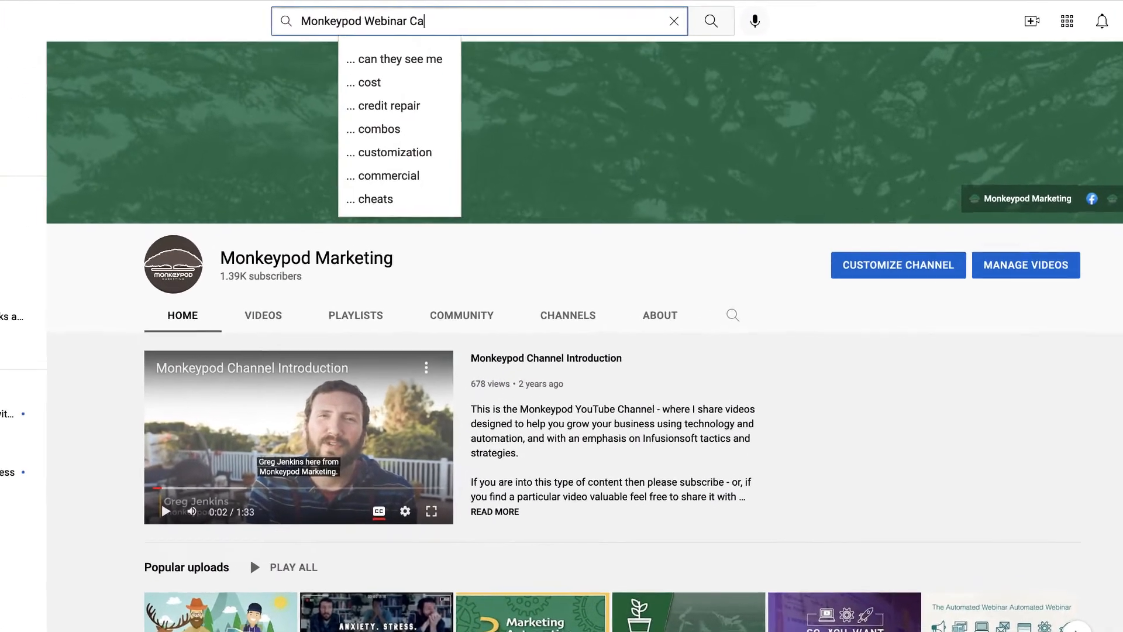
{"action": "type", "text": "mpaign"}
{"action": "key", "text": "Return"}
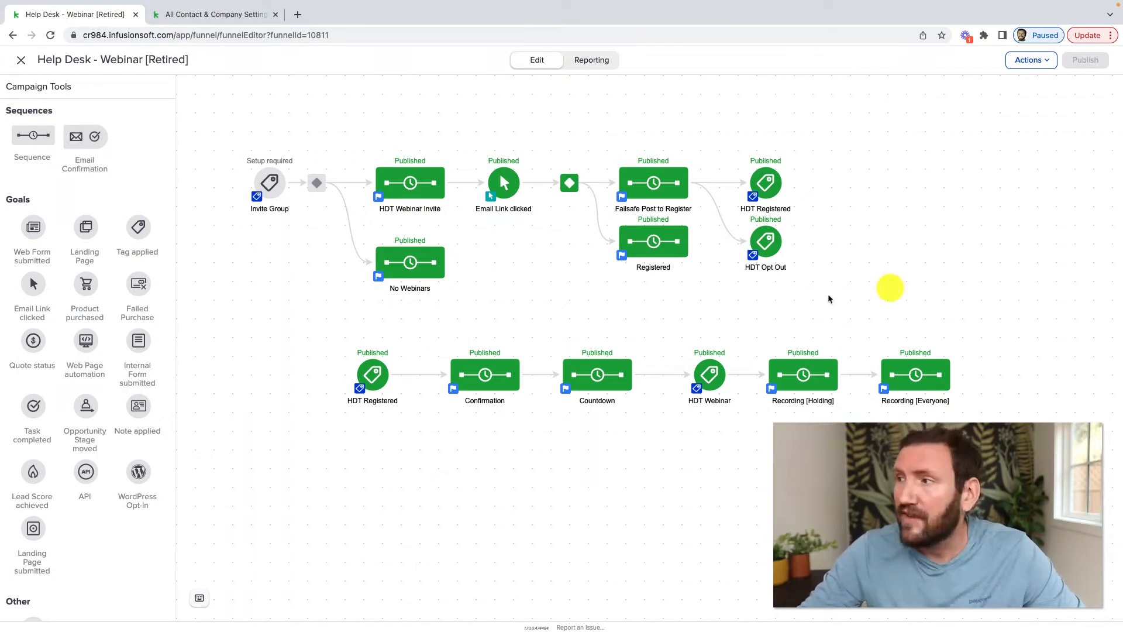
Save a copy of the Help Desk webinar campaign named "PlusThis Showcase - Webinar [Active]"
{"action": "left_click", "coordinate": [1031, 61]}
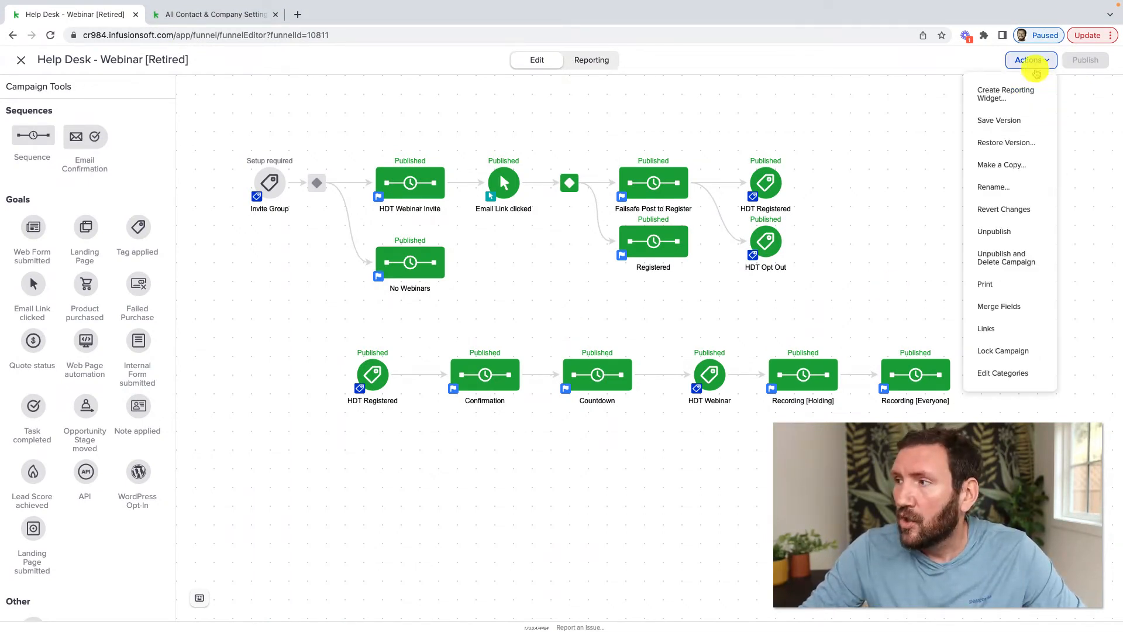
{"action": "left_click", "coordinate": [1017, 164]}
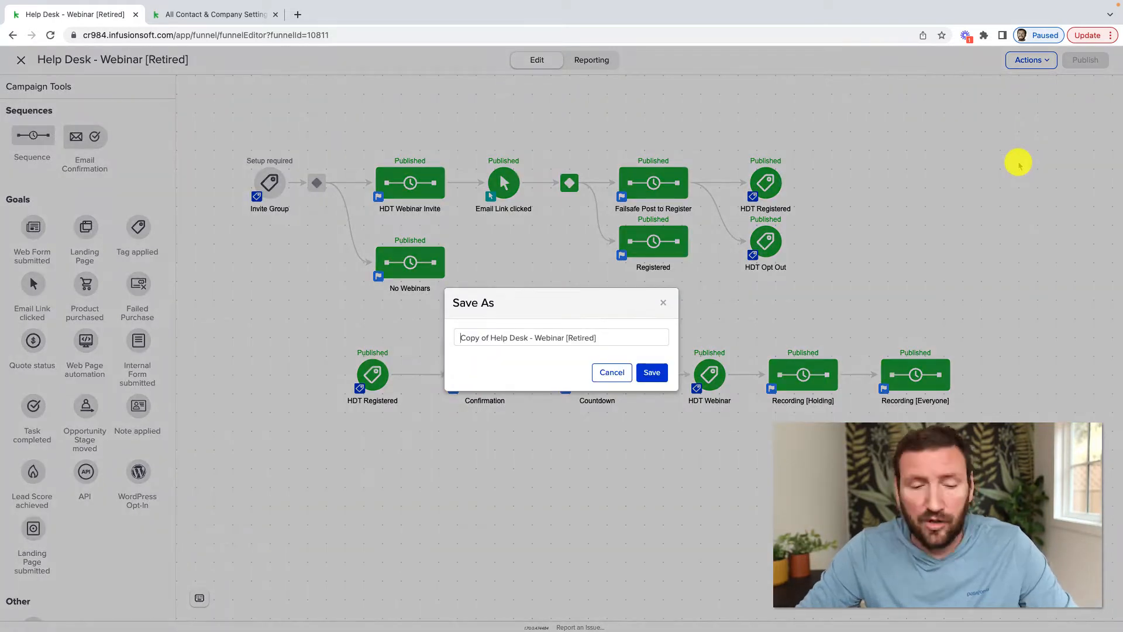
{"action": "left_click_drag", "start_coordinate": [461, 338], "coordinate": [508, 338]}
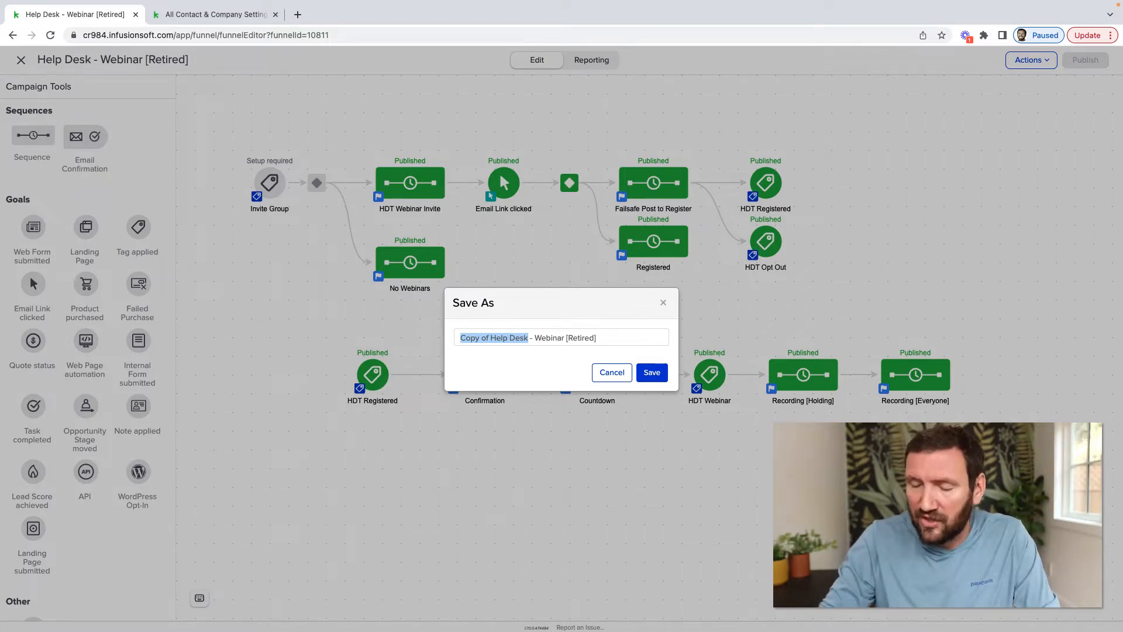
{"action": "key", "text": "BackSpace"}
{"action": "type", "text": "PlusThis"}
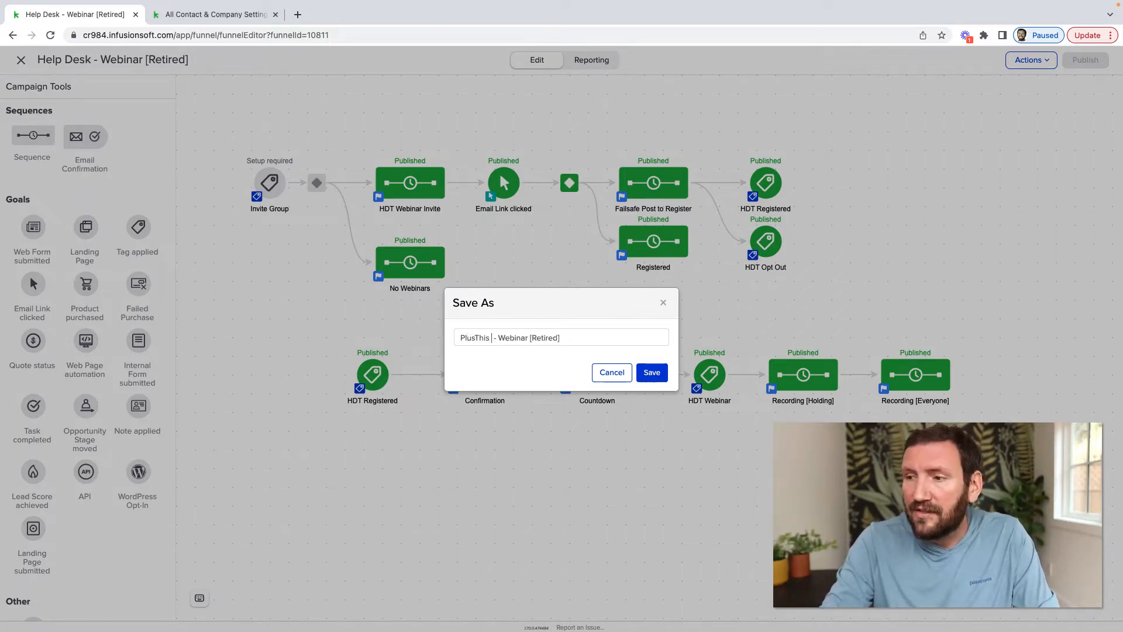
{"action": "type", "text": " Showcase"}
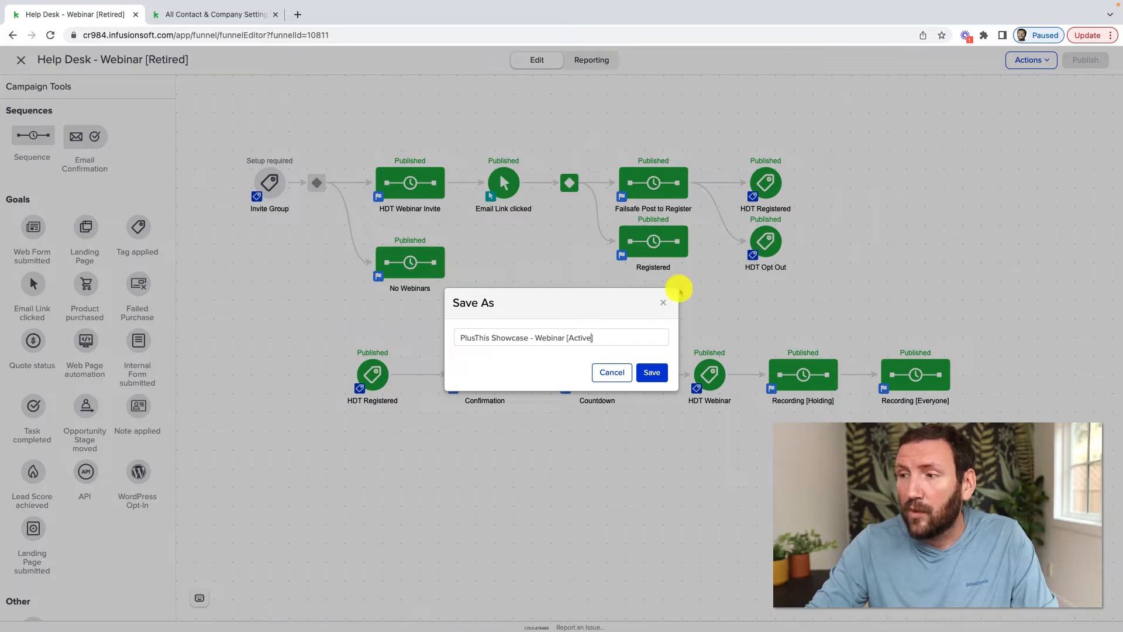
{"action": "left_click", "coordinate": [654, 373]}
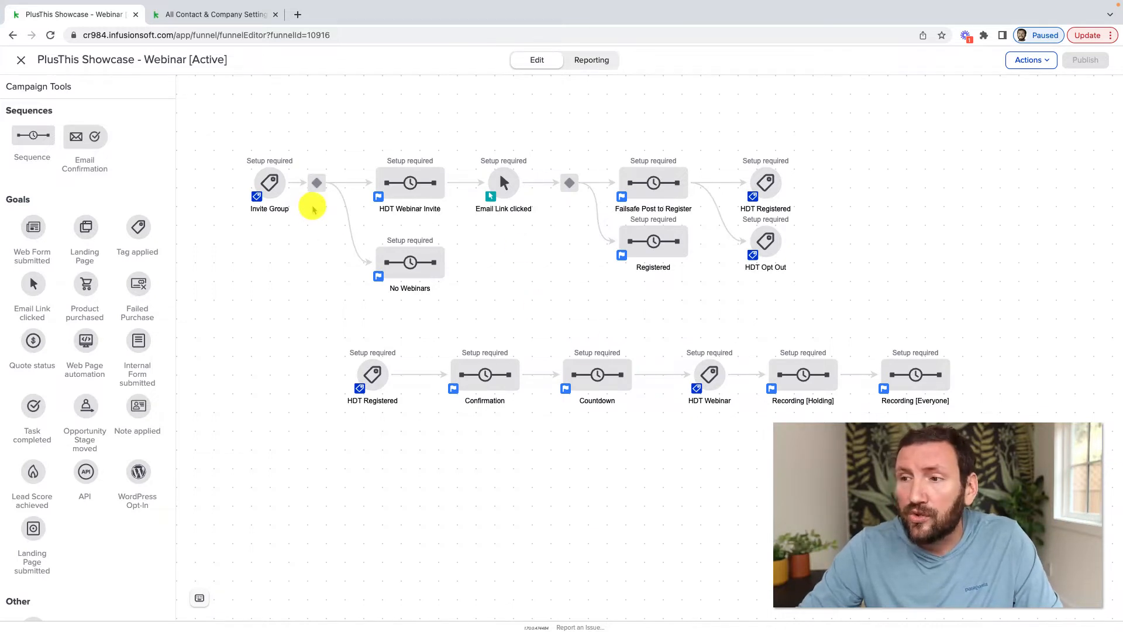
Rename the HDT Webinar Invite sequence to "Plusthis Showcase Webinar Invite" and copy the "Plusthis Showcase" prefix
{"action": "left_click_drag", "start_coordinate": [233, 156], "coordinate": [301, 234]}
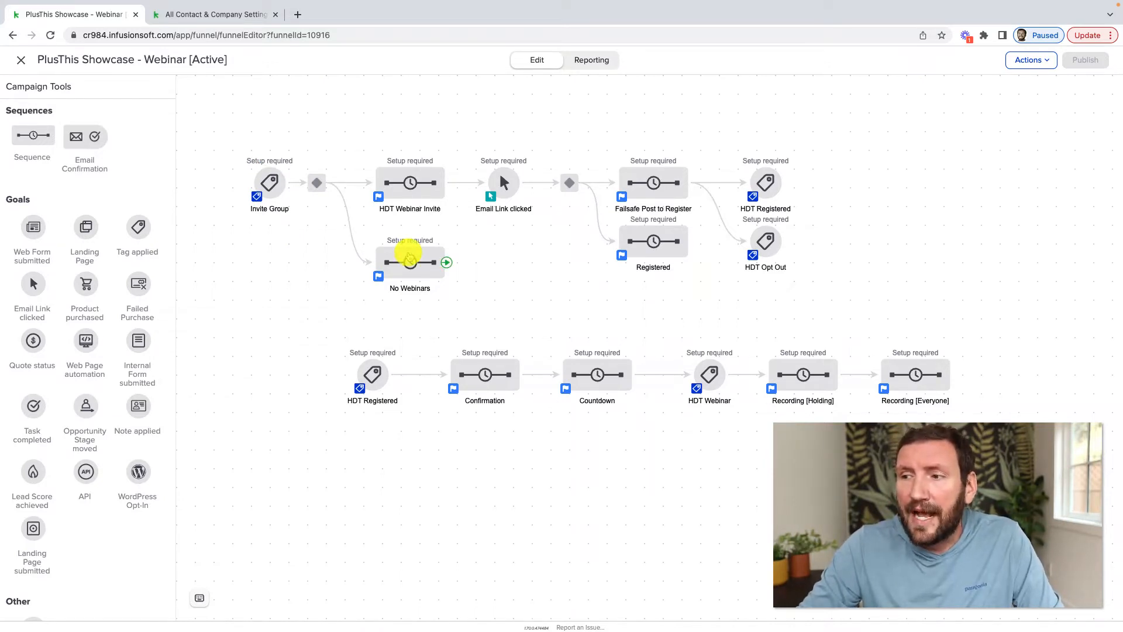
{"action": "left_click", "coordinate": [414, 213]}
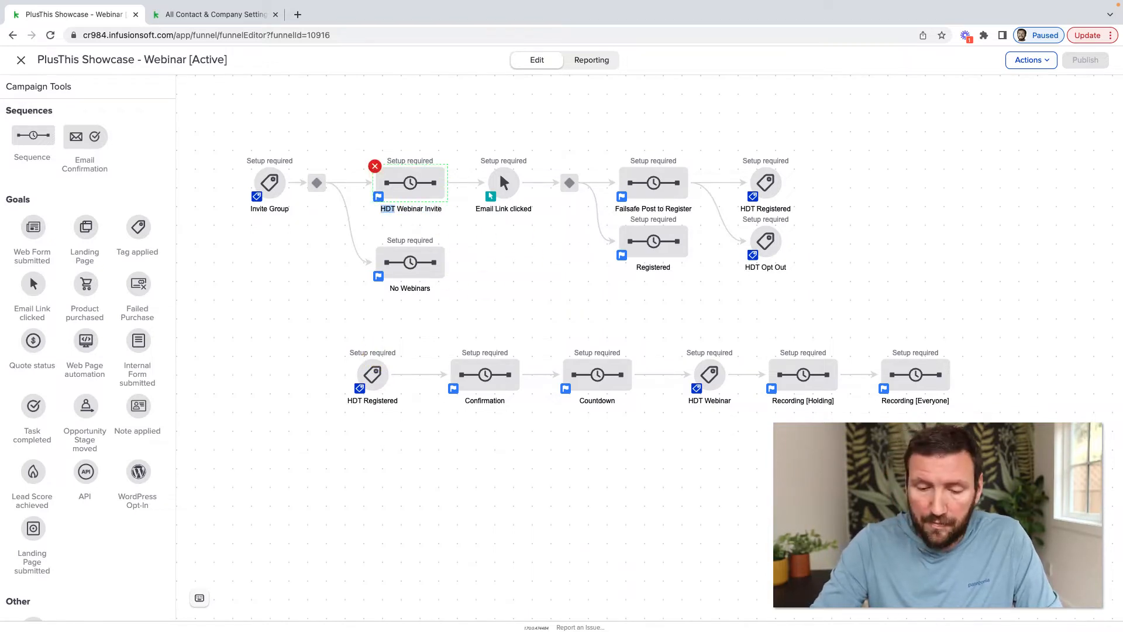
{"action": "type", "text": "Plusthis"}
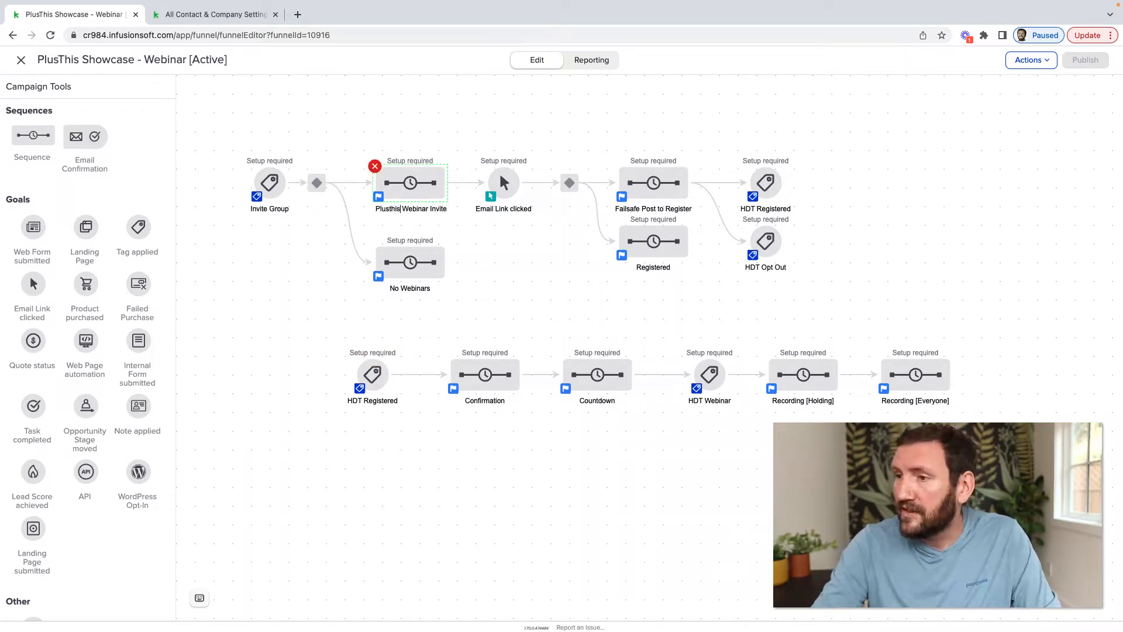
{"action": "type", "text": " Showcase"}
{"action": "key", "text": "shift+super+Left"}
{"action": "key", "text": "super+c"}
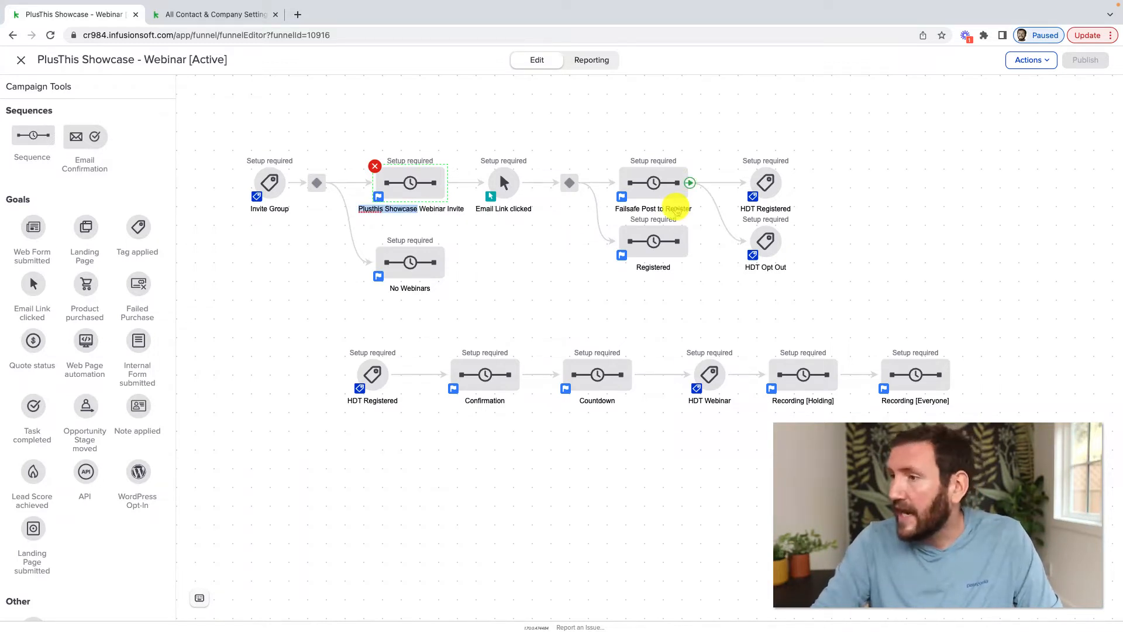
Rename the upper row's HDT Registered and HDT Opt Out goals to "Plusthis Showcase Registered" and "Plusthis Showcase Opt Out"
{"action": "left_click", "coordinate": [748, 210]}
{"action": "double_click", "coordinate": [748, 210]}
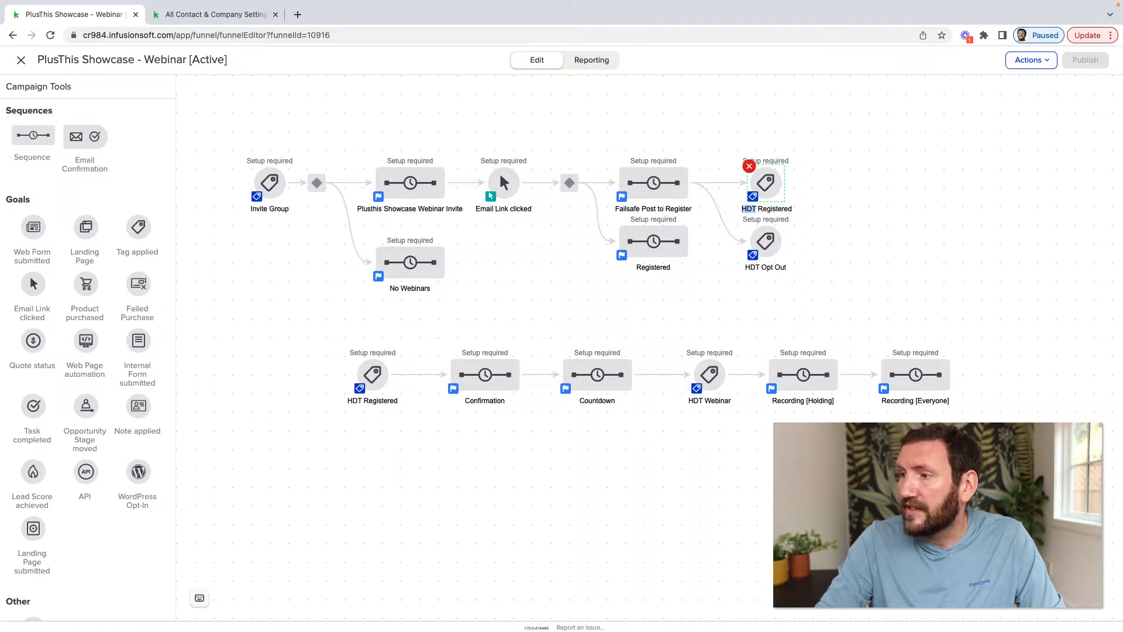
{"action": "key", "text": "super+v"}
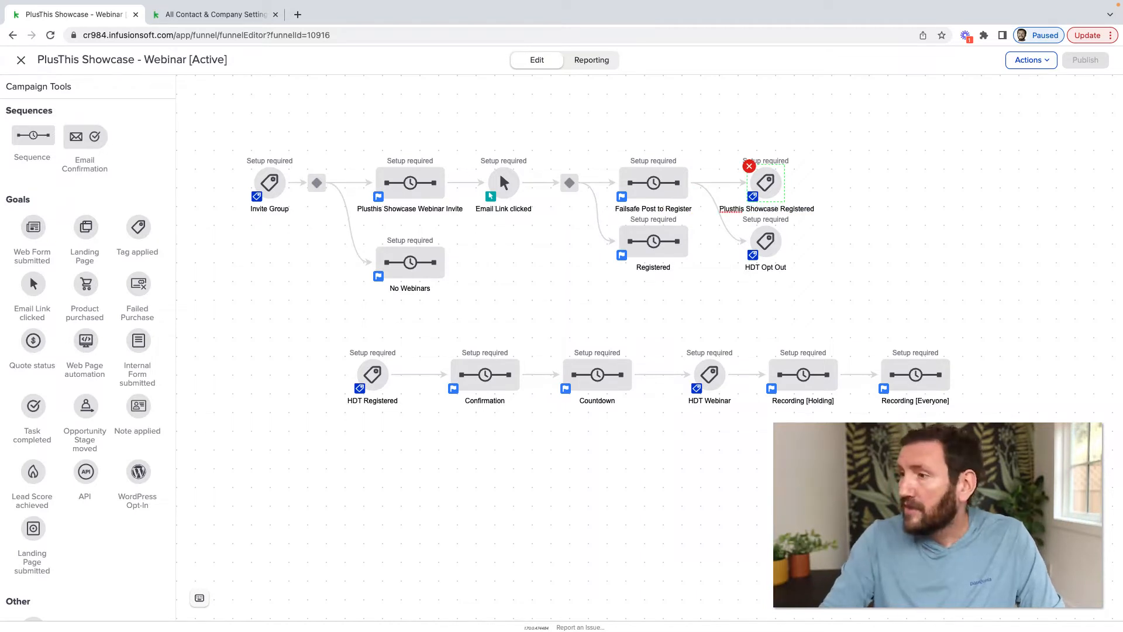
{"action": "double_click", "coordinate": [752, 264]}
{"action": "key", "text": "Left"}
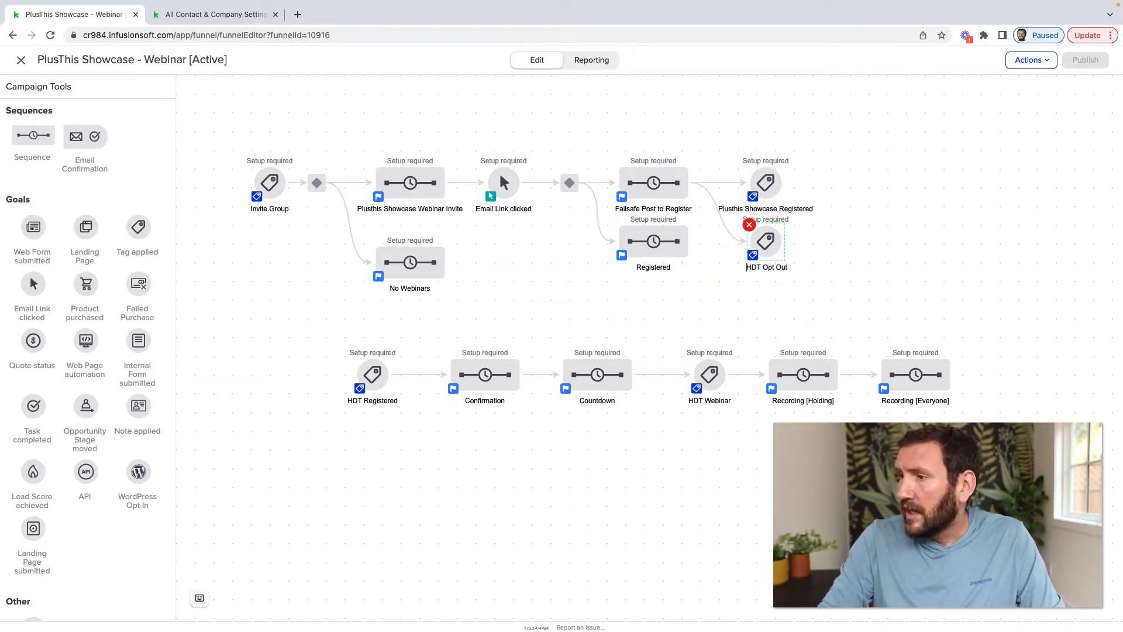
{"action": "key", "text": "super+v"}
Rename the lower row's HDT Registered and HDT Webinar goals to "Plusthis Showcase Registered" and "Plusthis Showcase Webinar"
{"action": "left_click", "coordinate": [379, 395]}
{"action": "double_click", "coordinate": [375, 400]}
{"action": "key", "text": "Left"}
{"action": "key", "text": "shift+alt+Right"}
{"action": "key", "text": "super+v"}
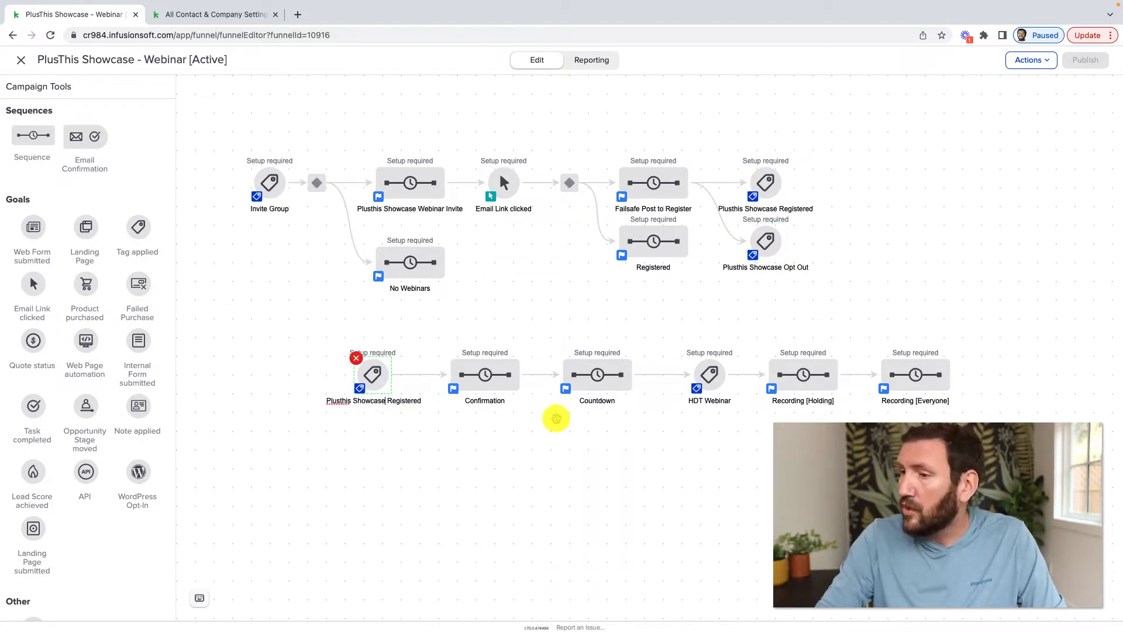
{"action": "double_click", "coordinate": [704, 401]}
{"action": "key", "text": "Left"}
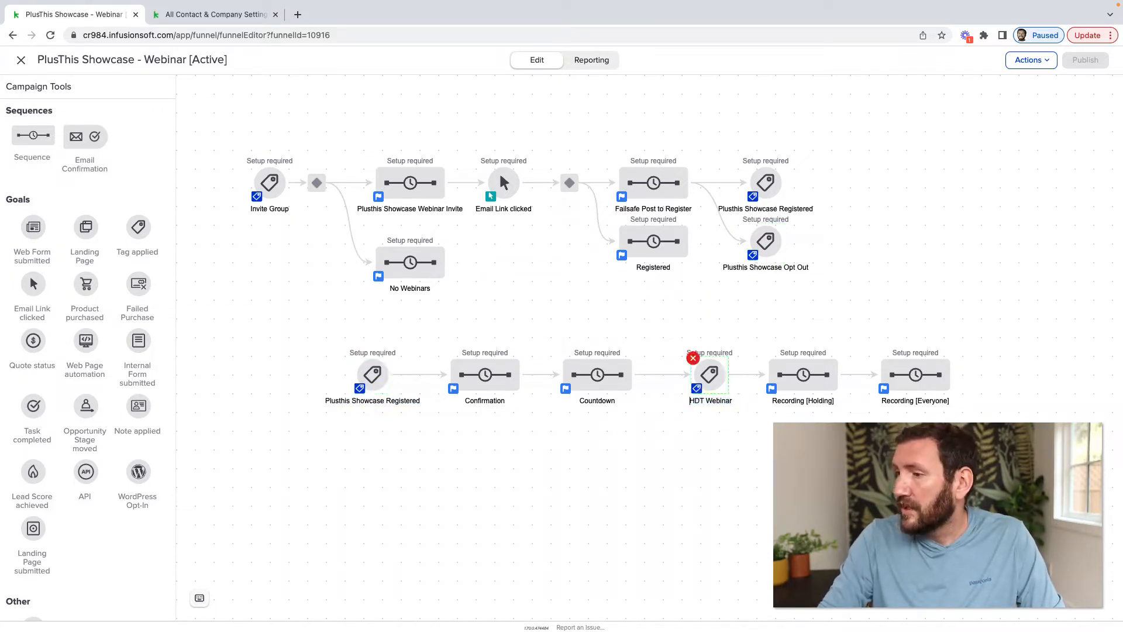
{"action": "type", "text": "Plusthis Showcase"}
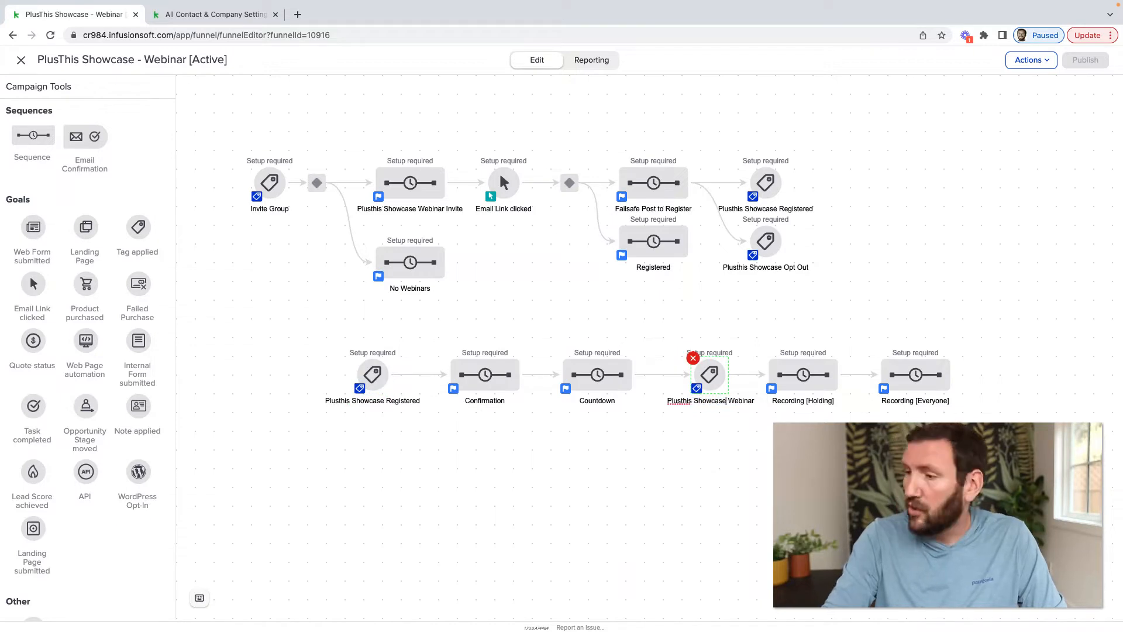
{"action": "left_click", "coordinate": [731, 461]}
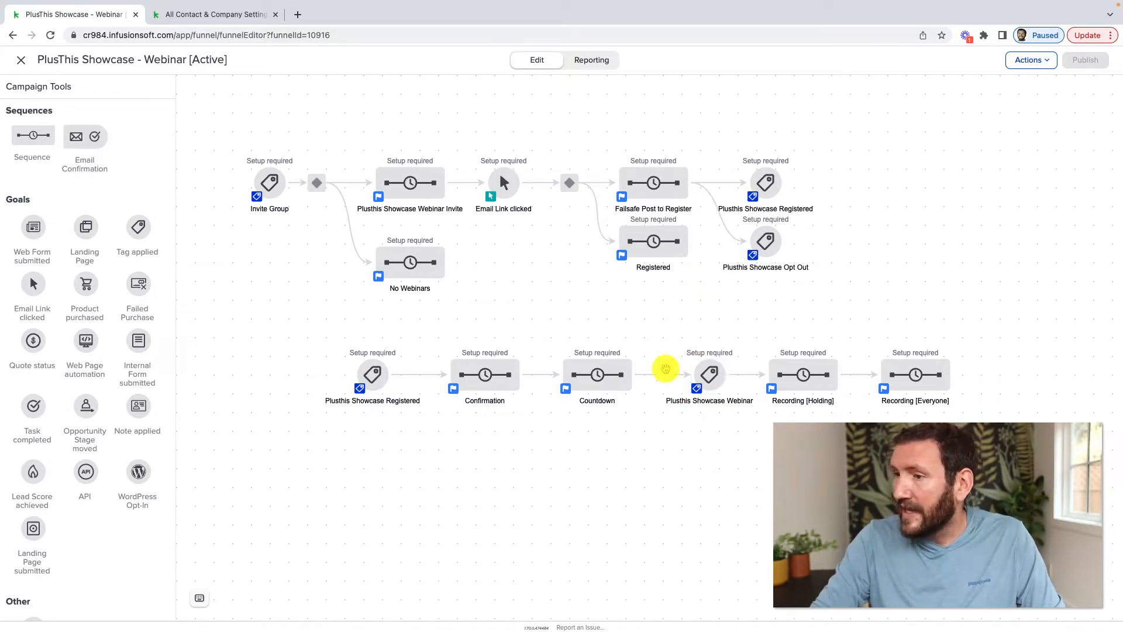
Replace the upper Registered goal's HDT tag with "Webinars -> PlusThis Showcase [Registered]" and save the lower Registered goal's configuration
{"action": "double_click", "coordinate": [764, 186]}
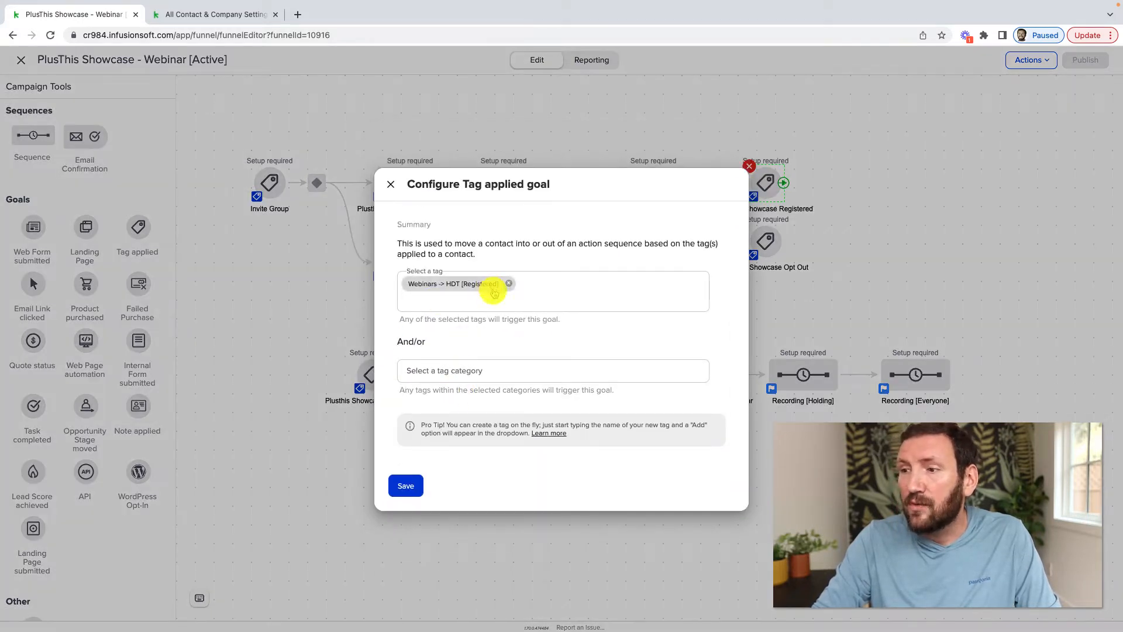
{"action": "left_click", "coordinate": [493, 298]}
{"action": "type", "text": "PlusThis"}
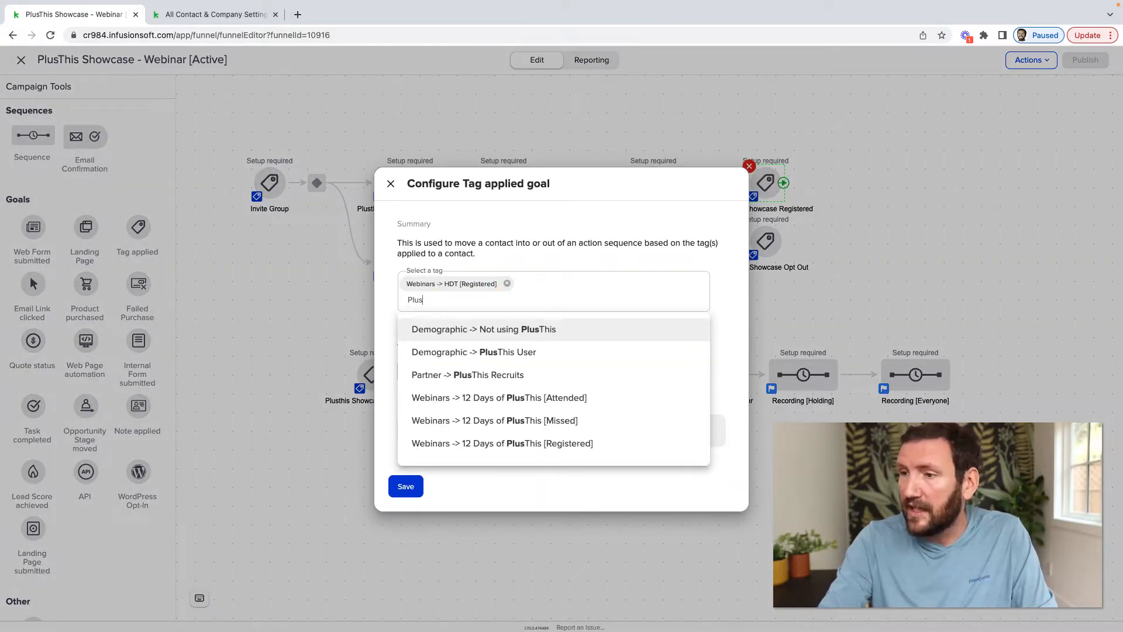
{"action": "scroll", "coordinate": [619, 376], "scroll_direction": "down", "scroll_amount": 3}
{"action": "left_click", "coordinate": [577, 444]}
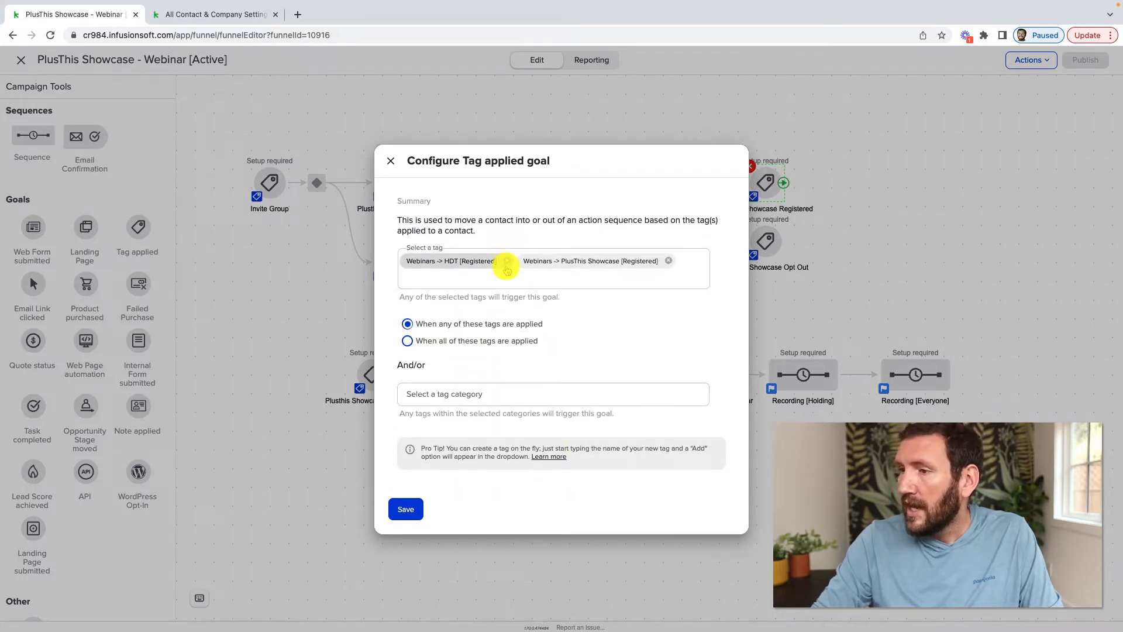
{"action": "left_click", "coordinate": [508, 261]}
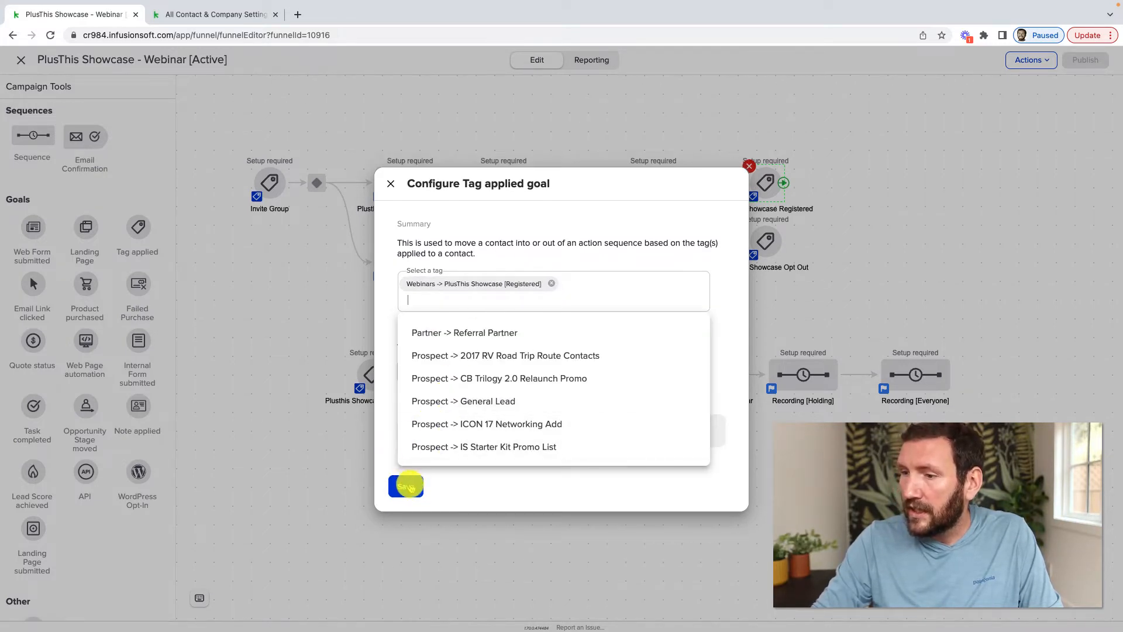
{"action": "left_click", "coordinate": [410, 485]}
{"action": "double_click", "coordinate": [372, 375]}
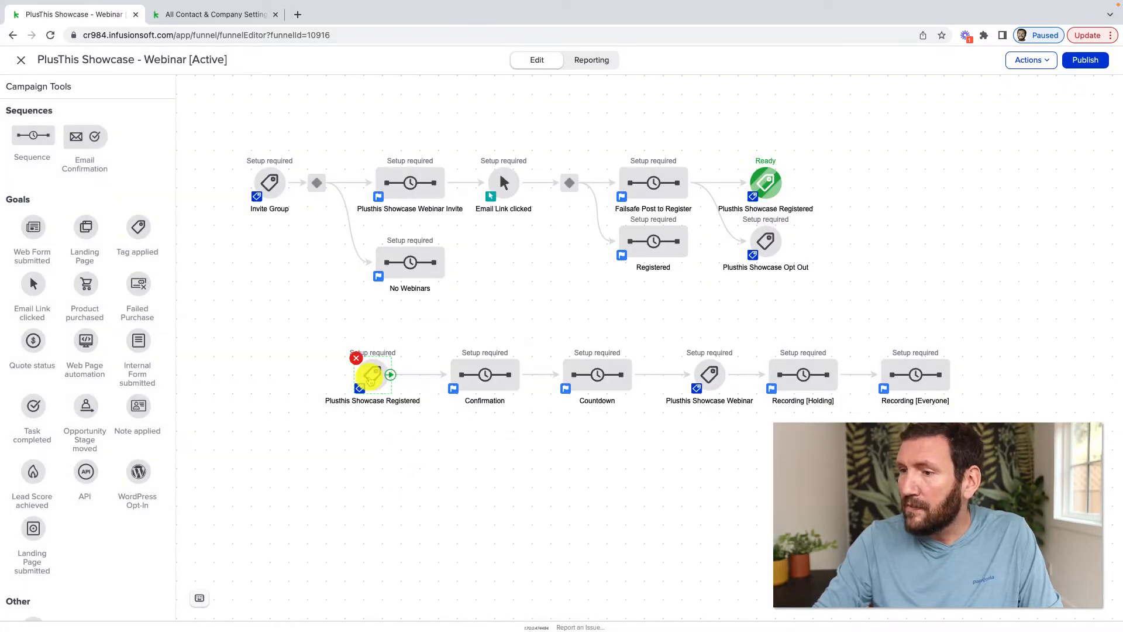
{"action": "left_click", "coordinate": [404, 484]}
In the Plusthis Showcase Webinar goal, replace both HDT tags with "Webinars -> PlusThis Showcase [Attended]"
{"action": "left_click", "coordinate": [709, 374]}
{"action": "double_click", "coordinate": [709, 374]}
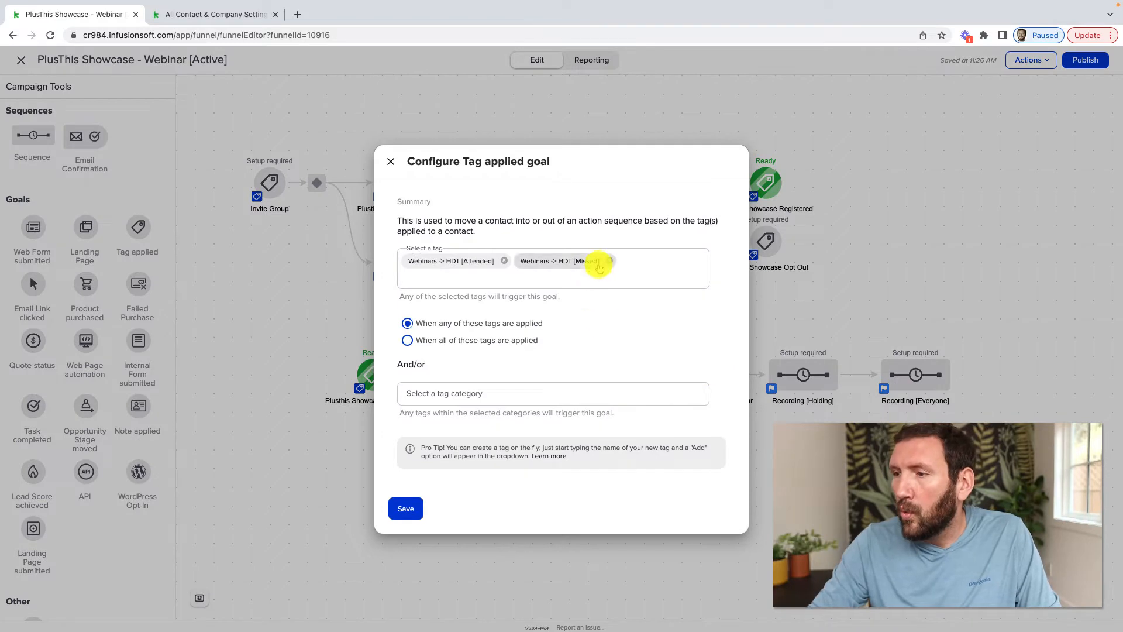
{"action": "left_click", "coordinate": [610, 262]}
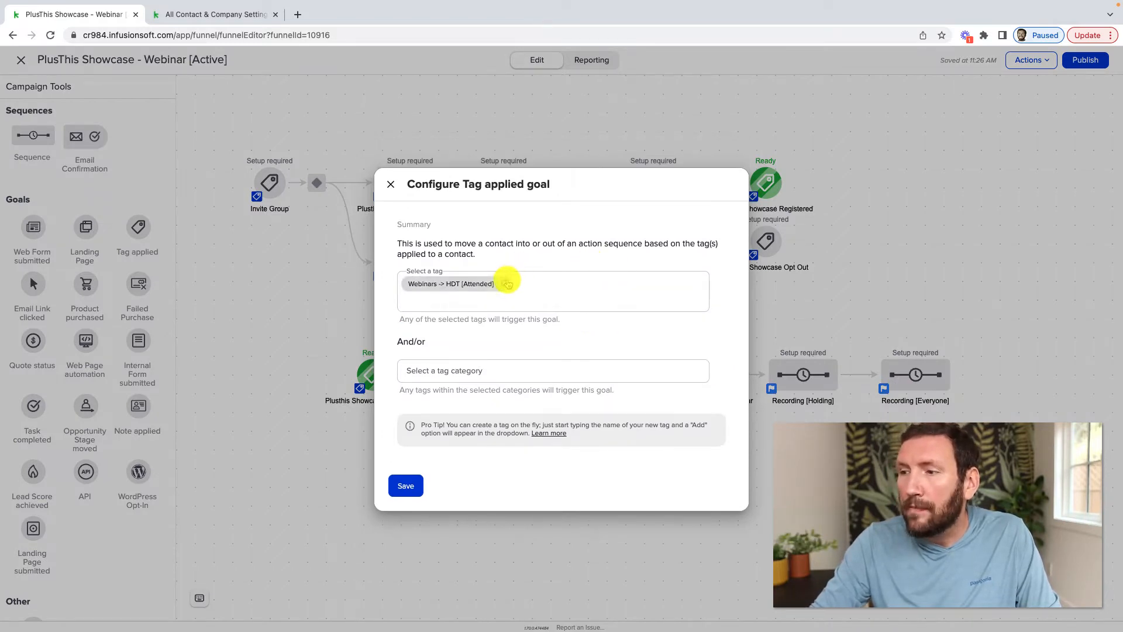
{"action": "left_click", "coordinate": [500, 290]}
{"action": "type", "text": "Plusthis"}
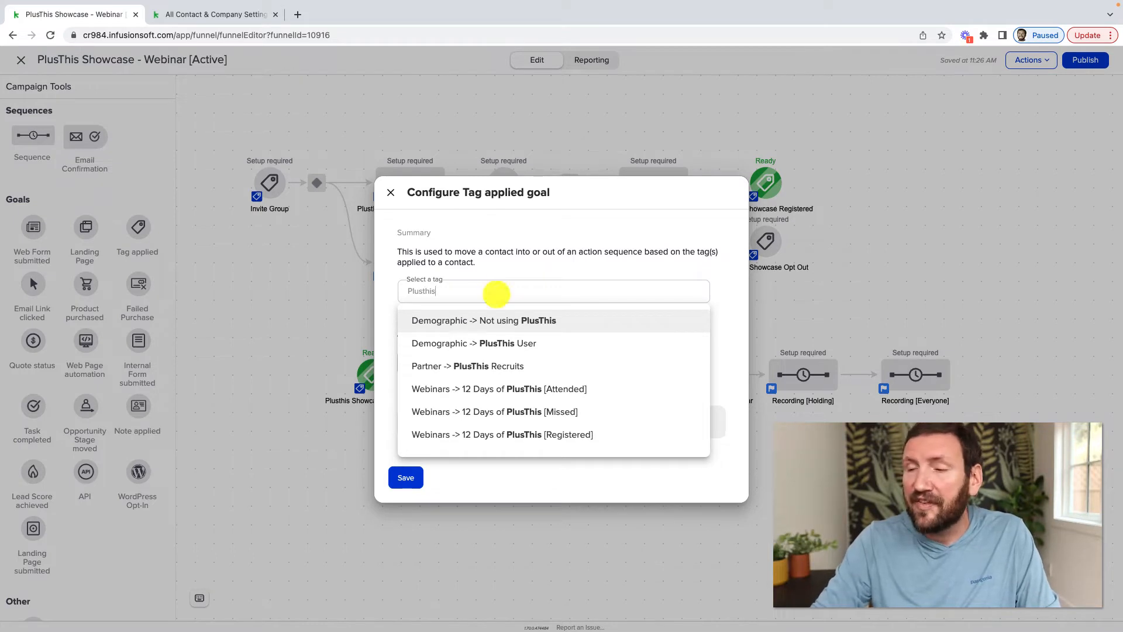
{"action": "scroll", "coordinate": [531, 389], "scroll_direction": "down", "scroll_amount": 2}
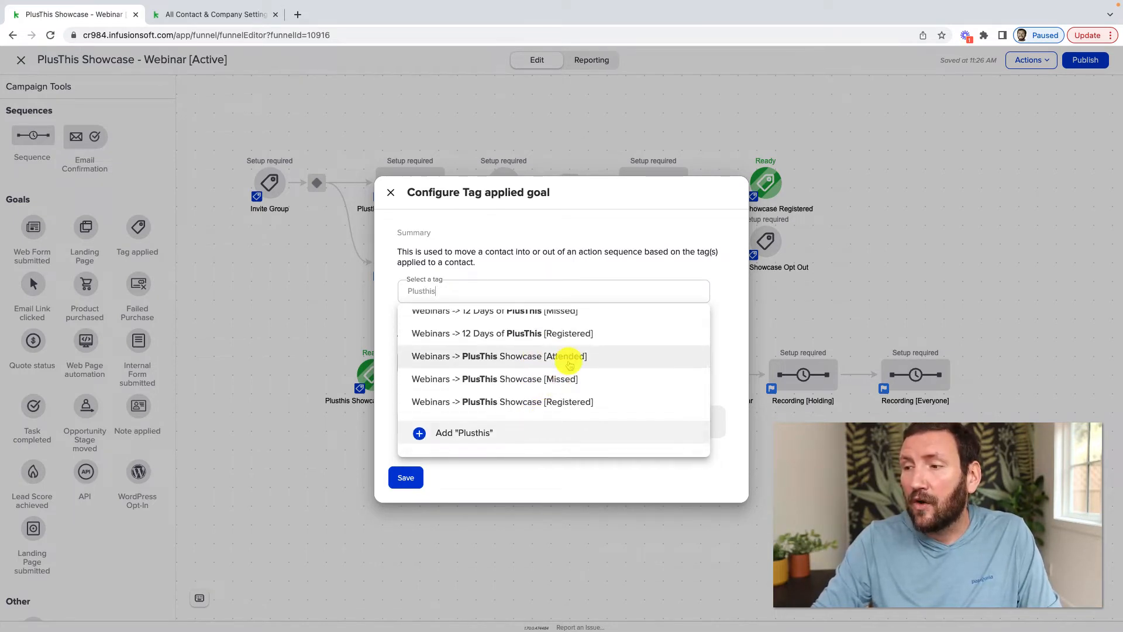
{"action": "left_click", "coordinate": [569, 358]}
Add the tag "Webinars -> PlusThis Showcase [Missed]" to the Plusthis Showcase Webinar goal and save it
{"action": "left_click", "coordinate": [567, 301]}
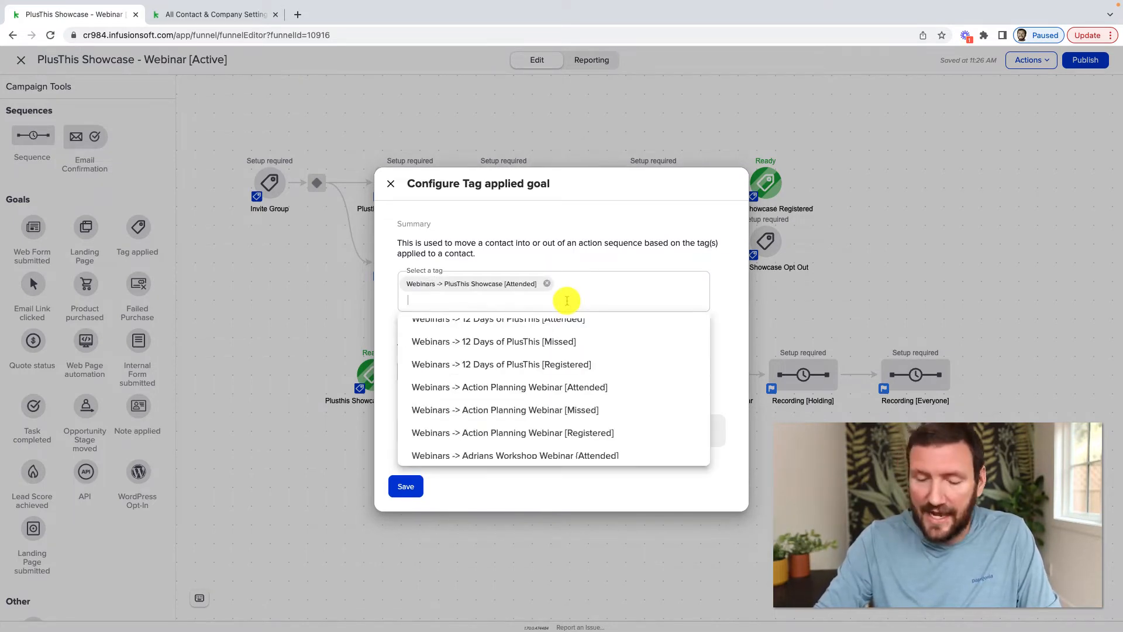
{"action": "type", "text": "PlusThis"}
{"action": "scroll", "coordinate": [611, 392], "scroll_direction": "down", "scroll_amount": 2}
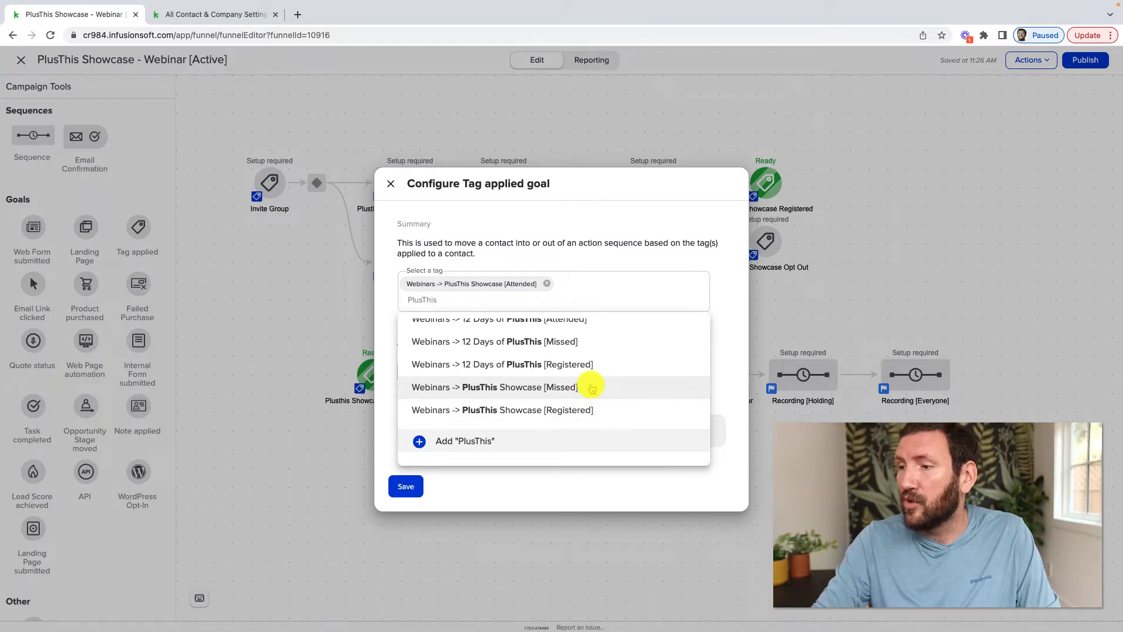
{"action": "left_click", "coordinate": [591, 387]}
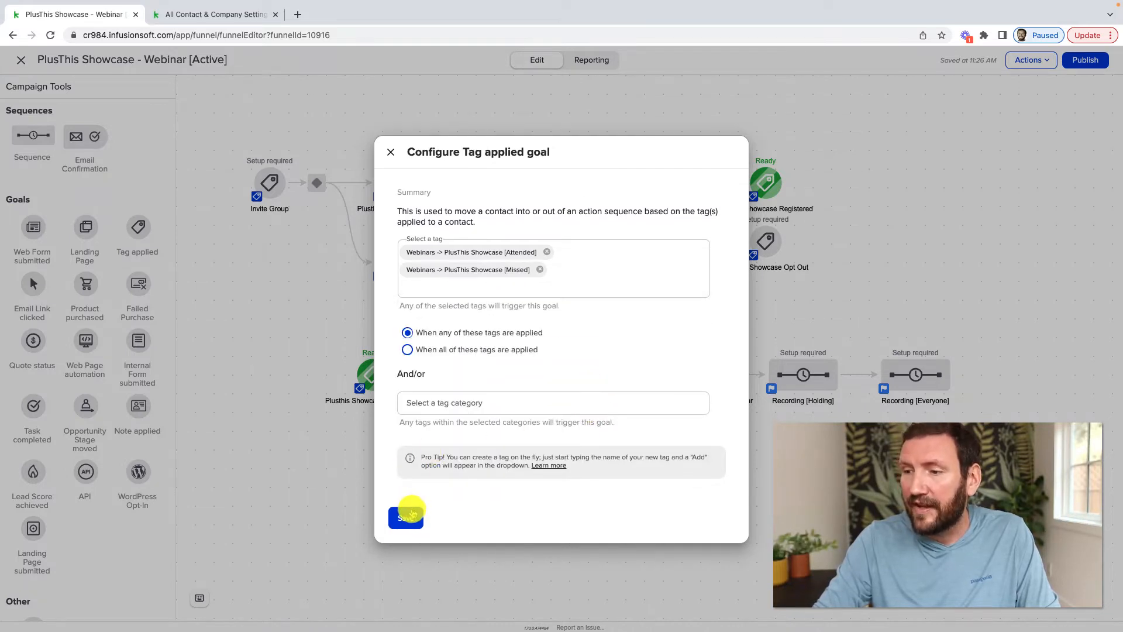
{"action": "left_click", "coordinate": [406, 517]}
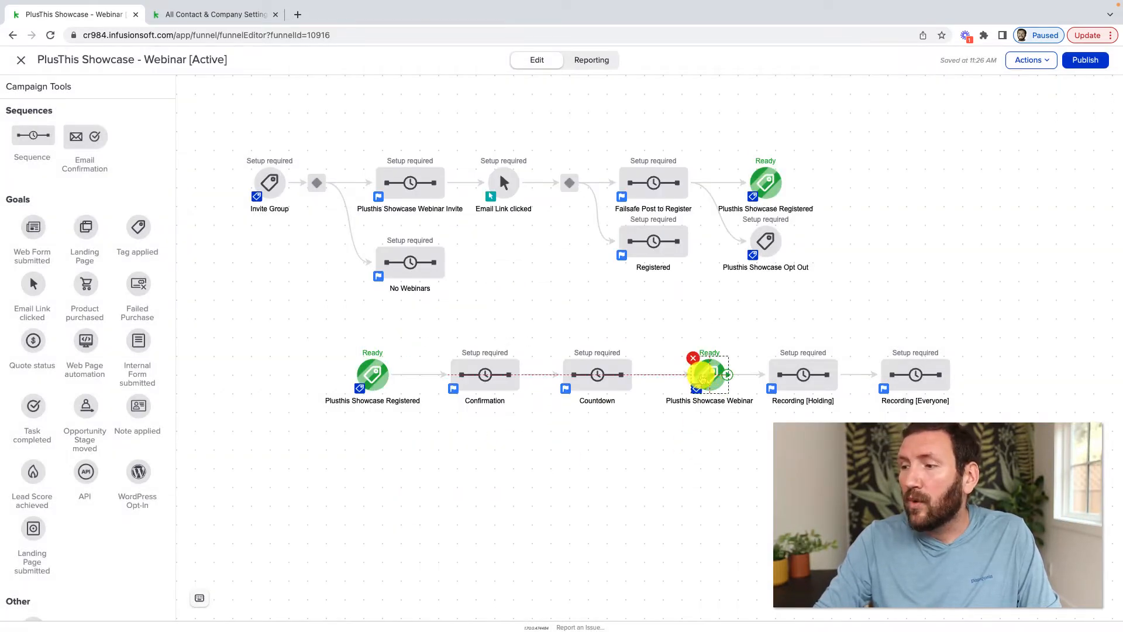
Mark the empty Recording [Holding] sequence as Ready and return to the campaign canvas
{"action": "double_click", "coordinate": [795, 377]}
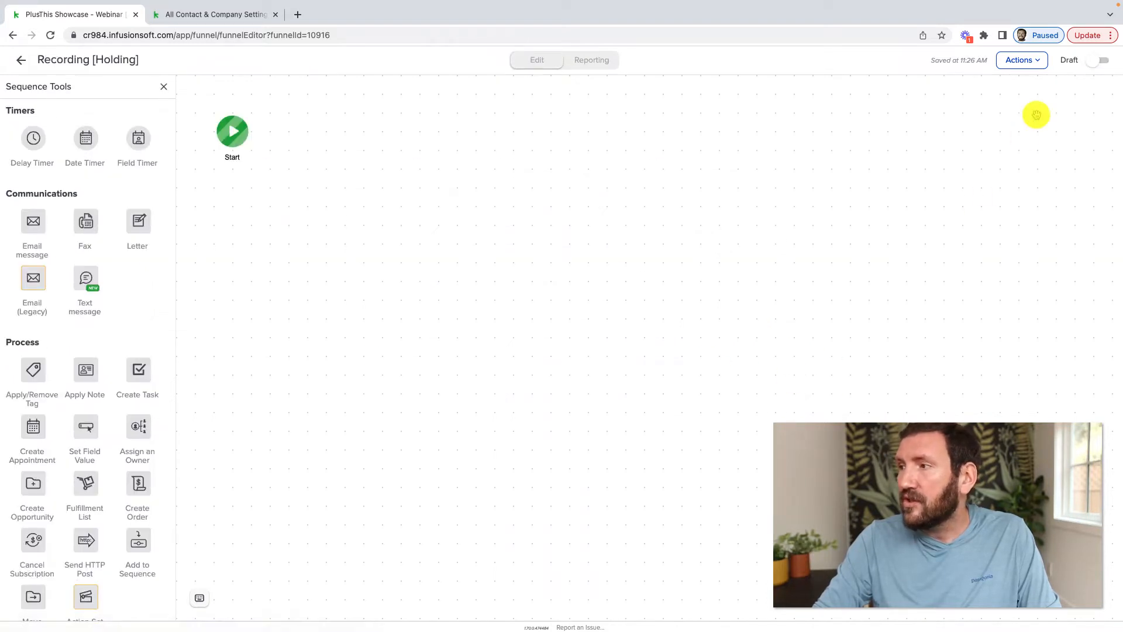
{"action": "left_click", "coordinate": [1093, 62]}
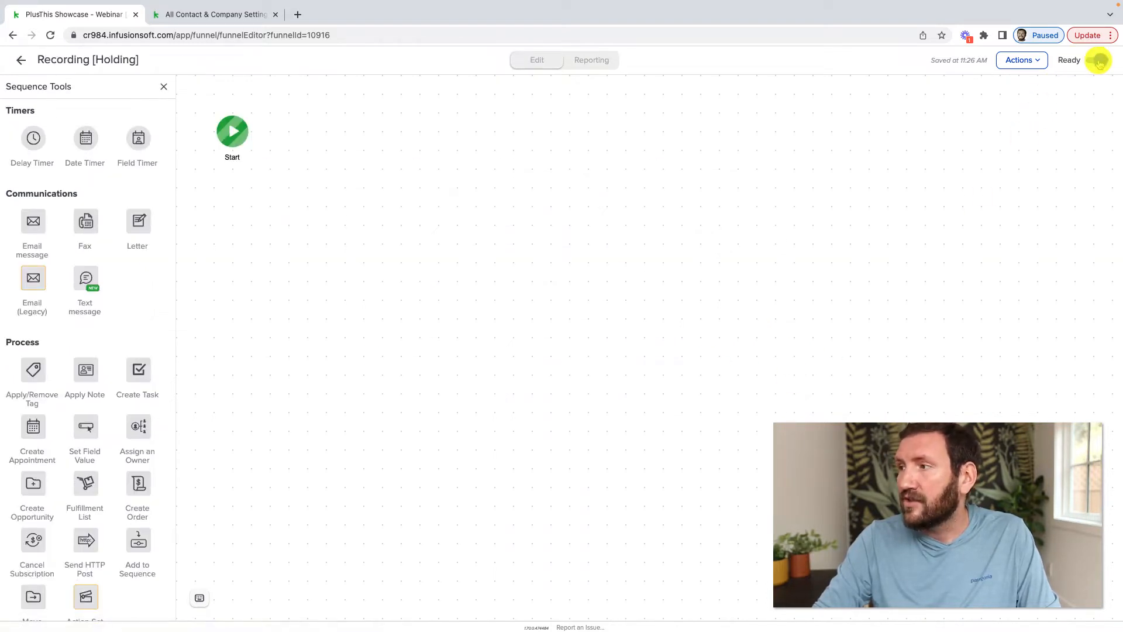
{"action": "left_click", "coordinate": [21, 60]}
{"action": "left_click_drag", "start_coordinate": [667, 342], "coordinate": [757, 418]}
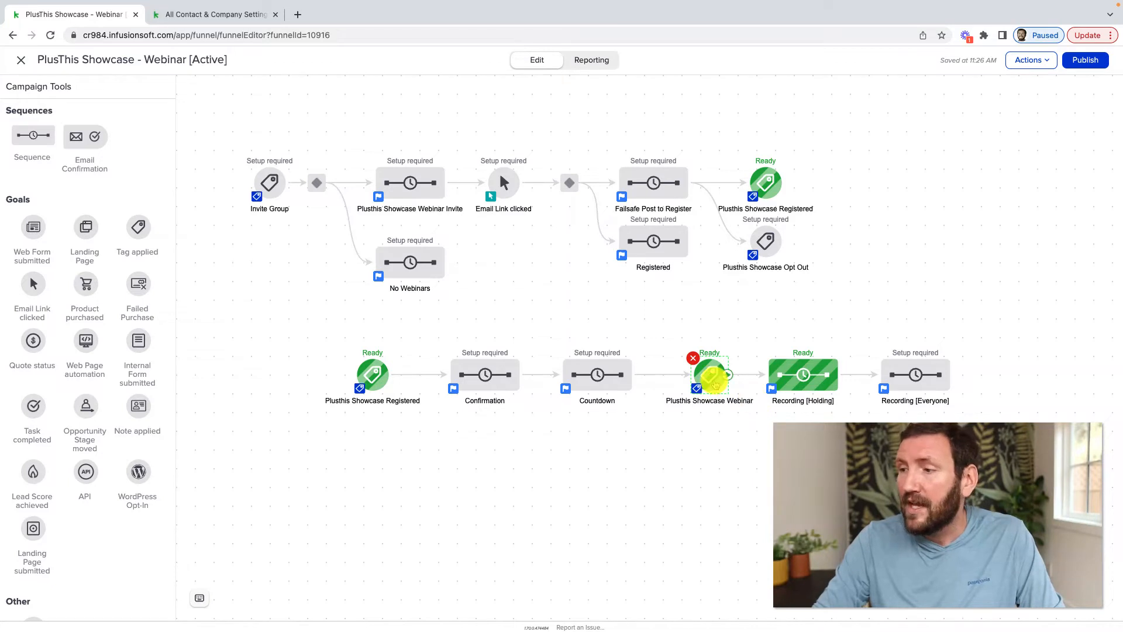
{"action": "left_click", "coordinate": [796, 370]}
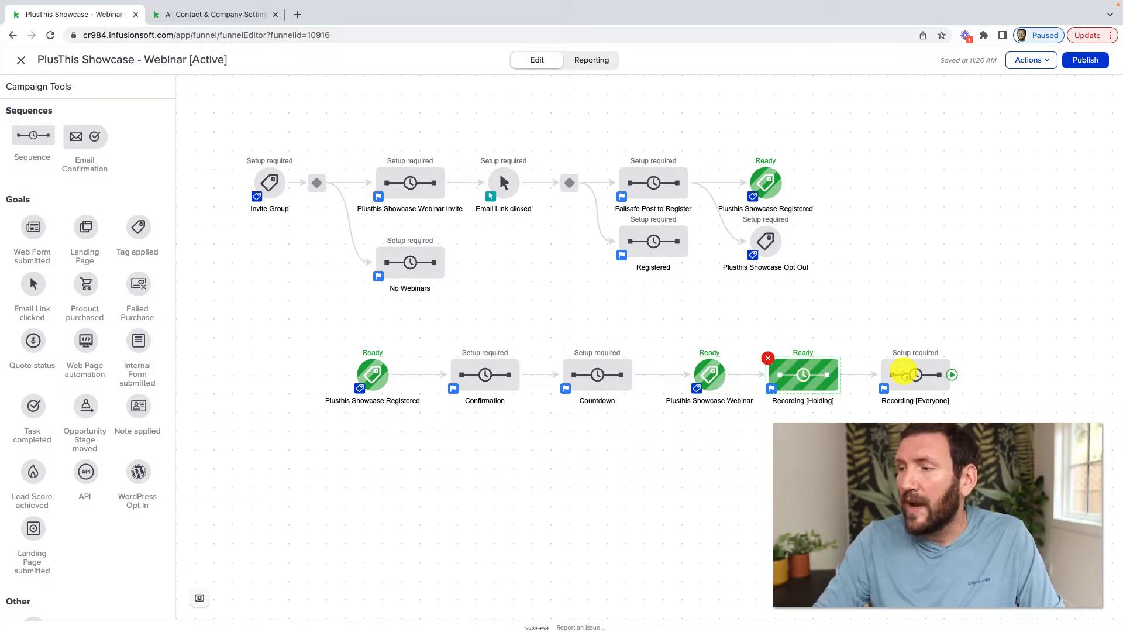
{"action": "left_click", "coordinate": [903, 375]}
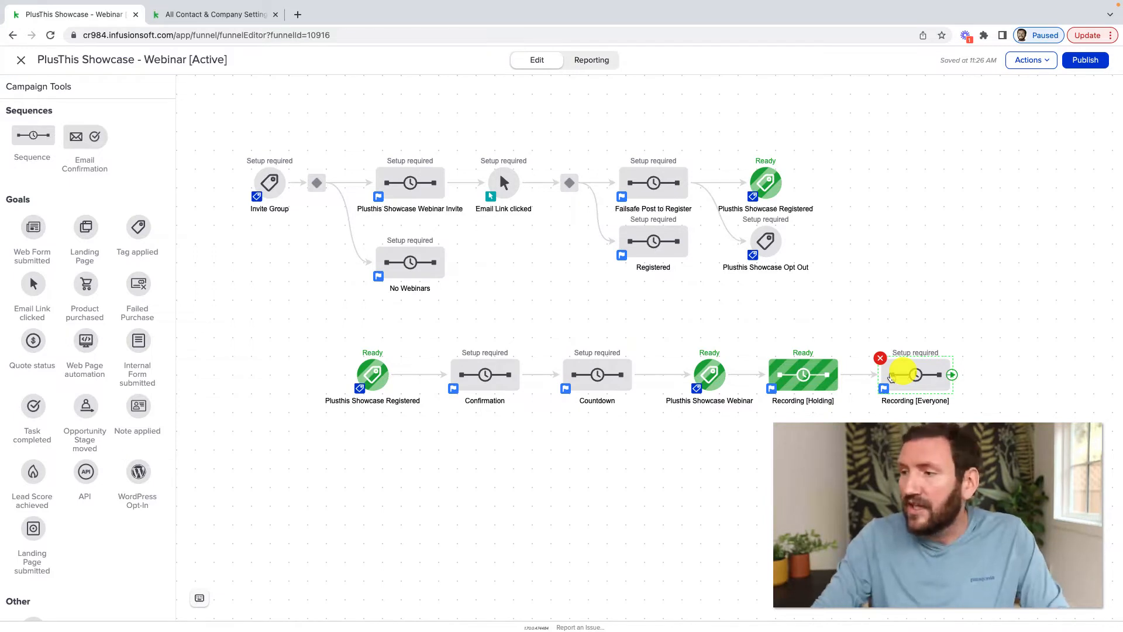
{"action": "left_click", "coordinate": [854, 375]}
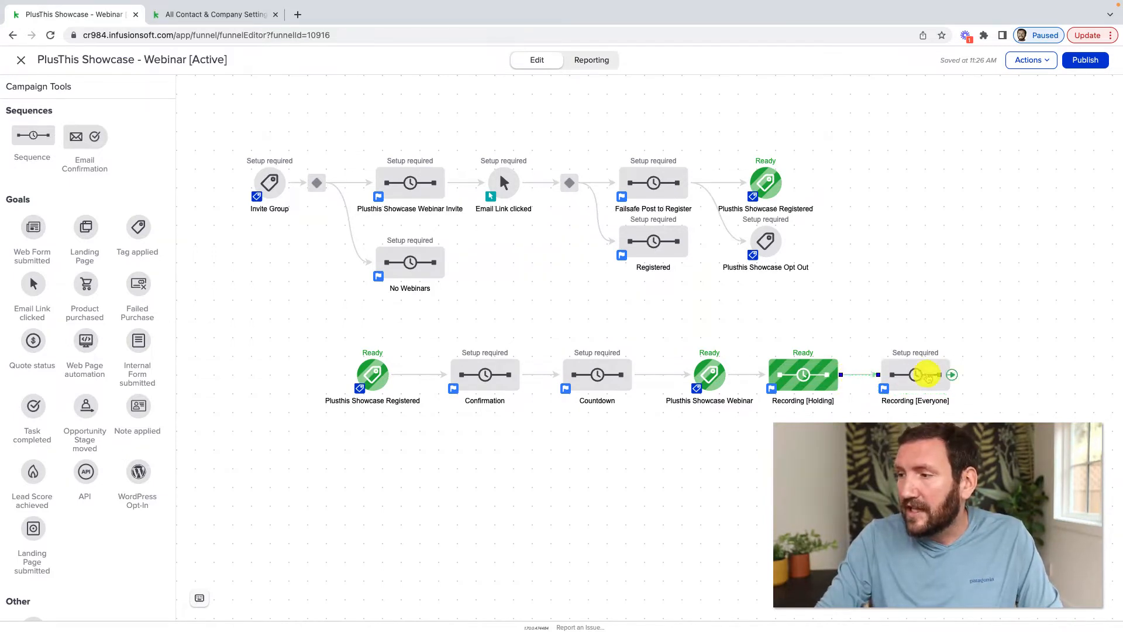
Save the Confirmation sequence's delay timer at 4 hours, any day, any time, and mark the sequence as Ready
{"action": "double_click", "coordinate": [485, 374]}
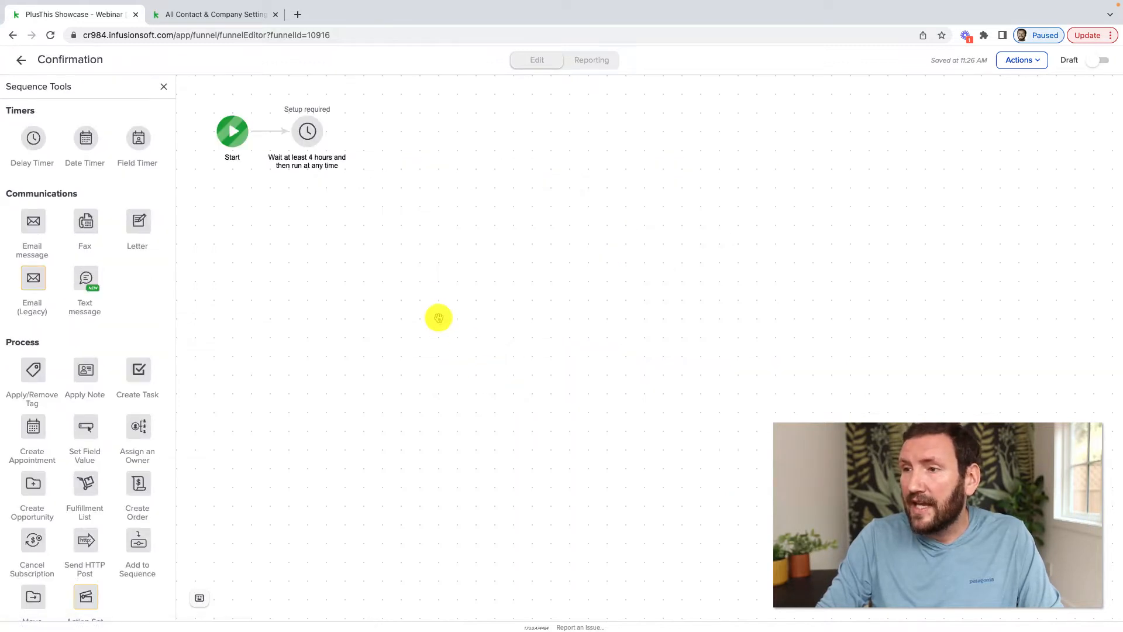
{"action": "left_click", "coordinate": [308, 132]}
{"action": "left_click", "coordinate": [642, 331]}
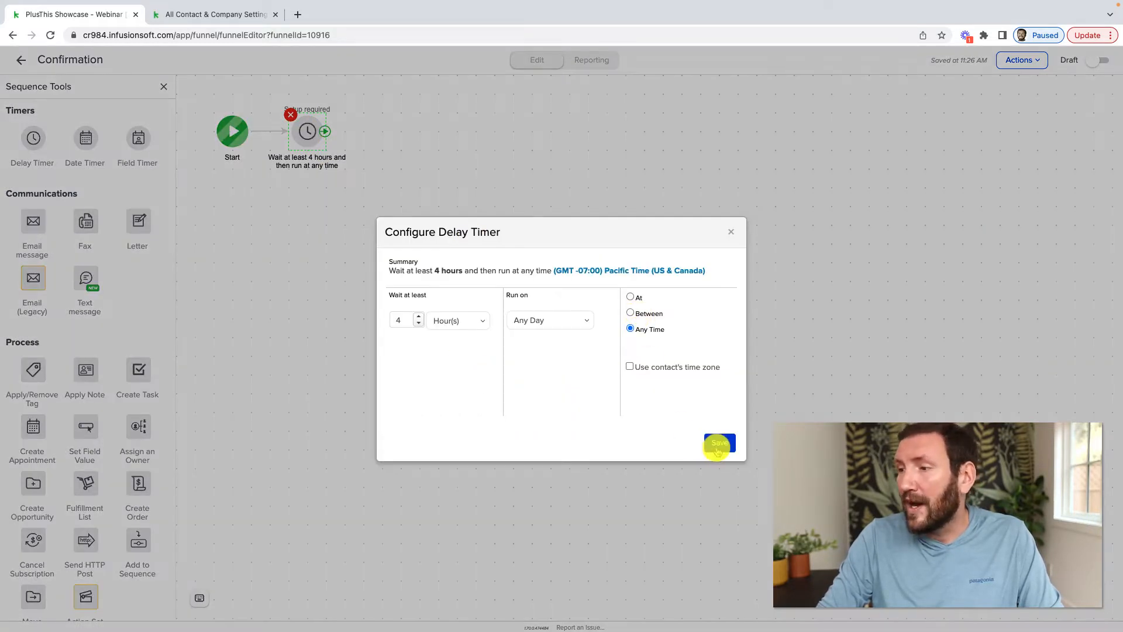
{"action": "left_click", "coordinate": [719, 444]}
{"action": "left_click", "coordinate": [1099, 60]}
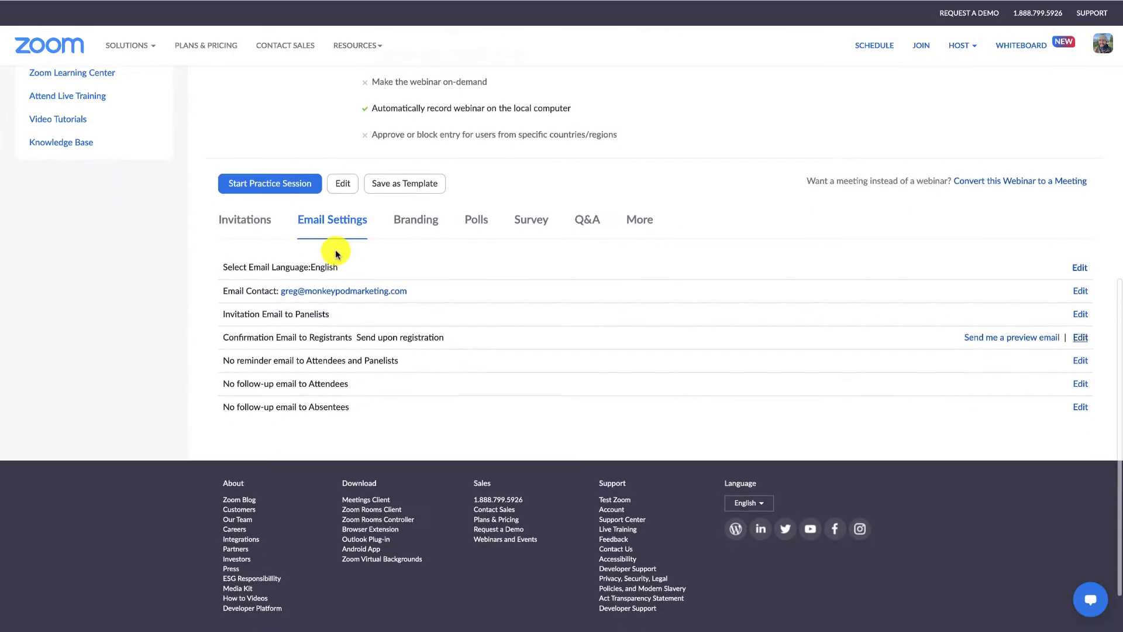
Switch to Zoom and review the webinar's confirmation email to registrants
{"action": "scroll", "coordinate": [336, 255], "scroll_direction": "down", "scroll_amount": 1}
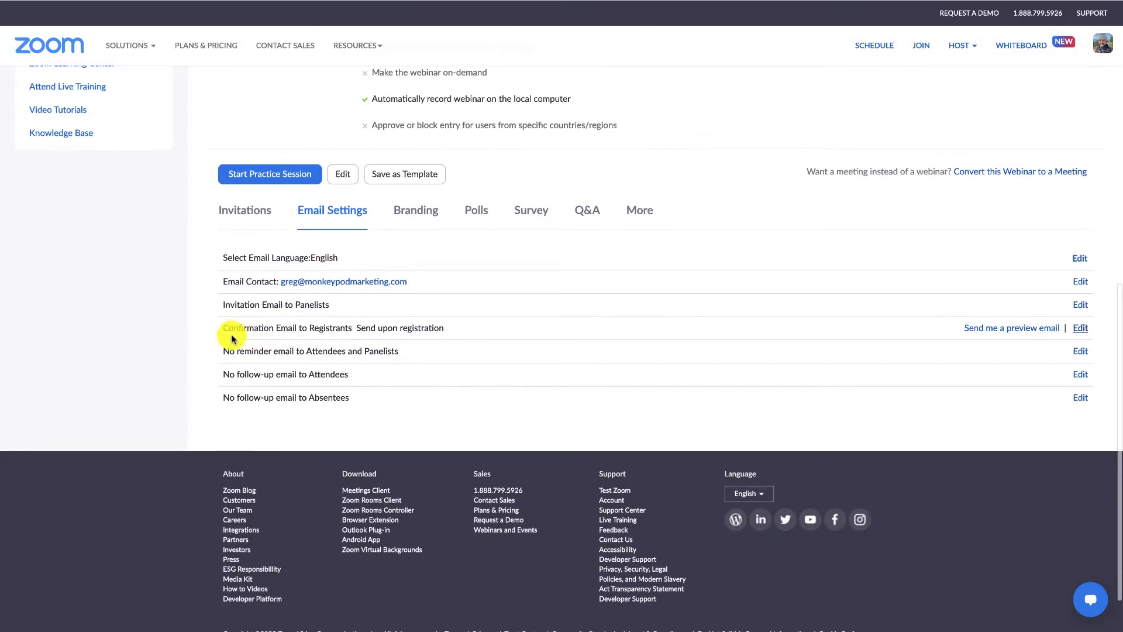
{"action": "left_click", "coordinate": [1081, 328]}
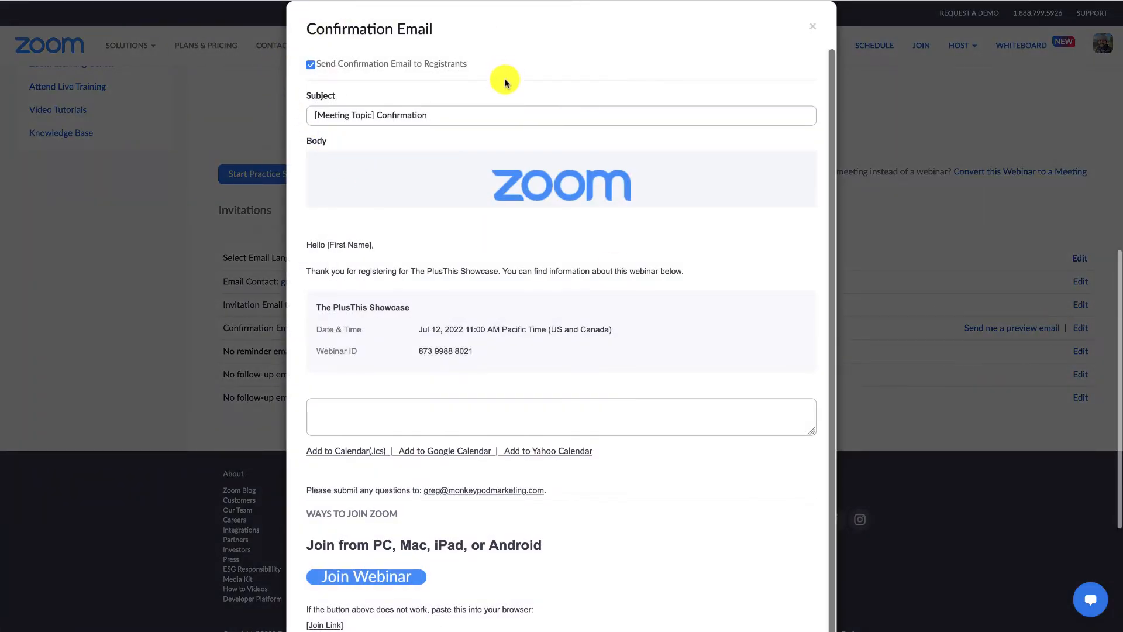
{"action": "left_click_drag", "start_coordinate": [537, 421], "coordinate": [530, 414]}
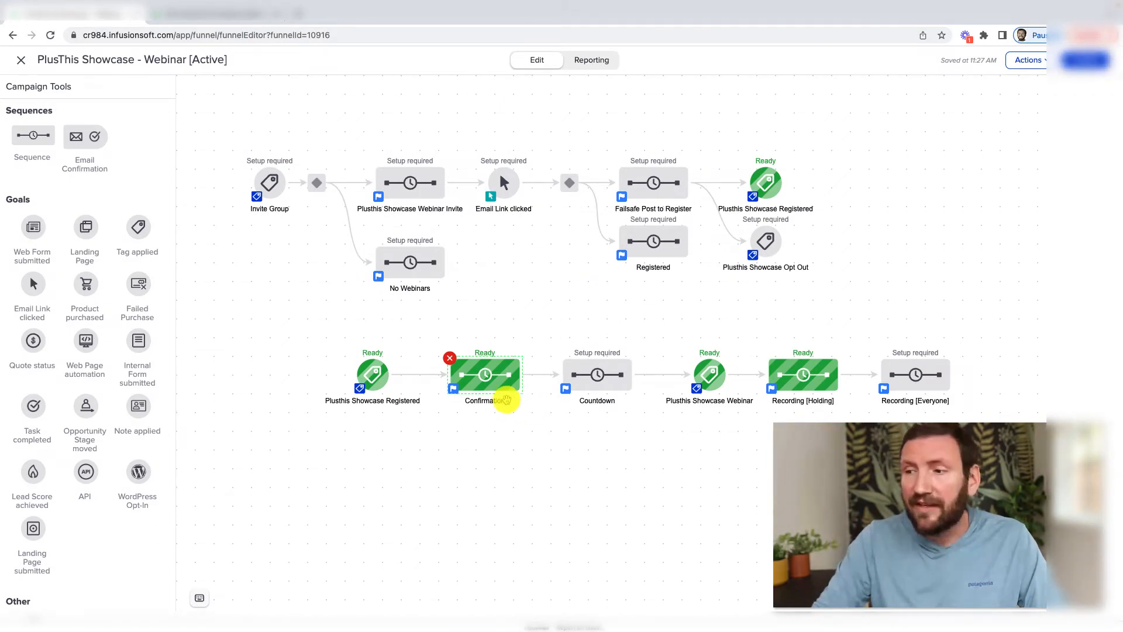
{"action": "left_click", "coordinate": [604, 366]}
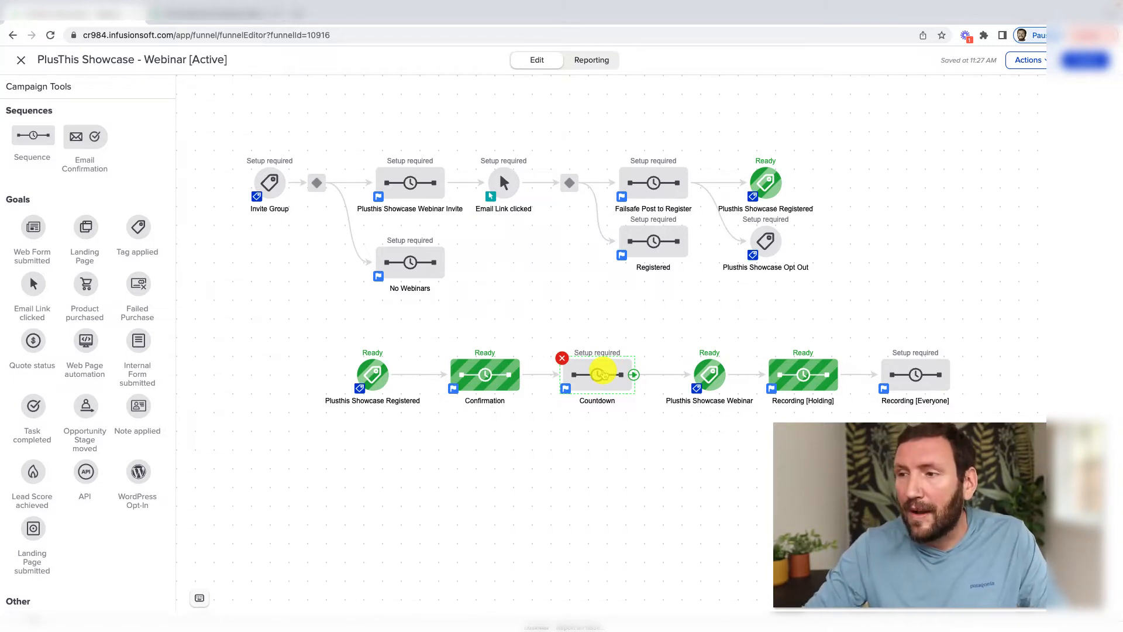
{"action": "left_click", "coordinate": [277, 244]}
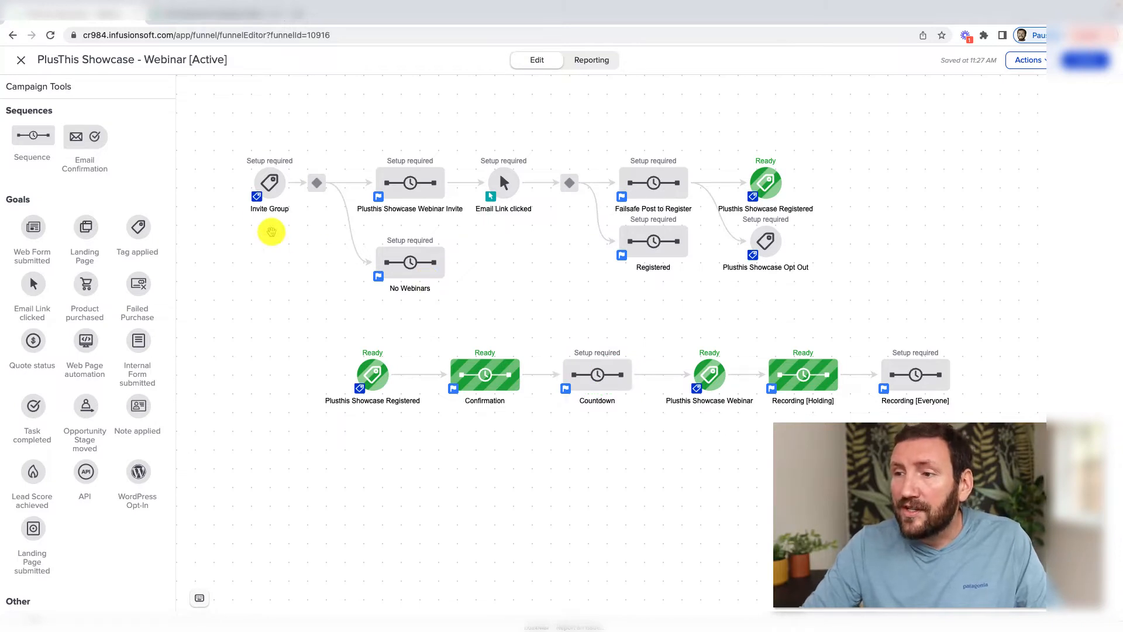
{"action": "left_click_drag", "start_coordinate": [227, 150], "coordinate": [296, 226]}
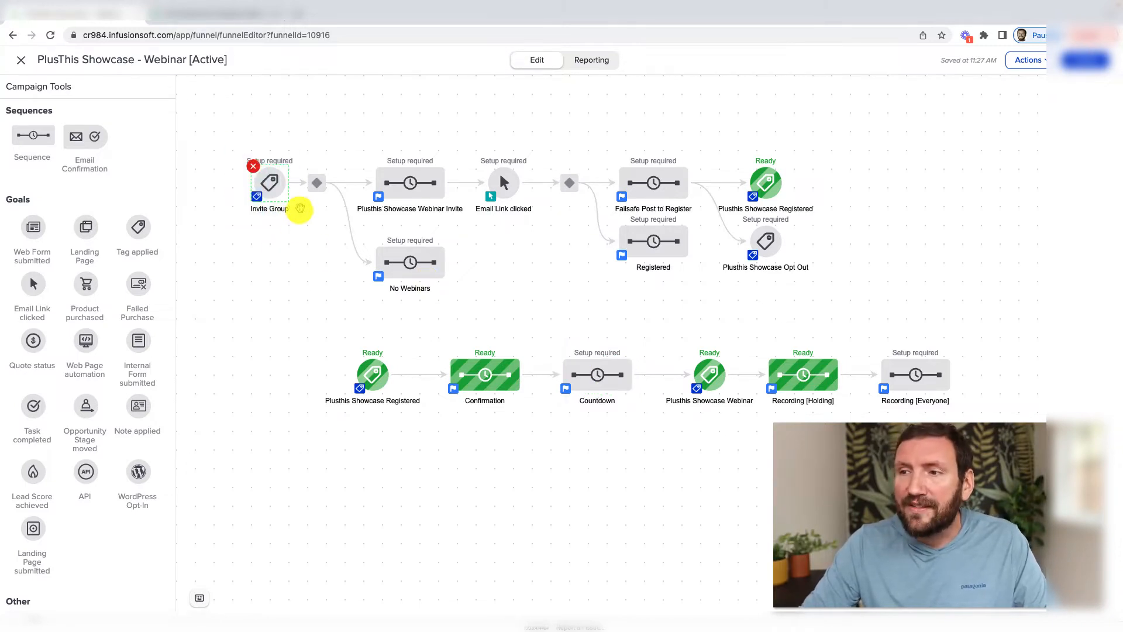
Check the decision rules for the Webinar Invite and No Webinars sequences, and move the Invite Group goal slightly farther from the decision diamond
{"action": "left_click", "coordinate": [326, 203]}
{"action": "double_click", "coordinate": [318, 185]}
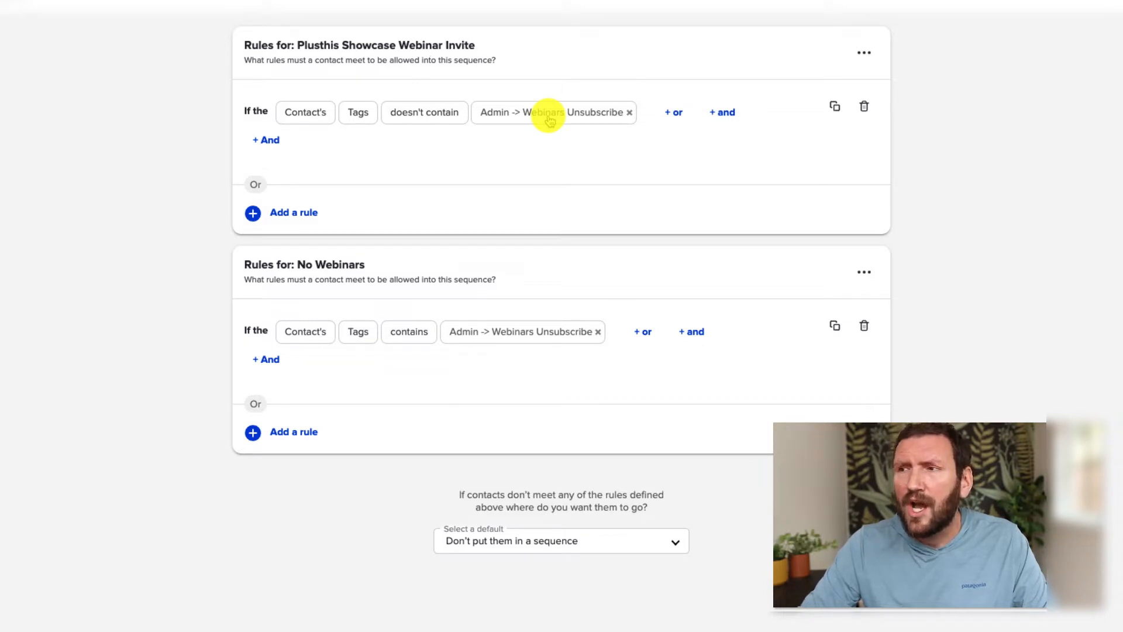
{"action": "left_click", "coordinate": [21, 61]}
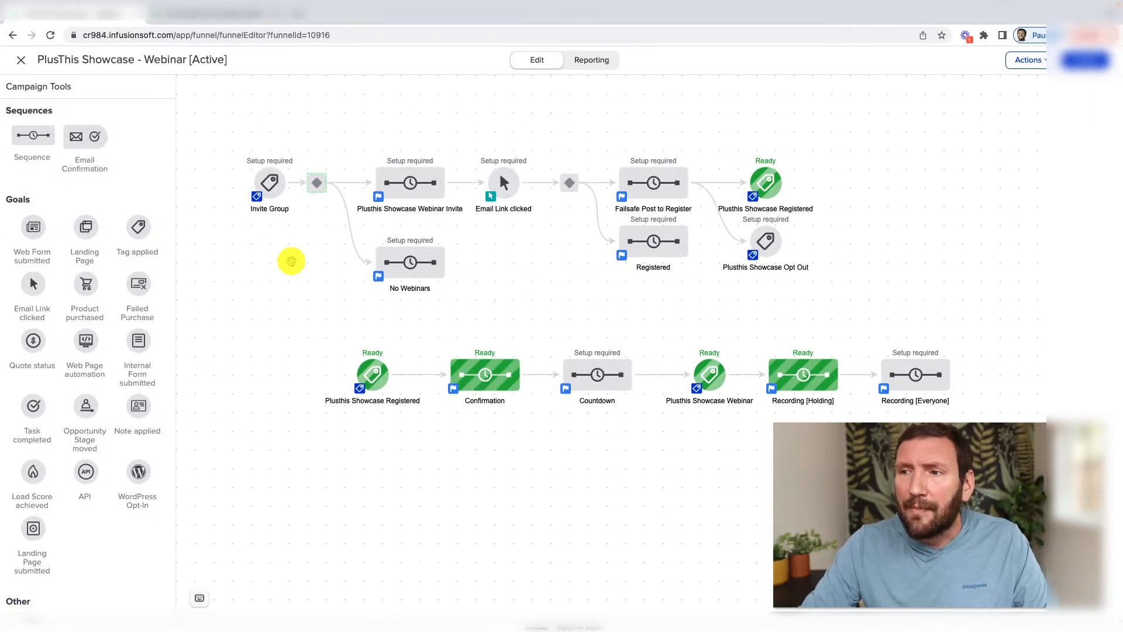
{"action": "left_click_drag", "start_coordinate": [277, 182], "coordinate": [265, 184]}
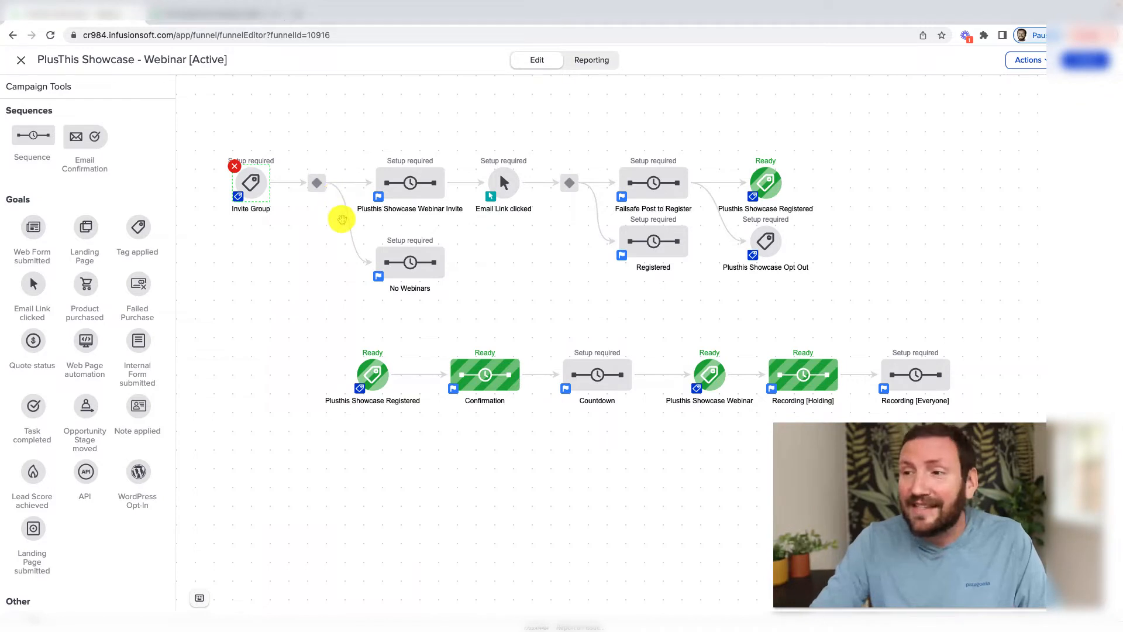
Save the No Webinars sequence's delay timer at 30 minutes, running on weekdays between 8:00 AM and 5:00 PM
{"action": "left_click", "coordinate": [413, 265]}
{"action": "double_click", "coordinate": [412, 265]}
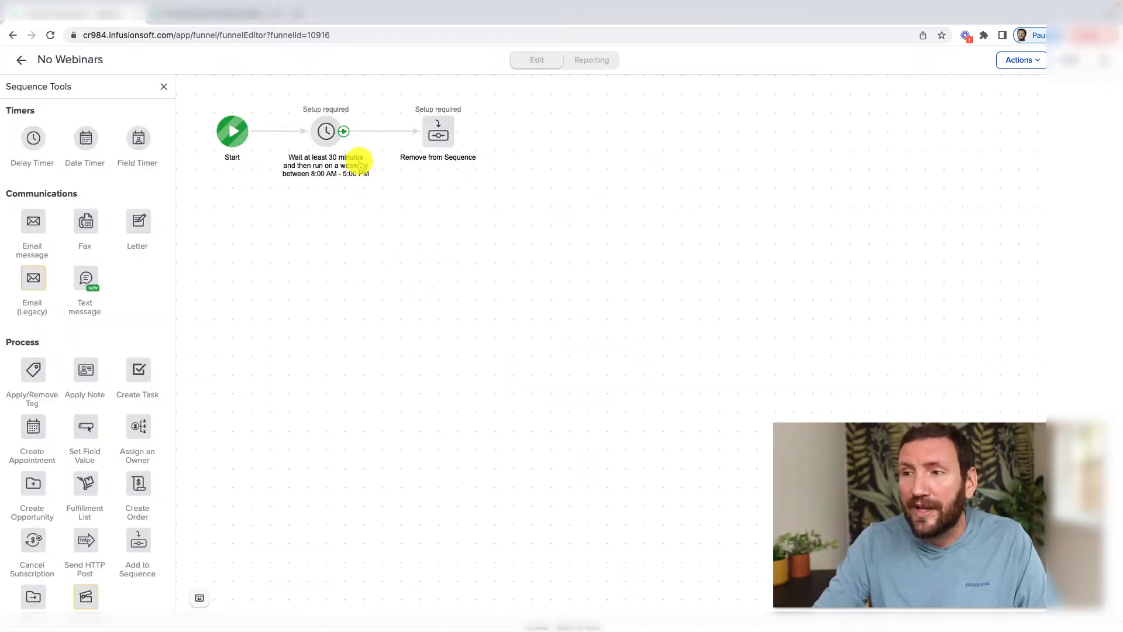
{"action": "double_click", "coordinate": [333, 142]}
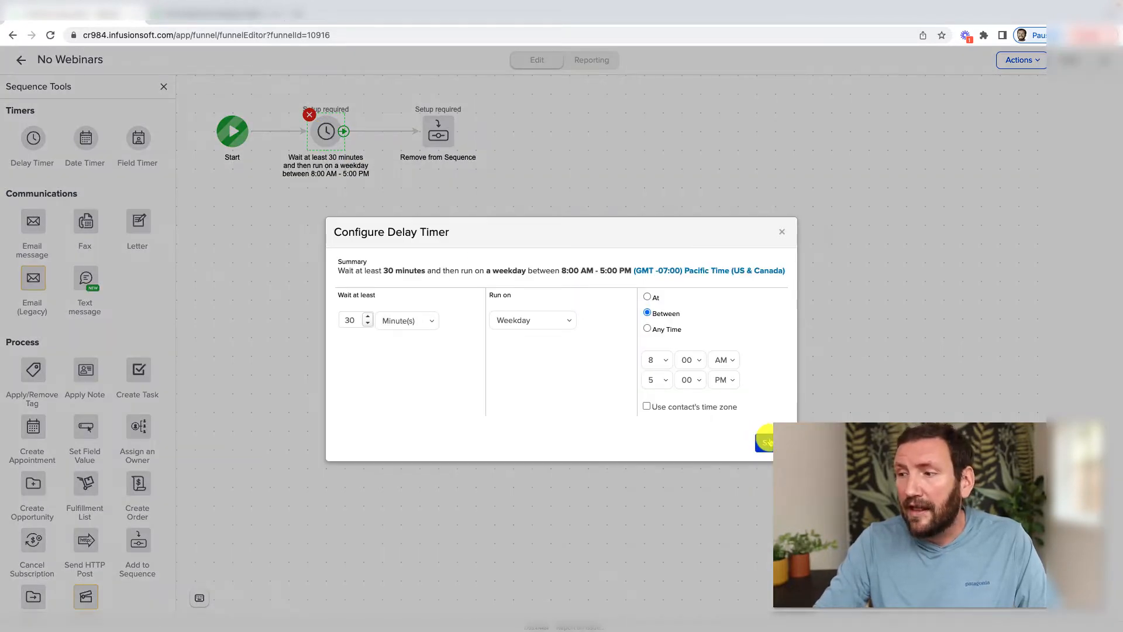
{"action": "left_click", "coordinate": [764, 443]}
Save the Remove from Sequence action with removal from the current sequence enabled, and mark the No Webinars sequence as Ready
{"action": "left_click", "coordinate": [442, 136]}
{"action": "double_click", "coordinate": [445, 137]}
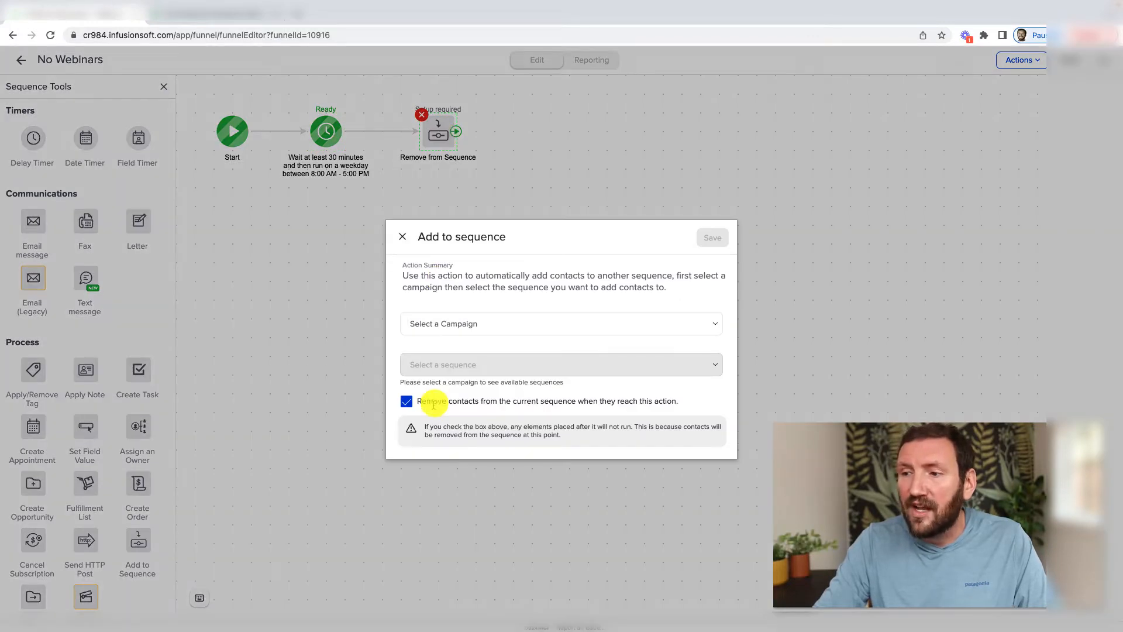
{"action": "left_click", "coordinate": [407, 402]}
{"action": "left_click", "coordinate": [407, 402]}
{"action": "left_click", "coordinate": [712, 237]}
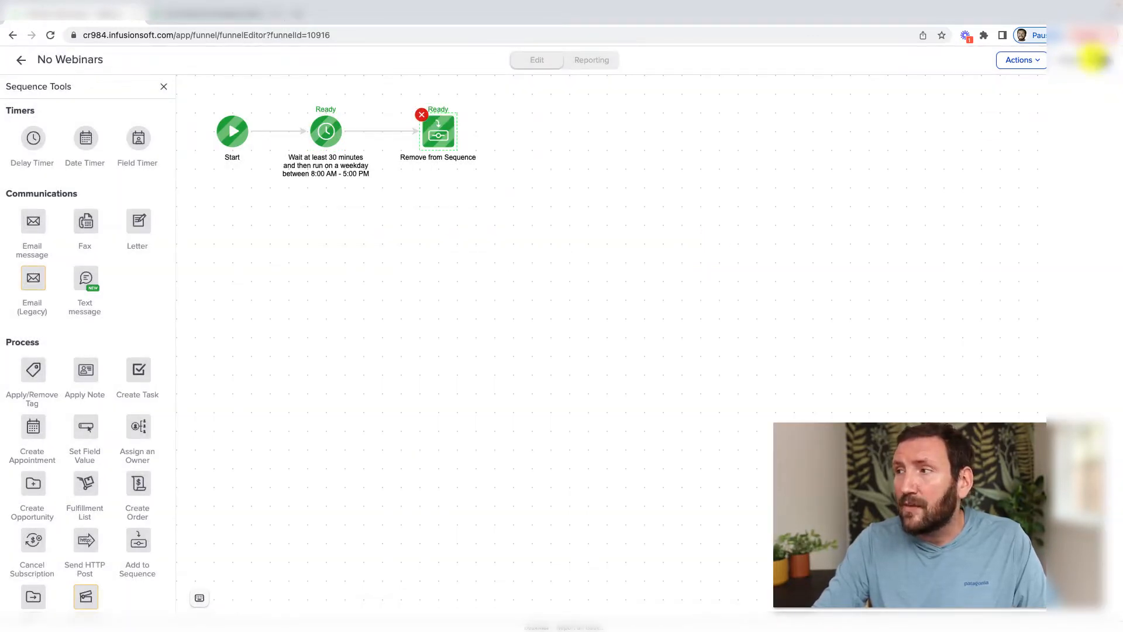
{"action": "left_click", "coordinate": [24, 59]}
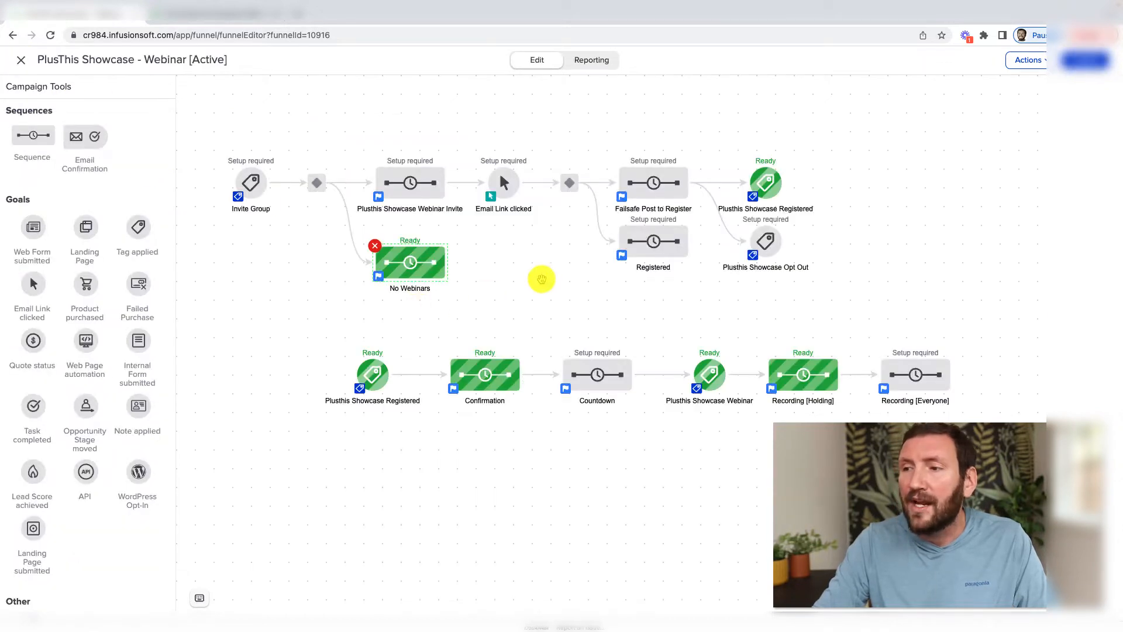
{"action": "left_click", "coordinate": [425, 262]}
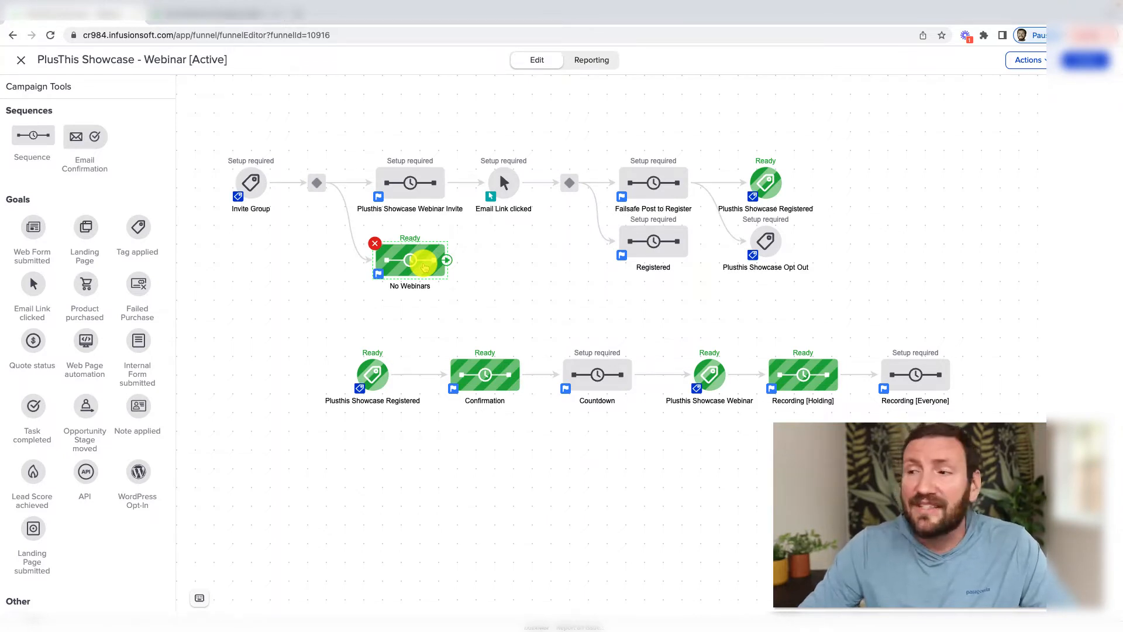
{"action": "left_click", "coordinate": [533, 267]}
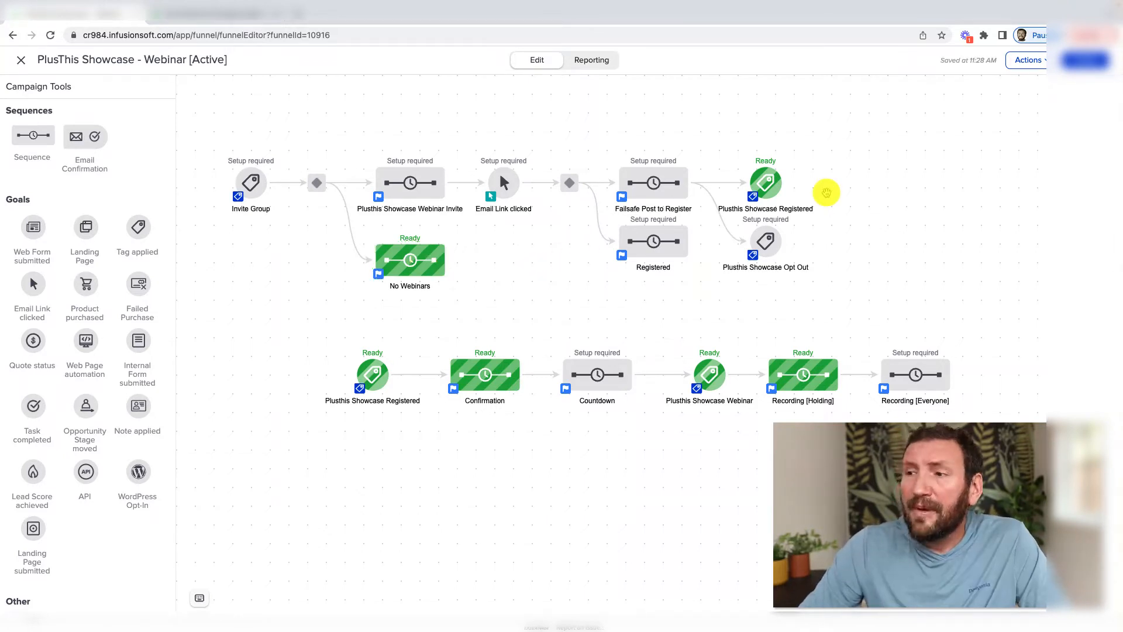
Open the campaign's link list and review the 1-click reg, archive, recording and calendar links
{"action": "left_click", "coordinate": [1027, 60]}
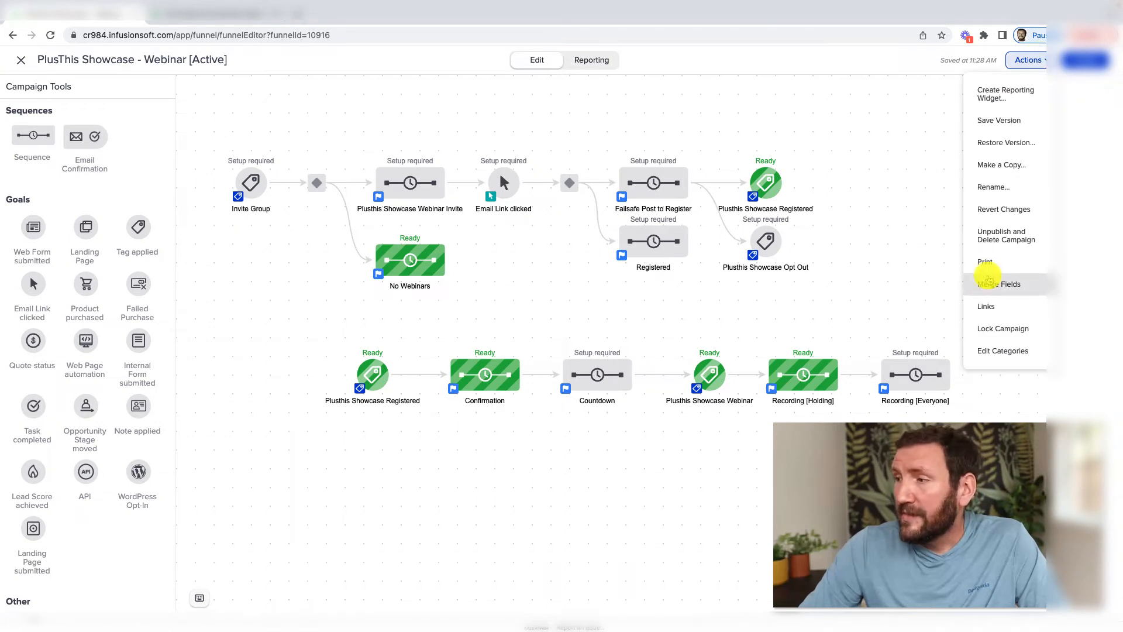
{"action": "left_click", "coordinate": [992, 303]}
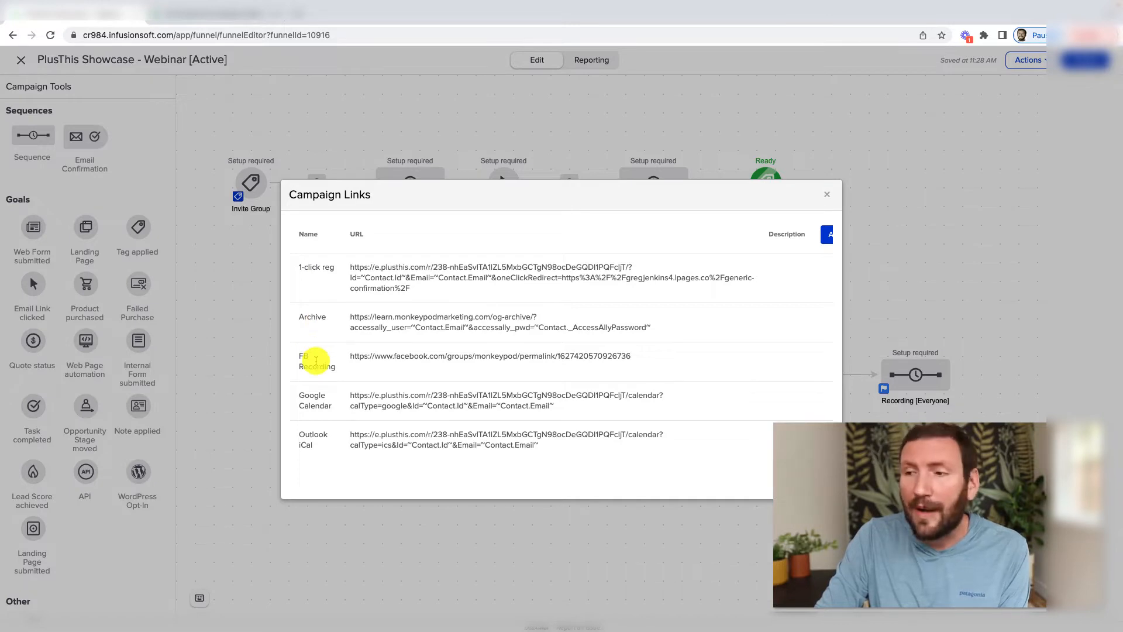
{"action": "scroll", "coordinate": [377, 401], "scroll_direction": "down", "scroll_amount": 1}
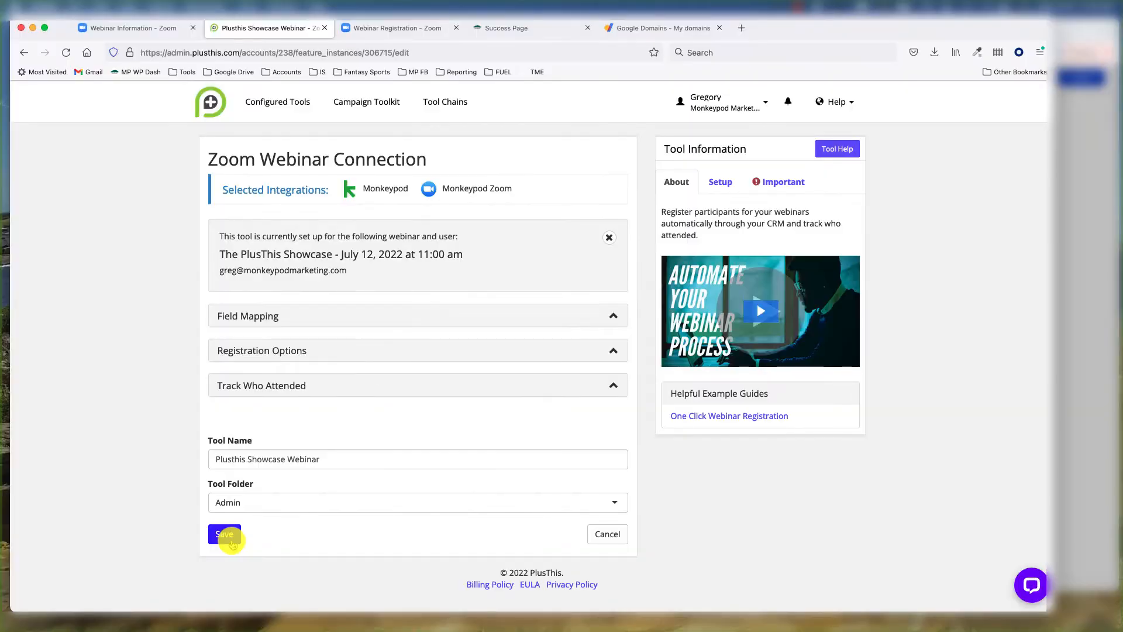
In PlusThis, save the Plusthis Showcase Webinar Zoom connection and bring up its One Click Registration link generator
{"action": "left_click", "coordinate": [232, 541]}
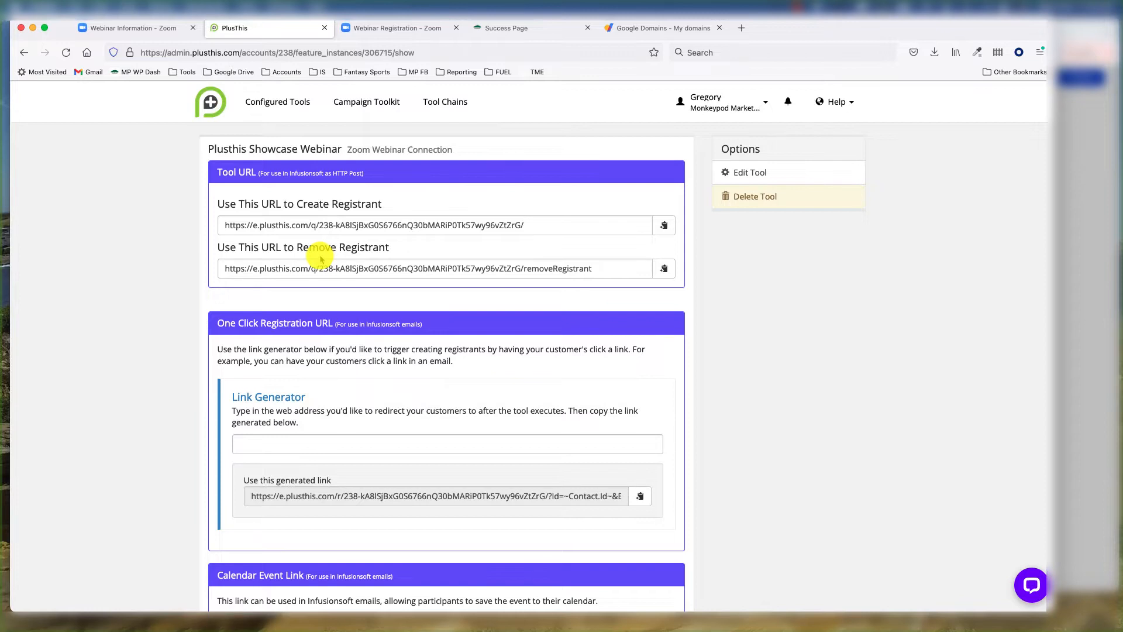
{"action": "scroll", "coordinate": [320, 257], "scroll_direction": "down", "scroll_amount": 5}
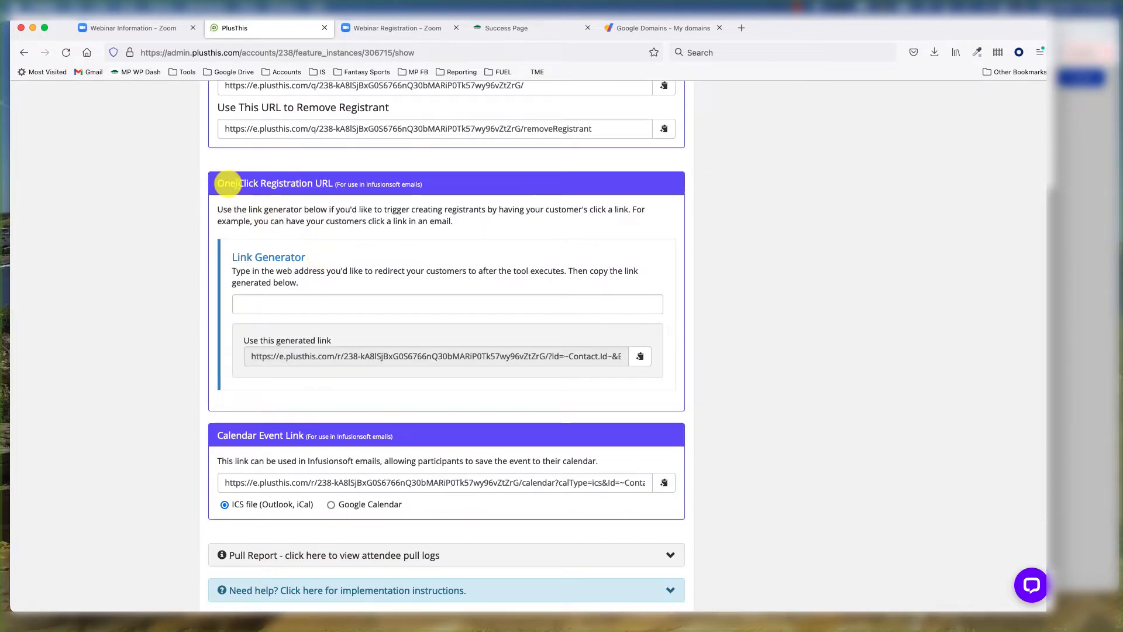
{"action": "scroll", "coordinate": [311, 357], "scroll_direction": "right", "scroll_amount": 2}
{"action": "scroll", "coordinate": [311, 357], "scroll_direction": "left", "scroll_amount": 2}
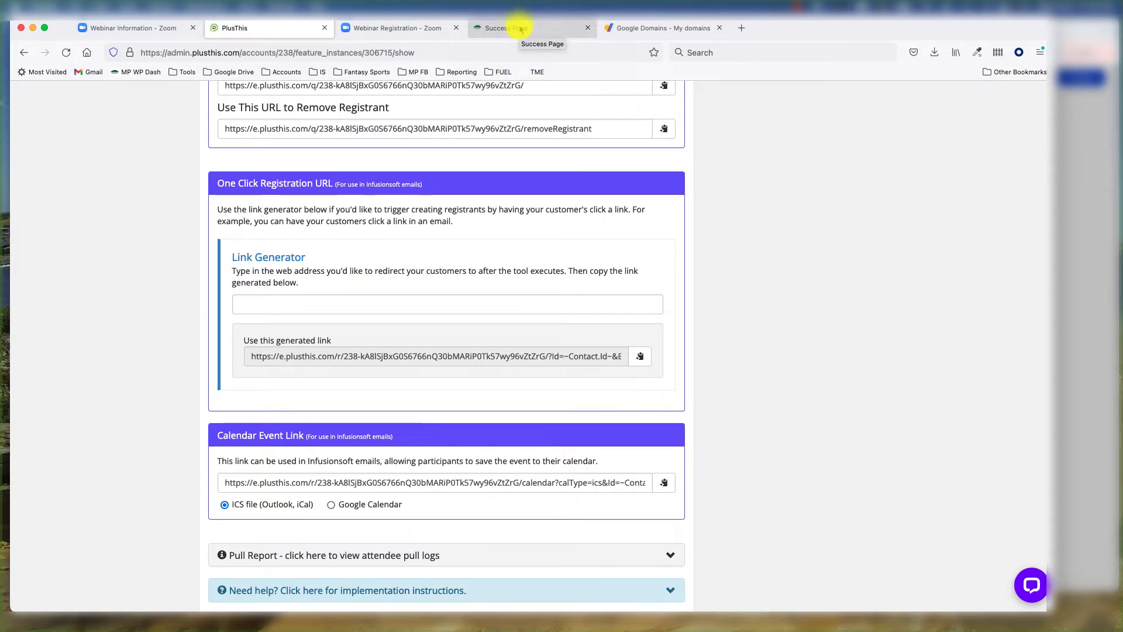
Review the Zoom registration page for The PlusThis Showcase, and return to the PlusThis tool page
{"action": "left_click", "coordinate": [396, 29]}
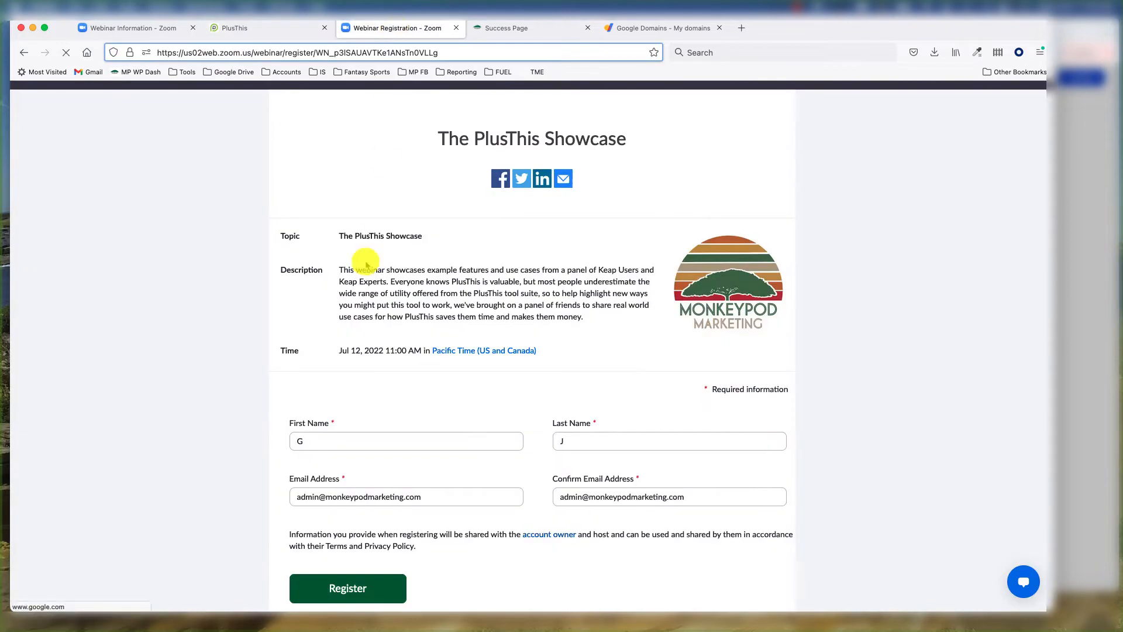
{"action": "scroll", "coordinate": [363, 261], "scroll_direction": "down", "scroll_amount": 5}
{"action": "scroll", "coordinate": [366, 254], "scroll_direction": "up", "scroll_amount": 5}
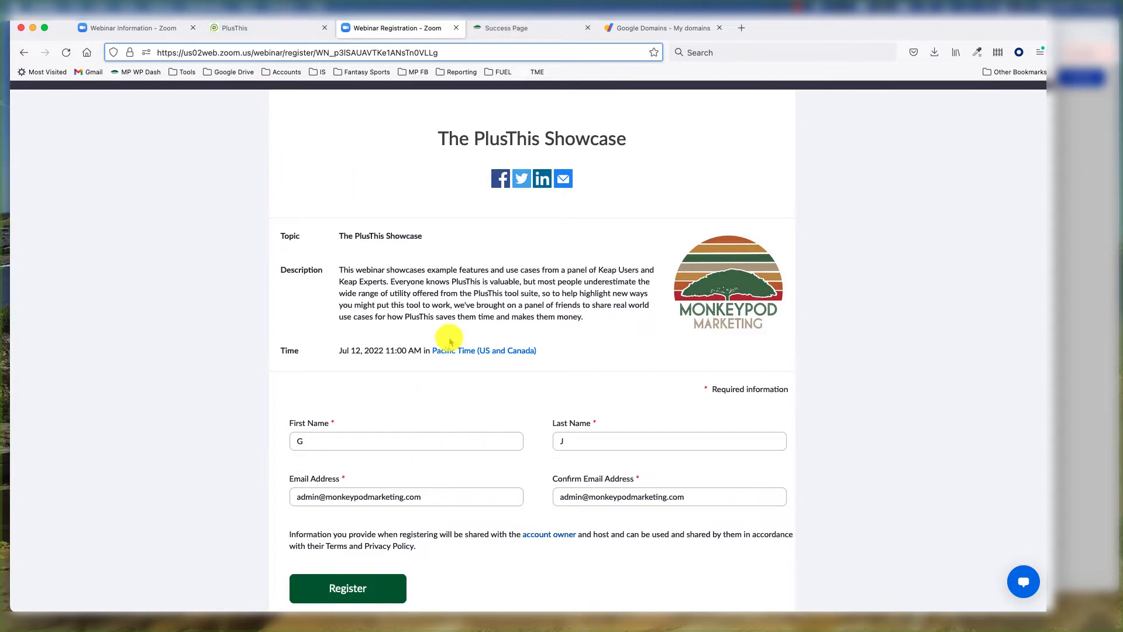
{"action": "left_click", "coordinate": [279, 34]}
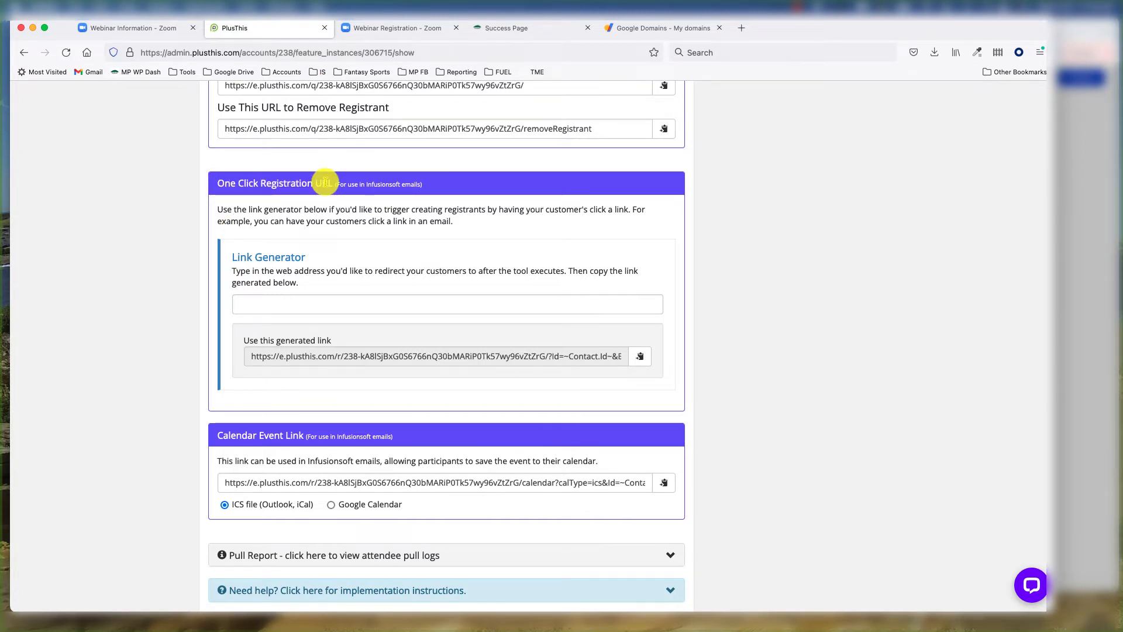
{"action": "left_click", "coordinate": [520, 34]}
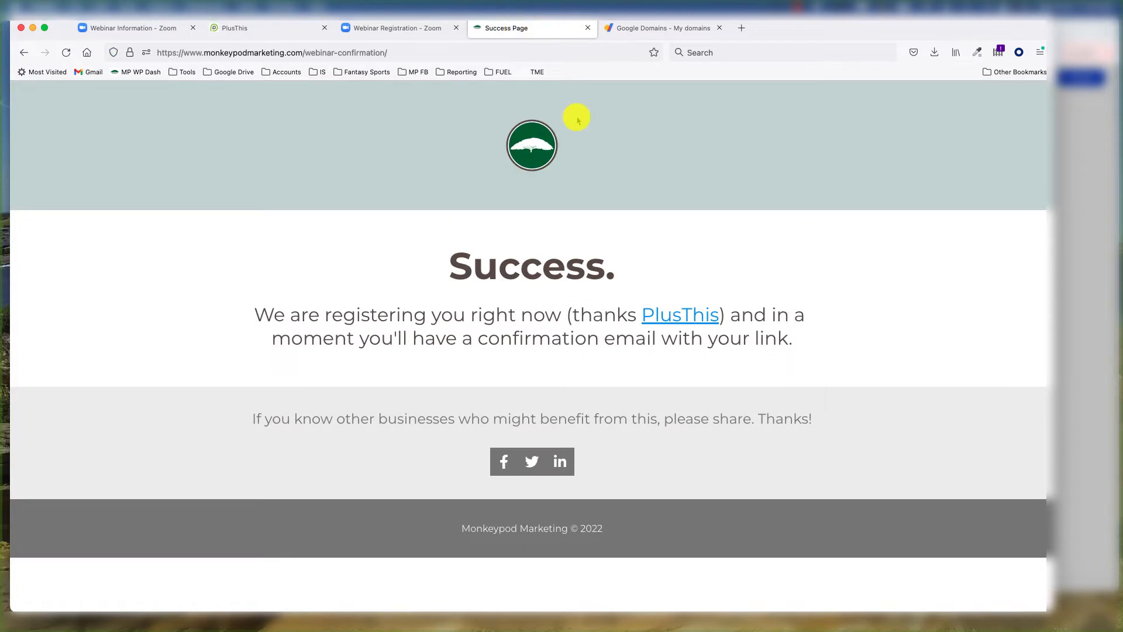
{"action": "left_click", "coordinate": [398, 53]}
{"action": "key", "text": "super+c"}
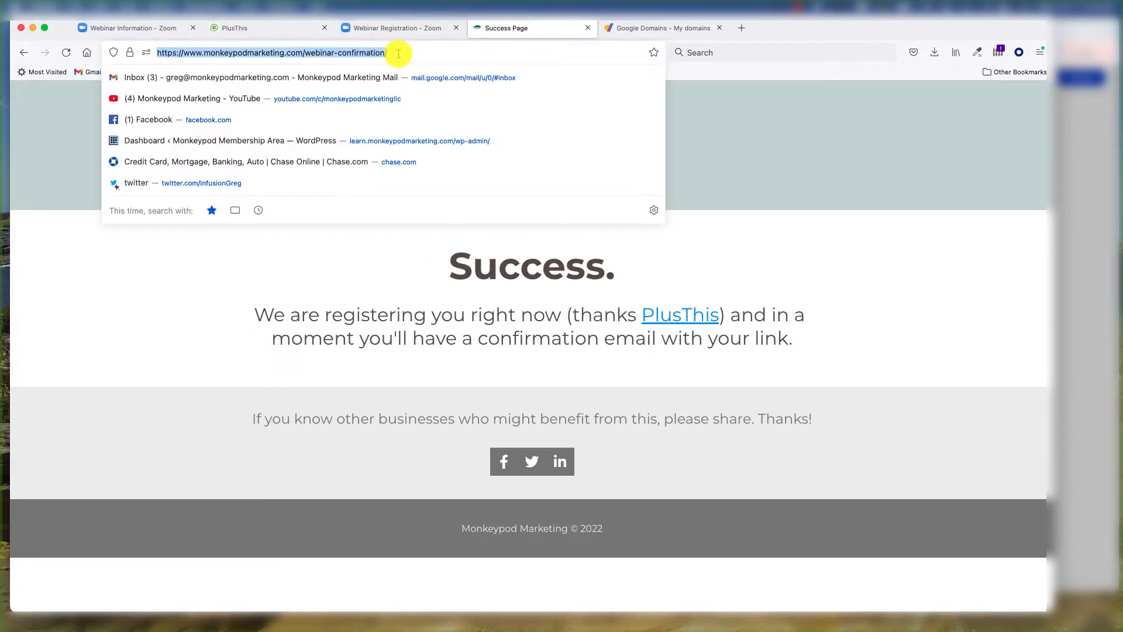
{"action": "left_click", "coordinate": [805, 123]}
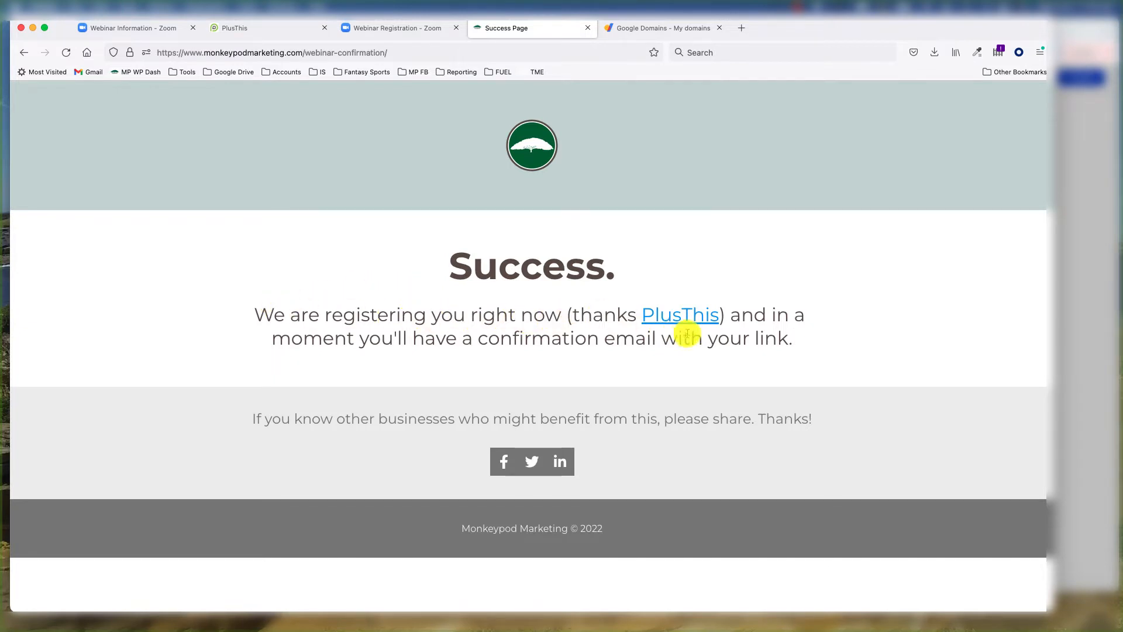
{"action": "left_click", "coordinate": [251, 29]}
{"action": "left_click", "coordinate": [287, 310]}
{"action": "key", "text": "super+v"}
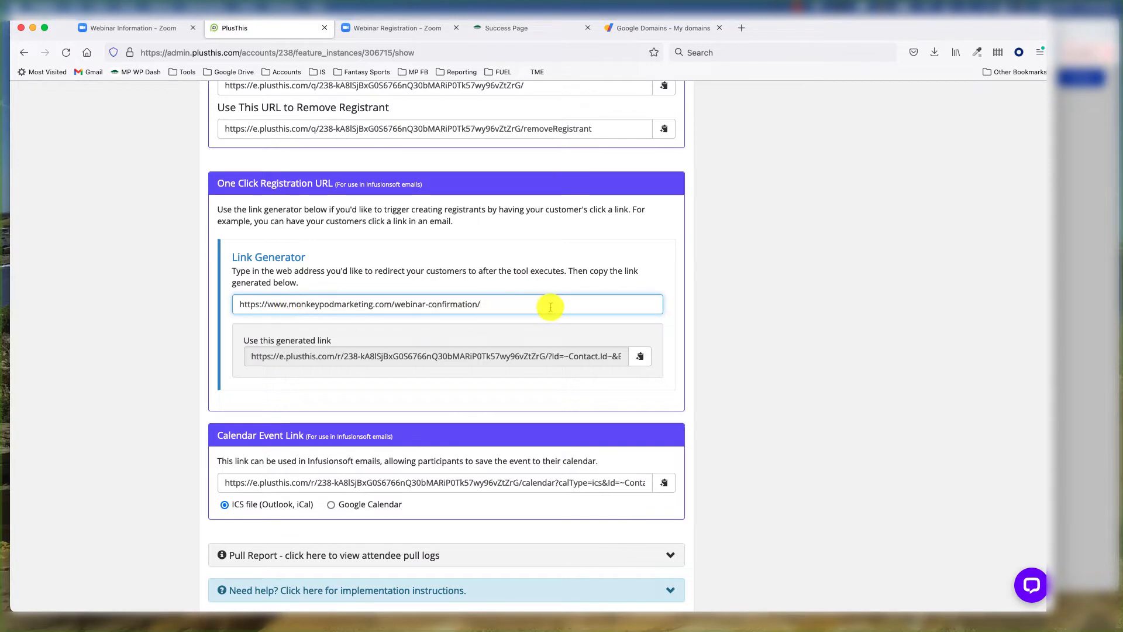
Check and copy the generated one-click registration link in PlusThis, and return to the campaign's link list in Infusionsoft
{"action": "left_click", "coordinate": [683, 320]}
{"action": "scroll", "coordinate": [495, 357], "scroll_direction": "right", "scroll_amount": 8}
{"action": "scroll", "coordinate": [476, 356], "scroll_direction": "left", "scroll_amount": 8}
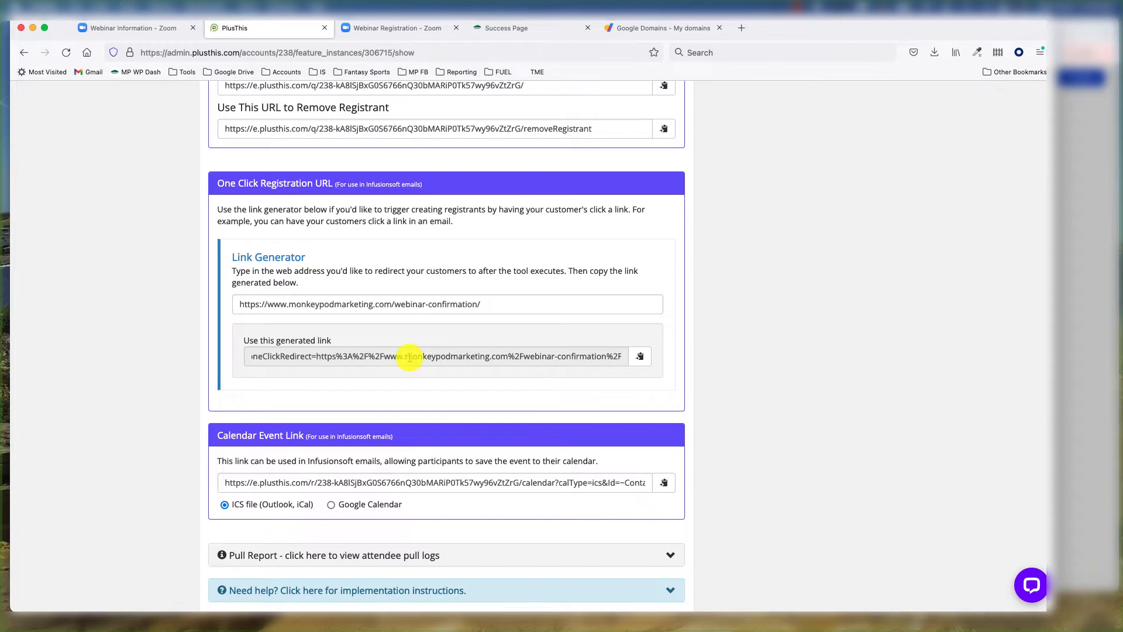
{"action": "left_click", "coordinate": [640, 357]}
{"action": "left_click", "coordinate": [629, 384]}
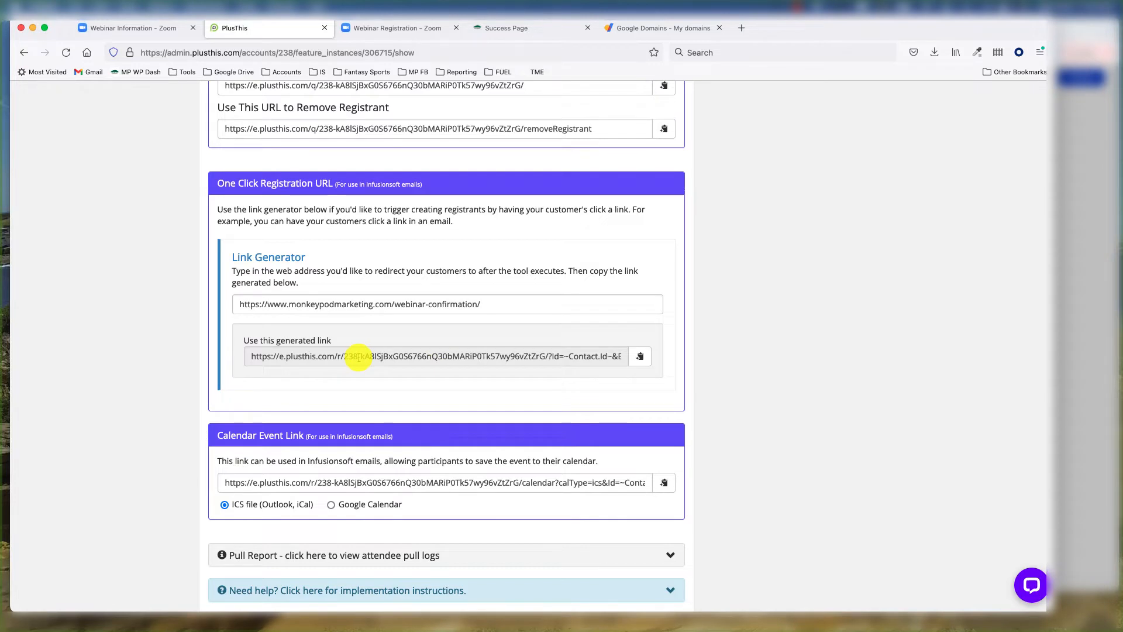
{"action": "key", "text": "super+Tab"}
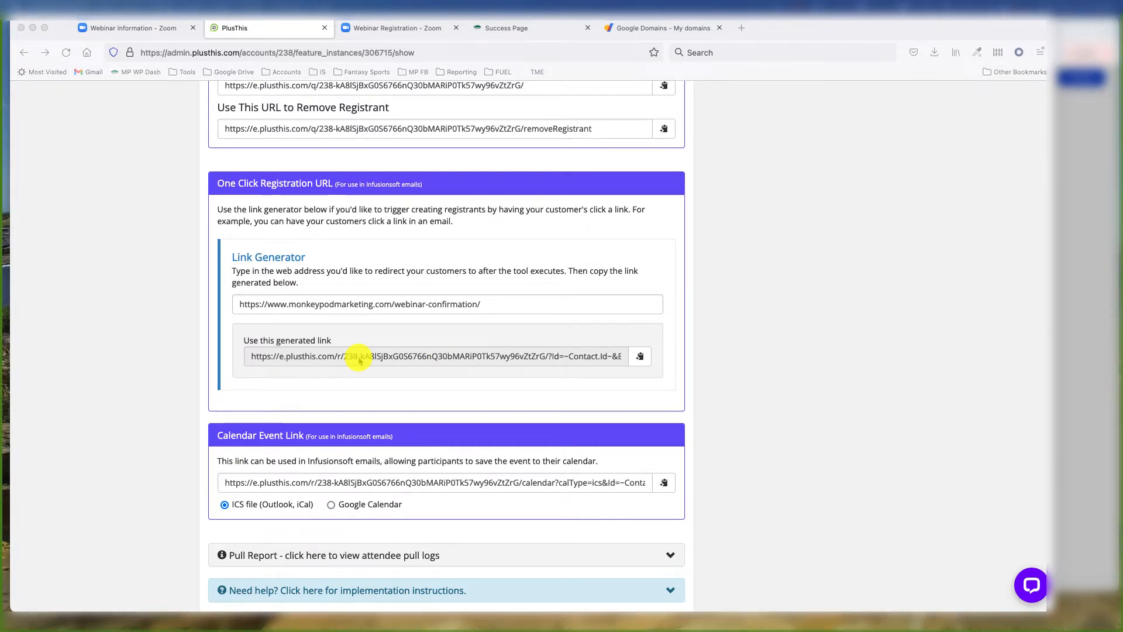
{"action": "key", "text": "super+Tab"}
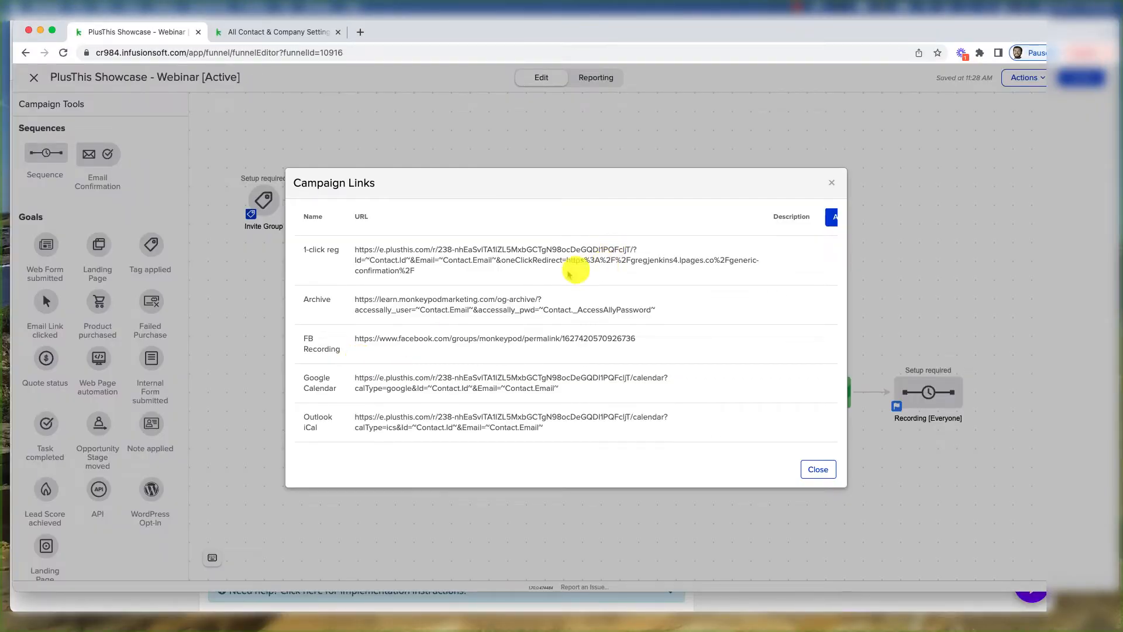
Replace the 1-click reg campaign link's URL with the copied PlusThis one-click registration link and save it
{"action": "left_click_drag", "start_coordinate": [418, 270], "coordinate": [355, 249]}
{"action": "scroll", "coordinate": [799, 236], "scroll_direction": "right", "scroll_amount": 1}
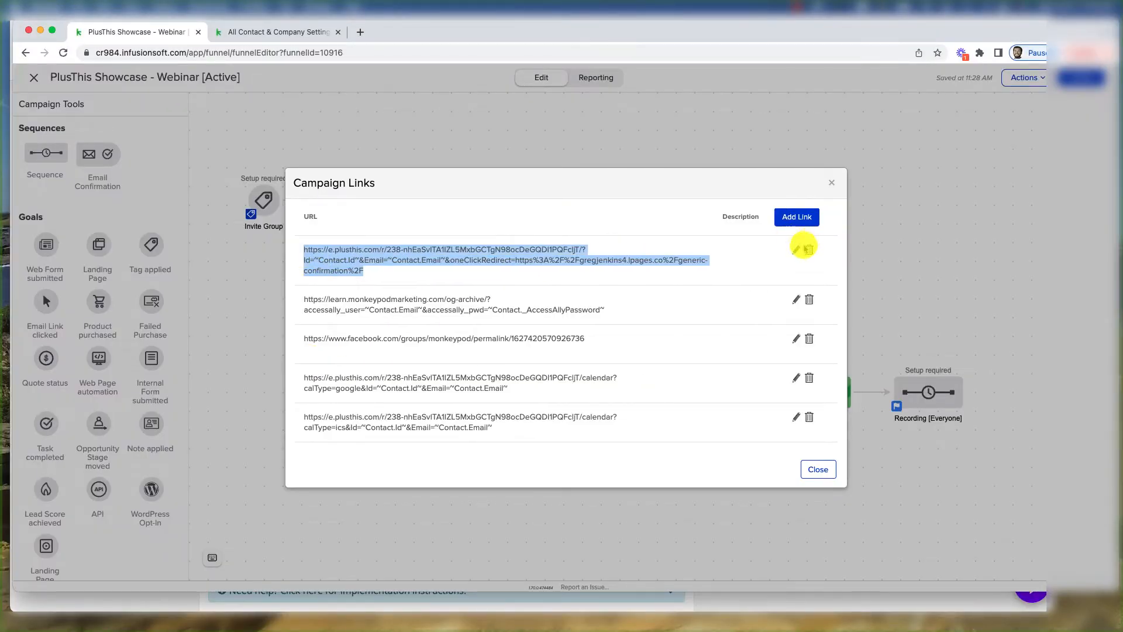
{"action": "left_click", "coordinate": [798, 248]}
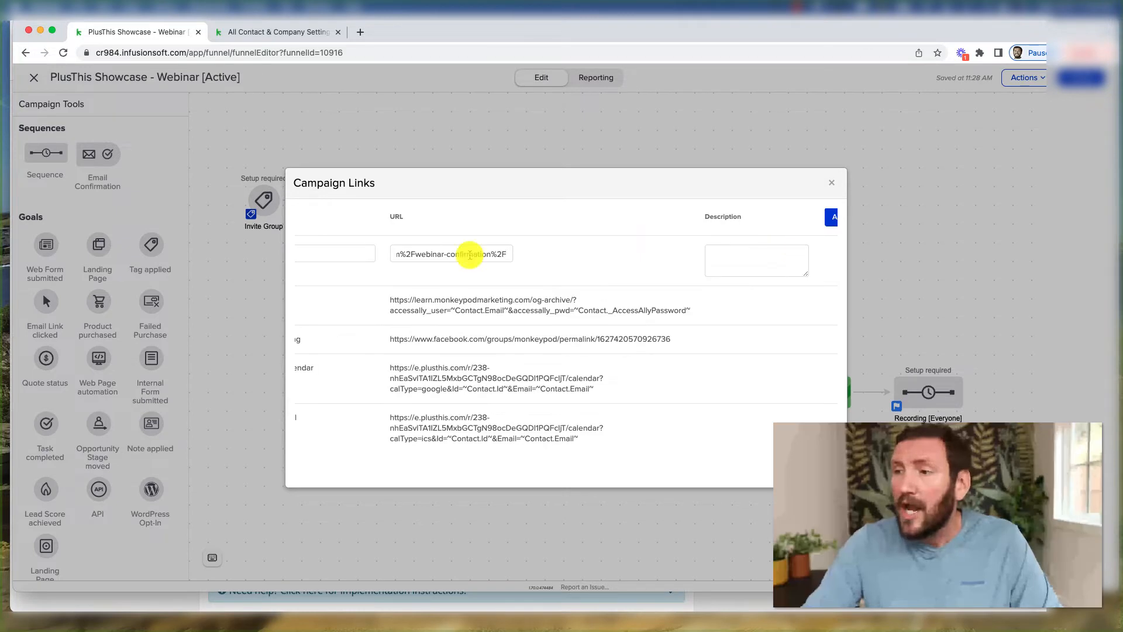
{"action": "key", "text": "BackSpace"}
{"action": "key", "text": "BackSpace"}
{"action": "key", "text": "super+a"}
{"action": "key", "text": "super+v"}
{"action": "scroll", "coordinate": [411, 296], "scroll_direction": "left", "scroll_amount": 2}
{"action": "scroll", "coordinate": [411, 297], "scroll_direction": "right", "scroll_amount": 3}
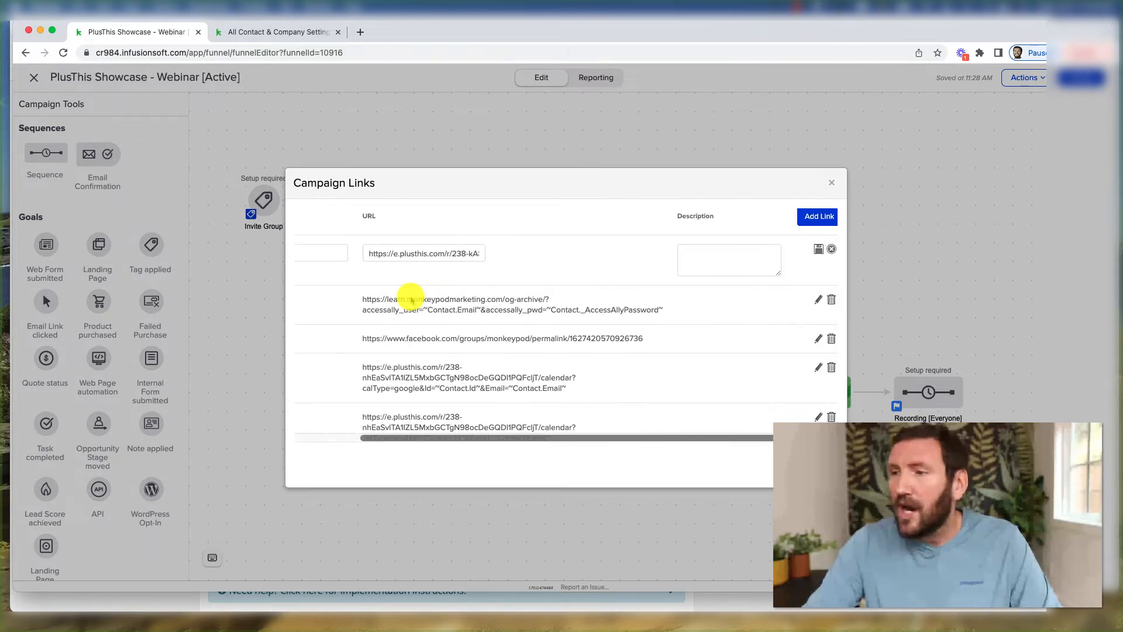
{"action": "left_click", "coordinate": [797, 250]}
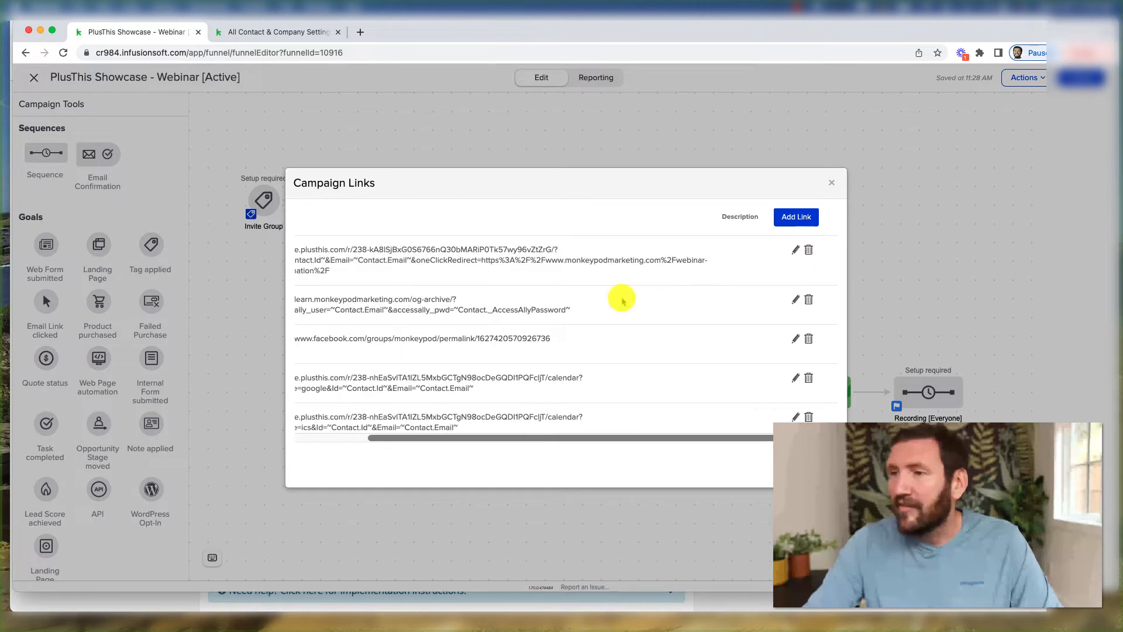
{"action": "scroll", "coordinate": [547, 310], "scroll_direction": "left", "scroll_amount": 2}
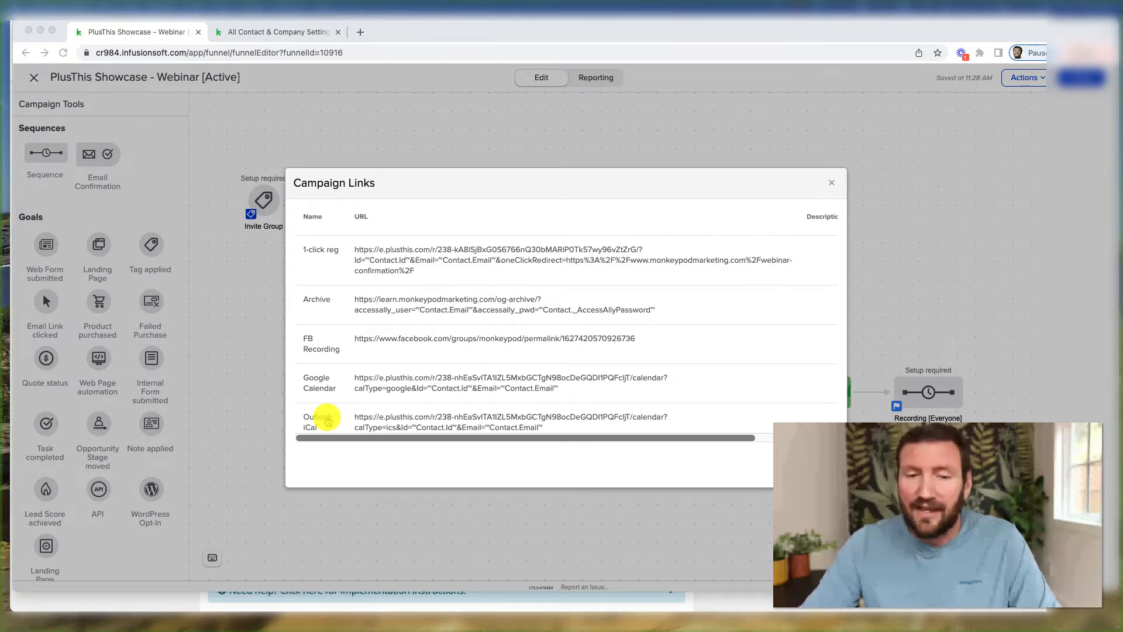
Copy the ICS file (Outlook, iCal) calendar event link from PlusThis and return to the campaign links in Infusionsoft
{"action": "key", "text": "super+Tab"}
{"action": "scroll", "coordinate": [373, 381], "scroll_direction": "down", "scroll_amount": 2}
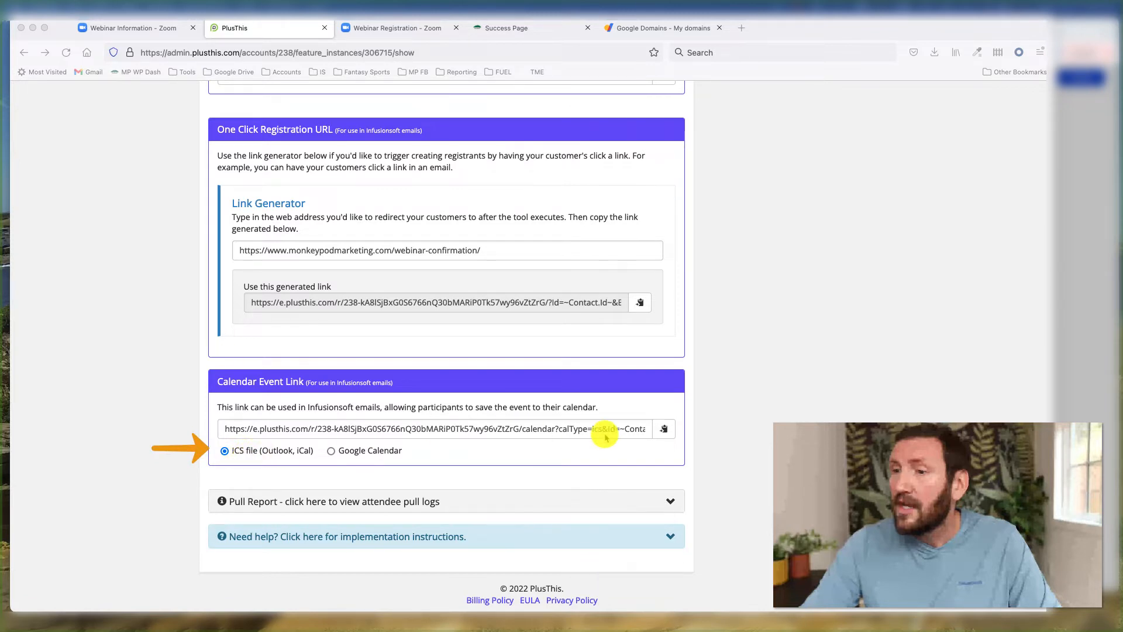
{"action": "left_click", "coordinate": [665, 430]}
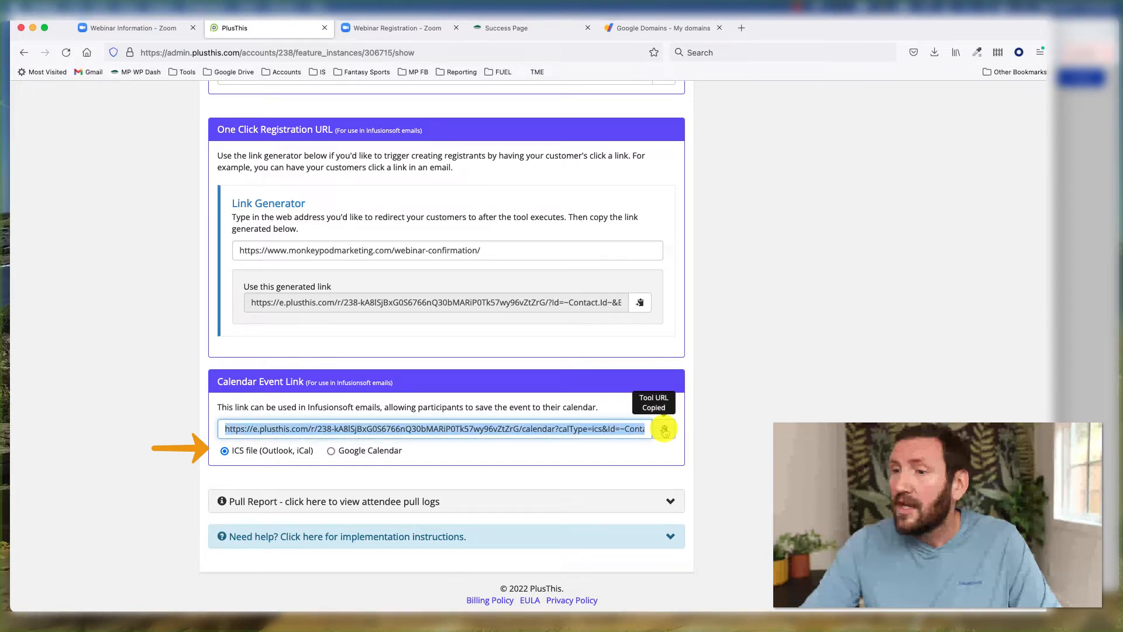
{"action": "left_click", "coordinate": [656, 453]}
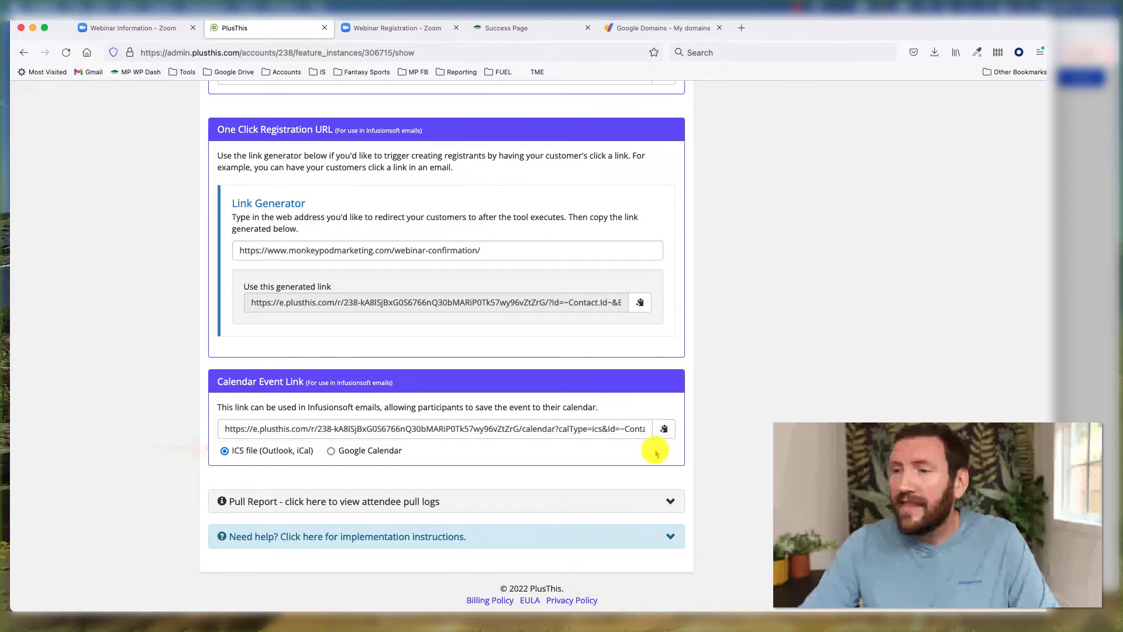
{"action": "key", "text": "super+Tab"}
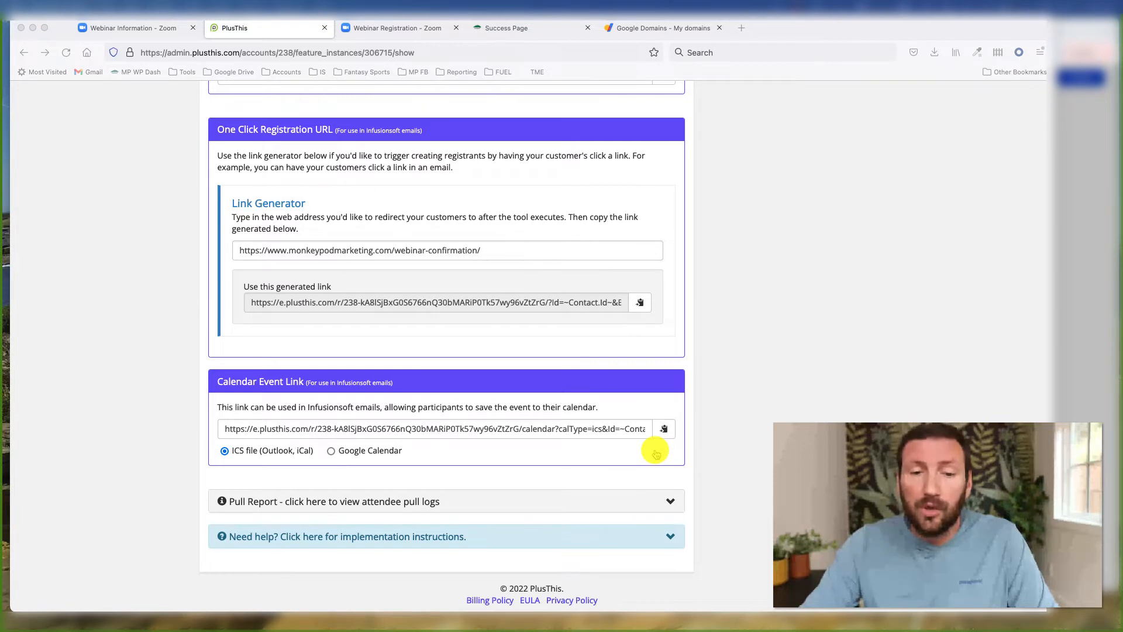
{"action": "key", "text": "super+Tab"}
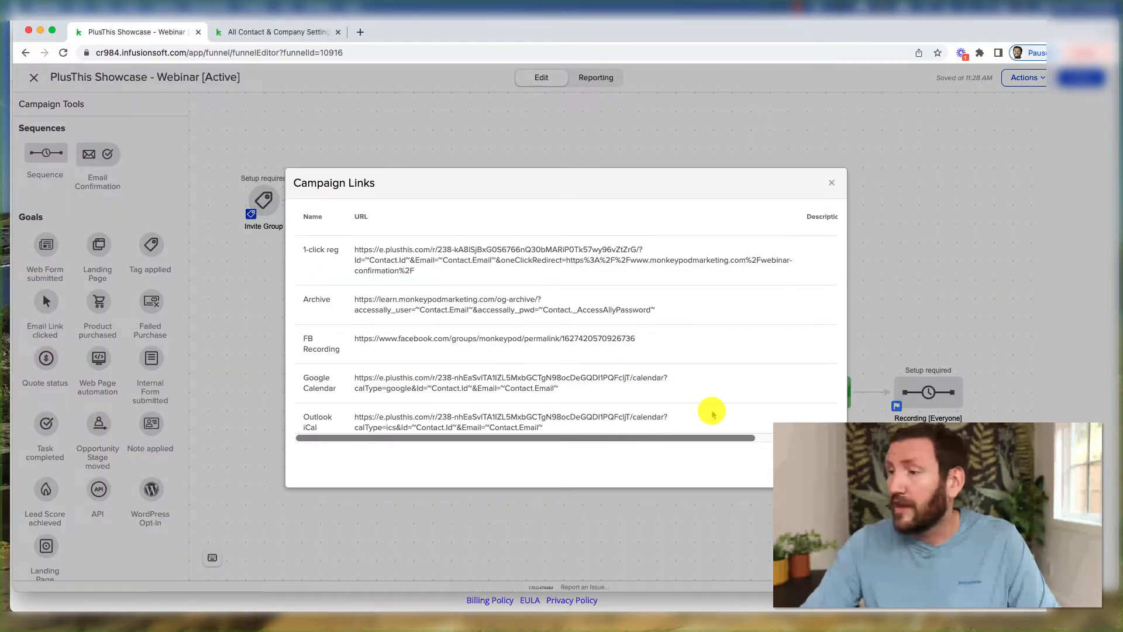
Replace the Outlook iCal campaign link's URL with the copied ICS calendar link and save it
{"action": "scroll", "coordinate": [712, 411], "scroll_direction": "right", "scroll_amount": 3}
{"action": "left_click", "coordinate": [796, 415]}
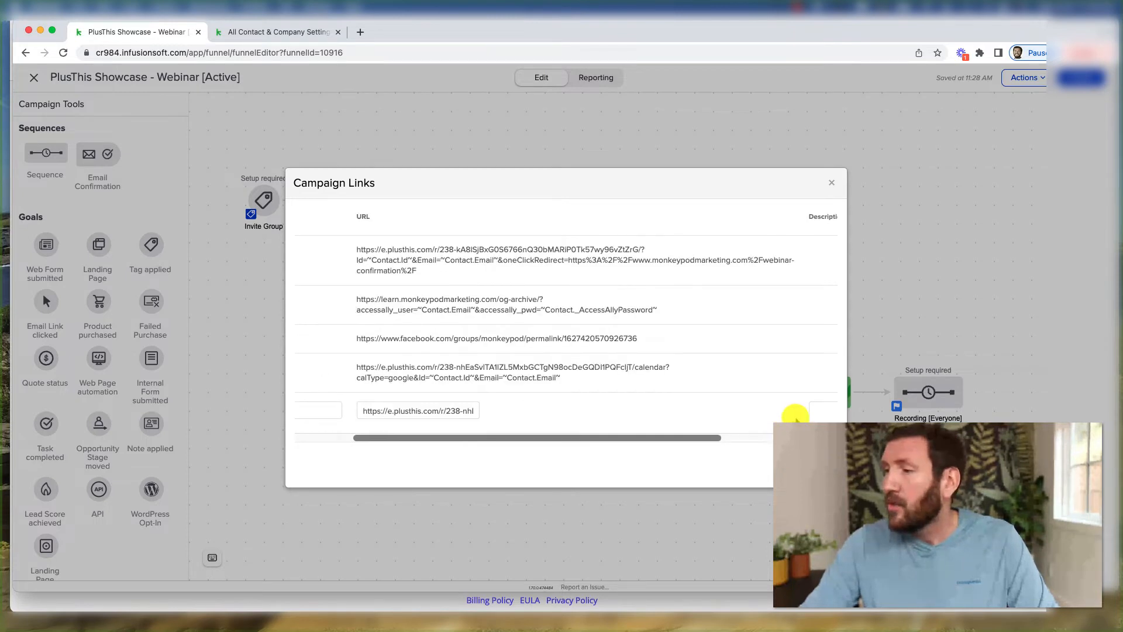
{"action": "triple_click", "coordinate": [458, 406]}
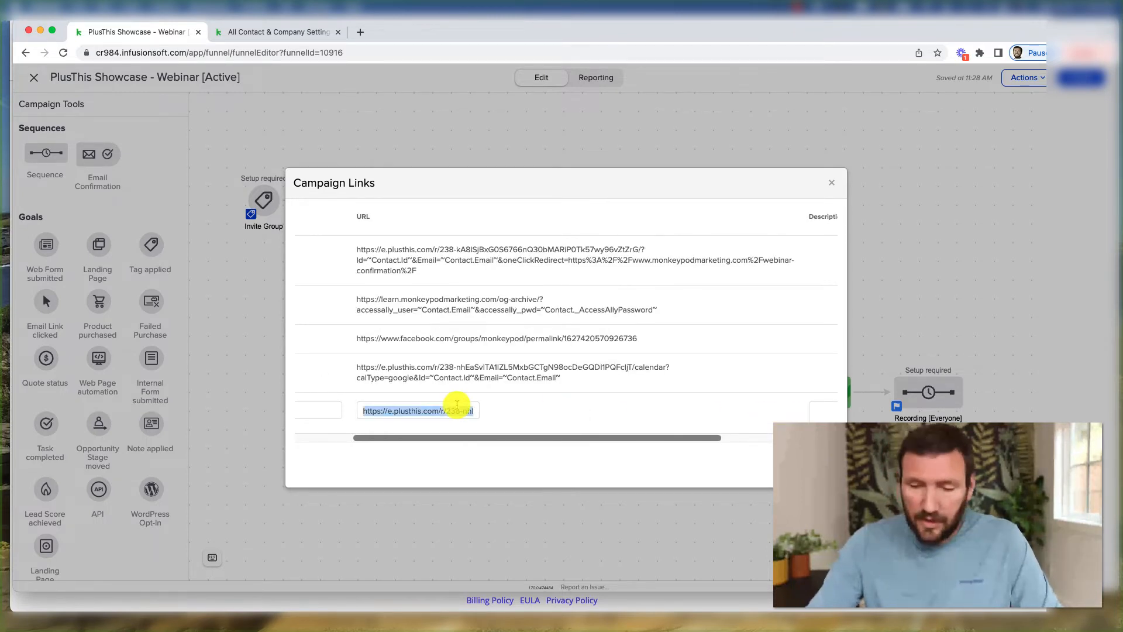
{"action": "key", "text": "BackSpace"}
{"action": "key", "text": "super+v"}
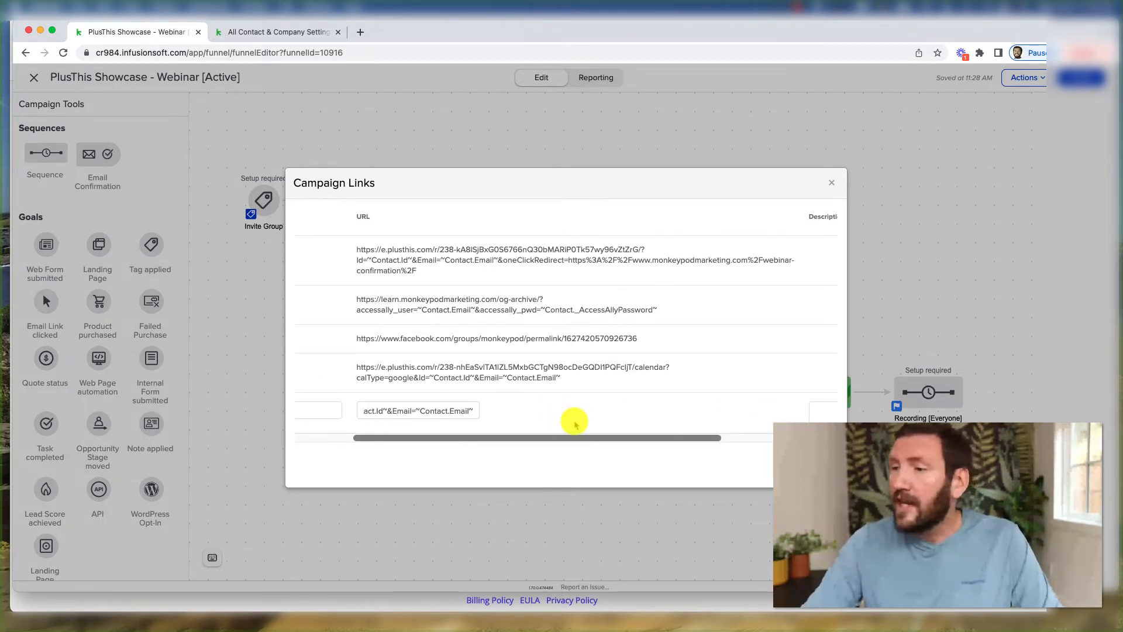
{"action": "scroll", "coordinate": [644, 419], "scroll_direction": "right", "scroll_amount": 3}
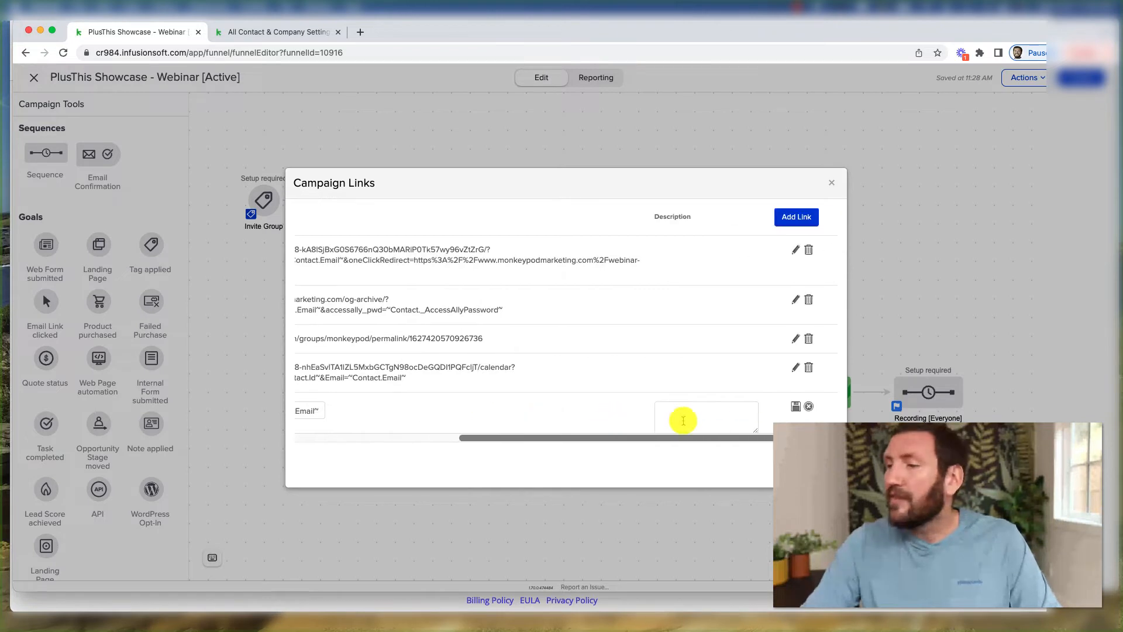
{"action": "left_click", "coordinate": [797, 406]}
{"action": "scroll", "coordinate": [643, 416], "scroll_direction": "left", "scroll_amount": 3}
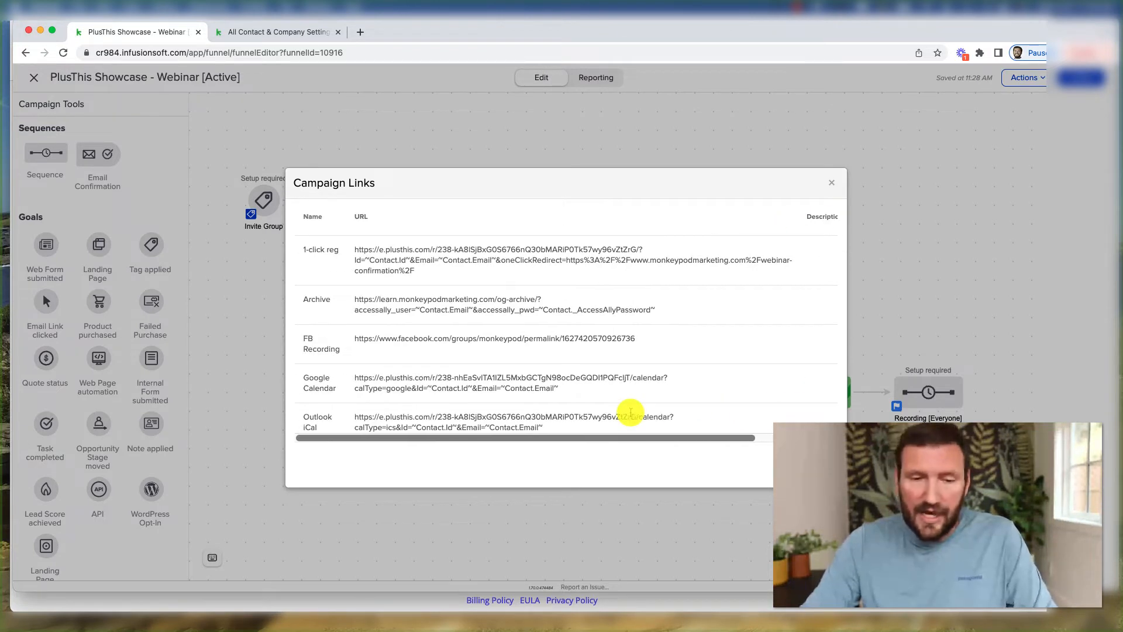
In PlusThis, switch the calendar event link to Google Calendar, copy it, and return to the Infusionsoft campaign links
{"action": "key", "text": "super+Tab"}
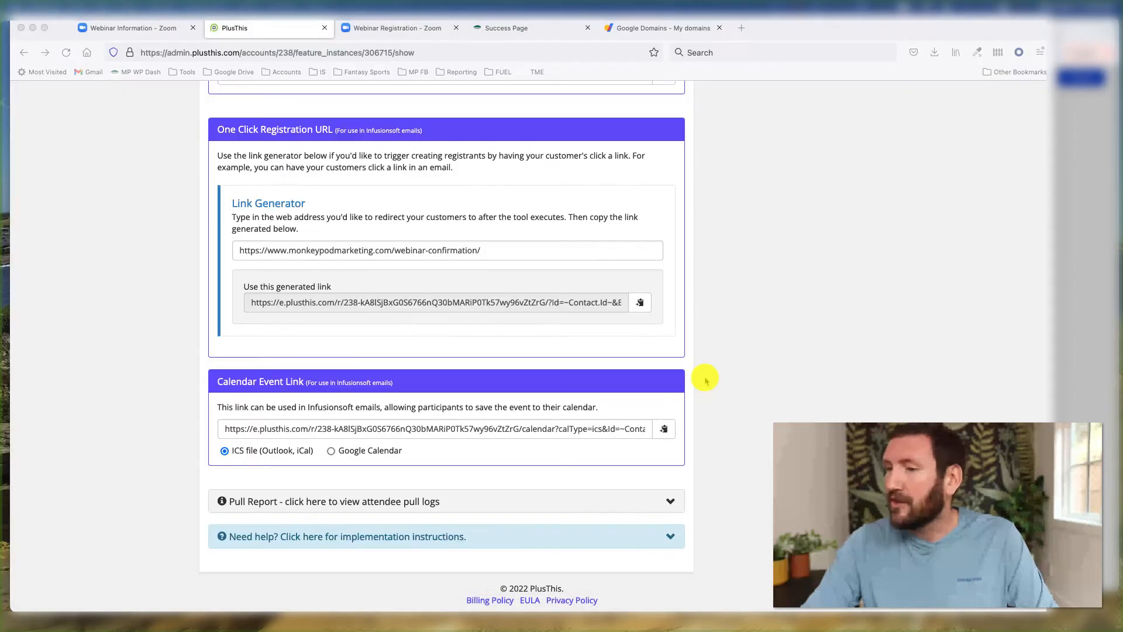
{"action": "left_click", "coordinate": [330, 451]}
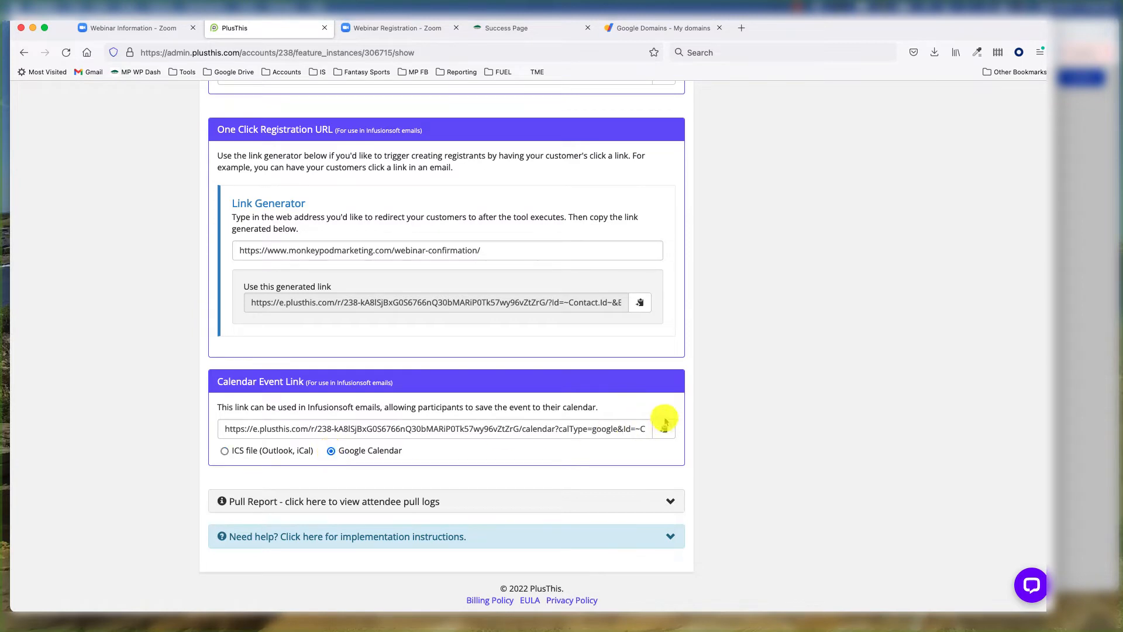
{"action": "left_click", "coordinate": [665, 429]}
{"action": "key", "text": "super+Tab"}
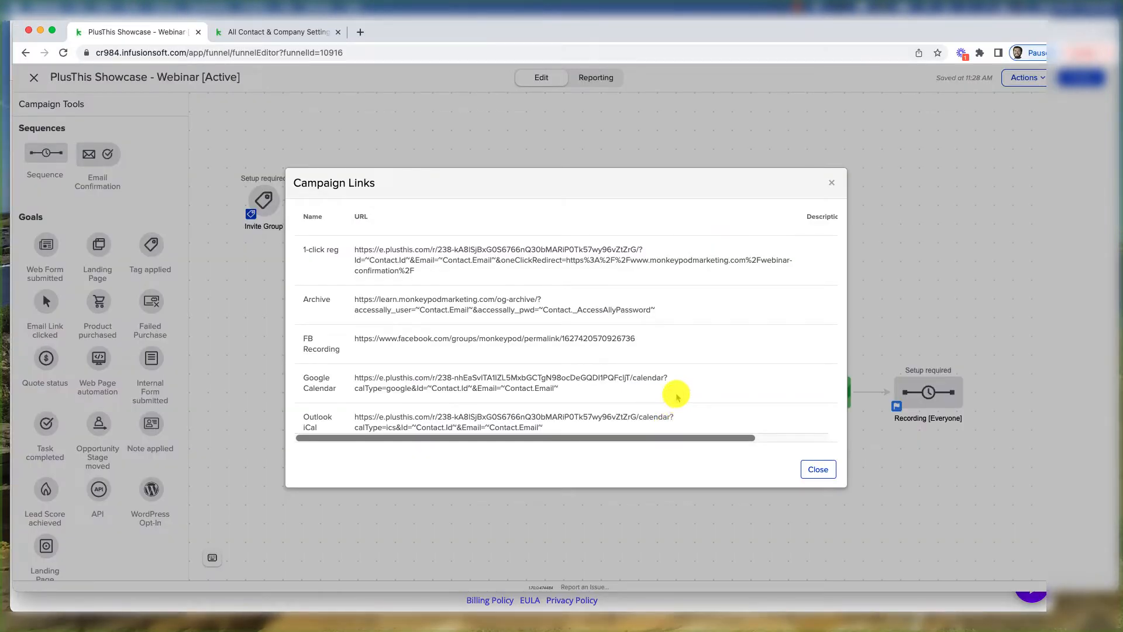
Replace the Google Calendar campaign link's URL with the copied Google link, save it, and close the campaign links
{"action": "scroll", "coordinate": [676, 395], "scroll_direction": "right", "scroll_amount": 5}
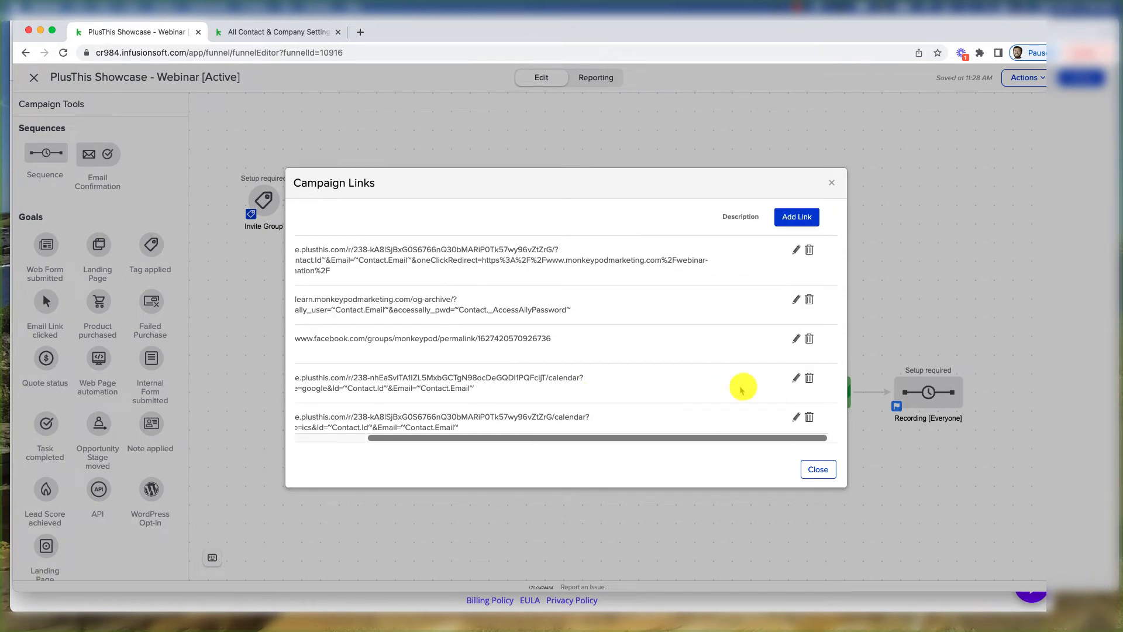
{"action": "left_click", "coordinate": [797, 378]}
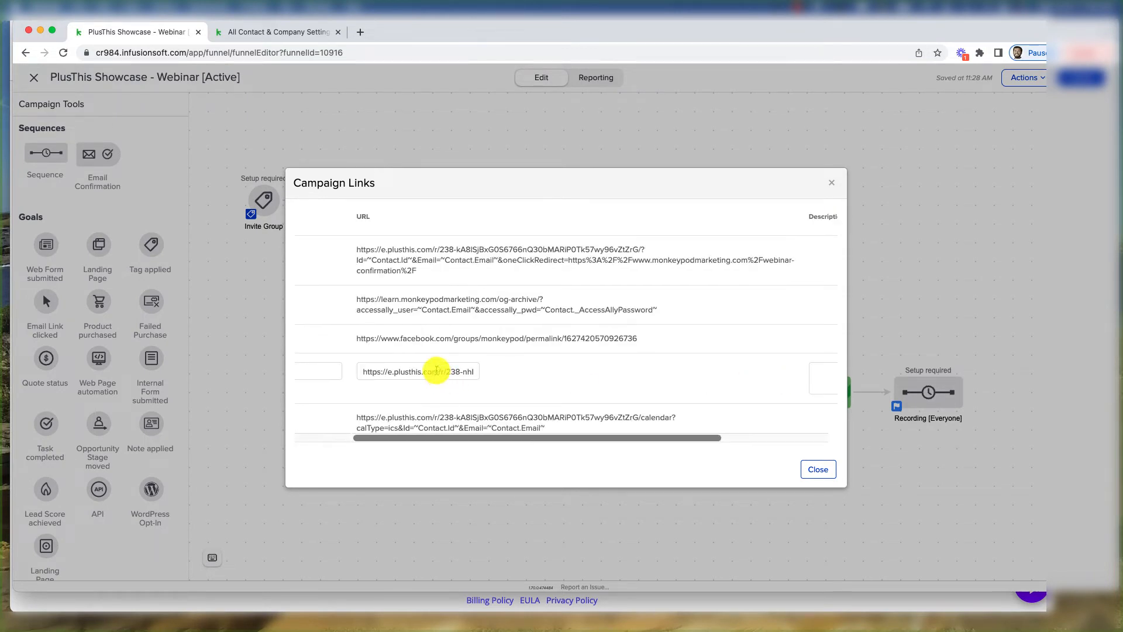
{"action": "key", "text": "super+a"}
{"action": "key", "text": "super+v"}
{"action": "scroll", "coordinate": [437, 370], "scroll_direction": "right", "scroll_amount": 3}
{"action": "left_click", "coordinate": [797, 367]}
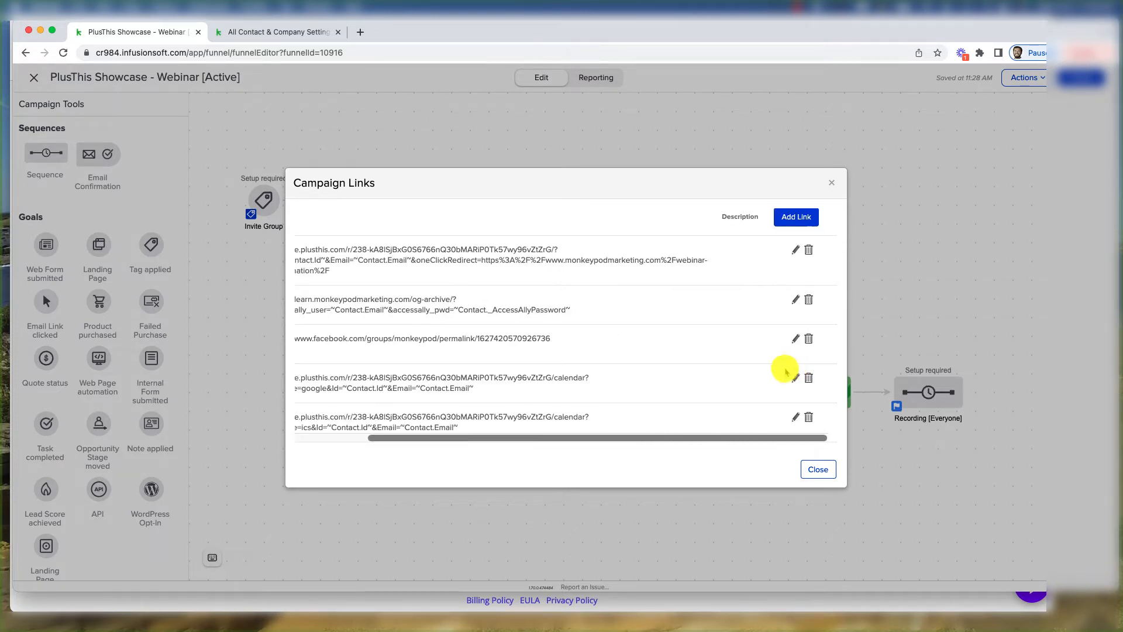
{"action": "scroll", "coordinate": [726, 386], "scroll_direction": "left", "scroll_amount": 3}
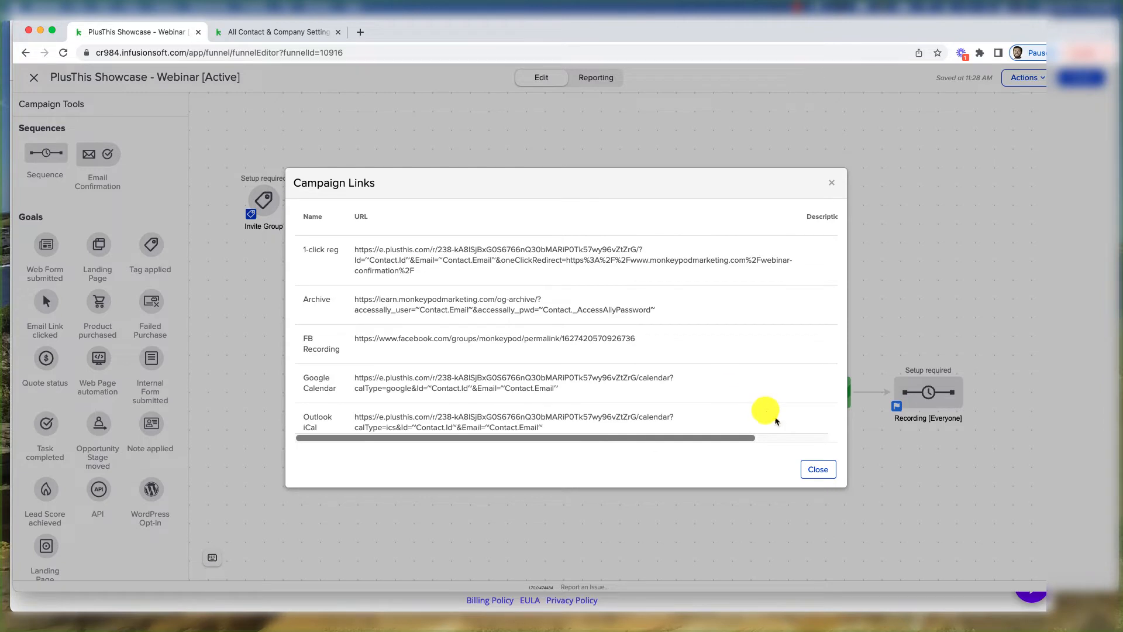
{"action": "left_click", "coordinate": [819, 470]}
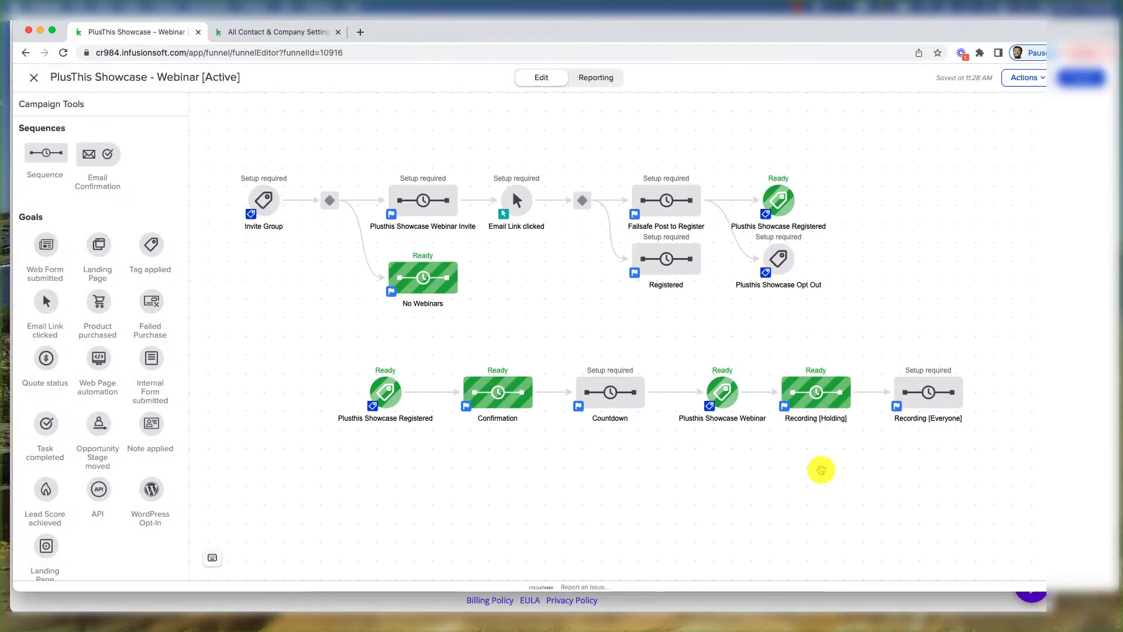
Review the webinar's Email Settings in Zoom and the PlusThis calendar link options, and return to the Infusionsoft campaign
{"action": "key", "text": "super+Tab"}
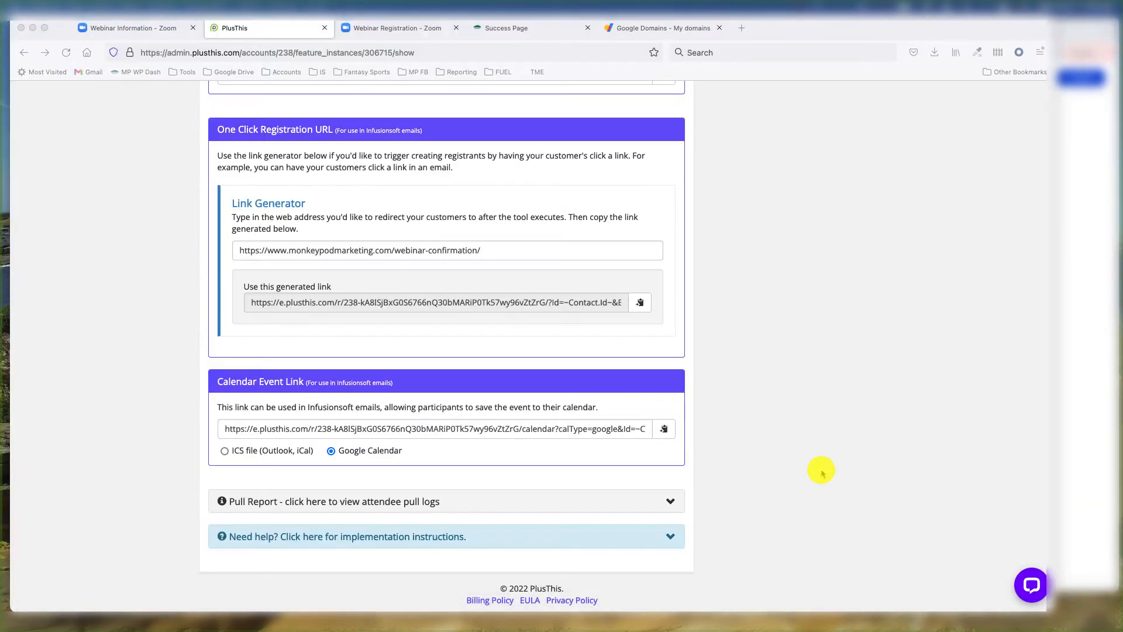
{"action": "left_click", "coordinate": [162, 25]}
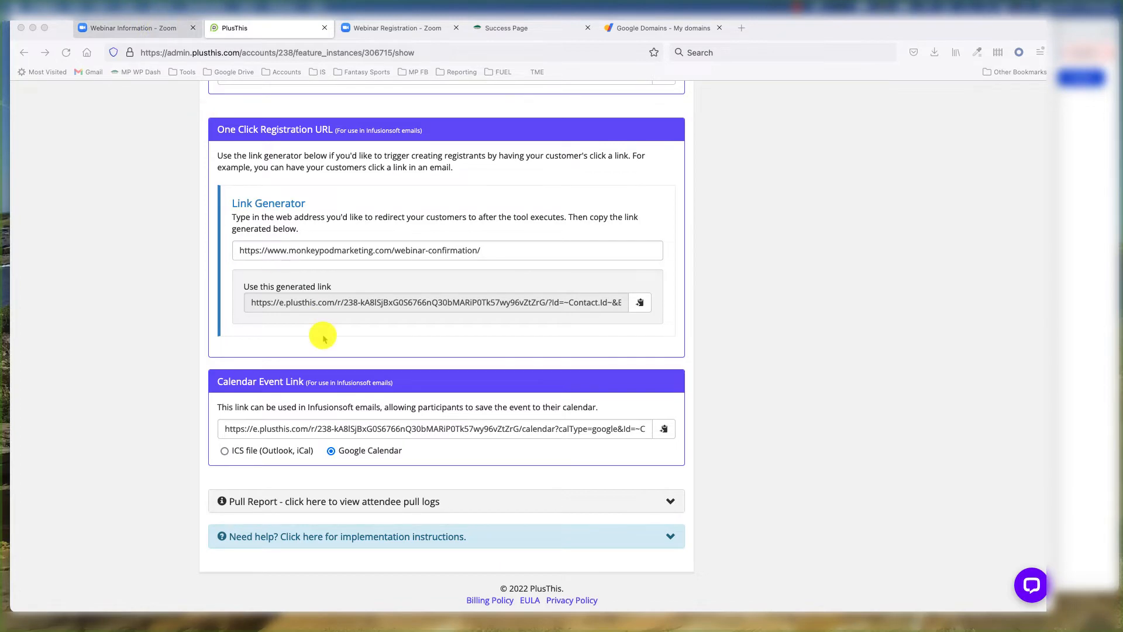
{"action": "scroll", "coordinate": [323, 340], "scroll_direction": "down", "scroll_amount": 15}
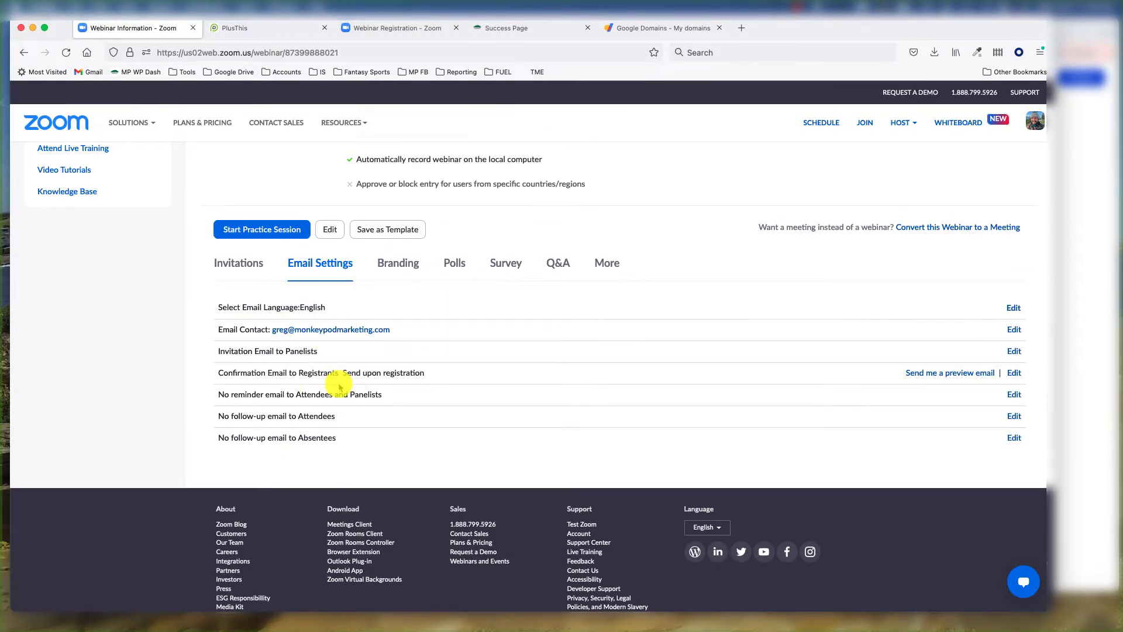
{"action": "left_click", "coordinate": [259, 27]}
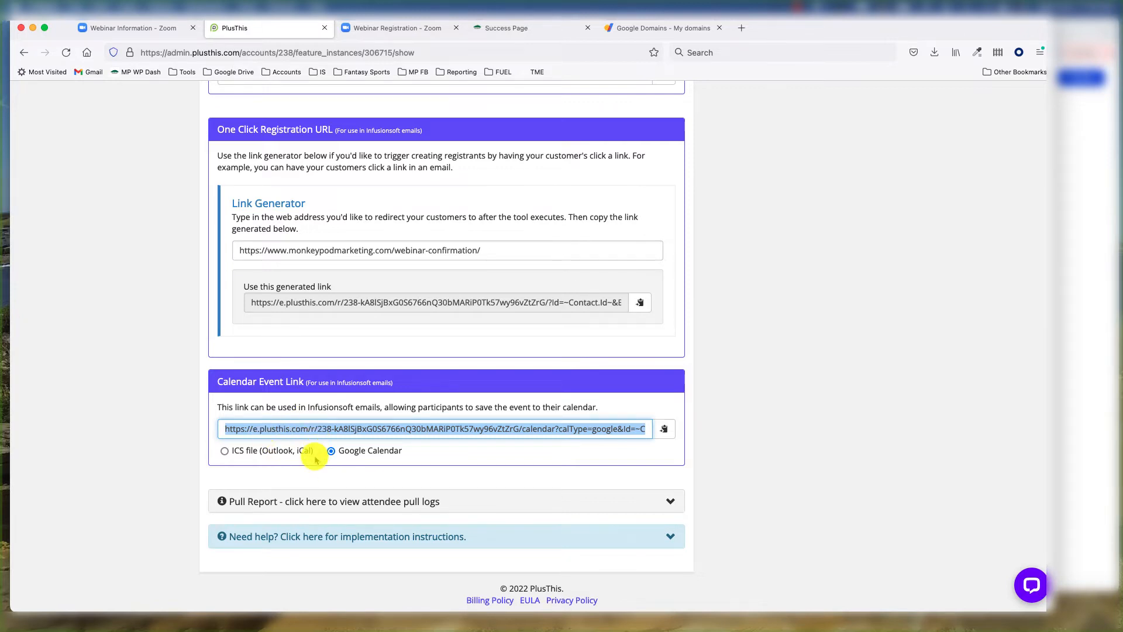
{"action": "key", "text": "super+Tab"}
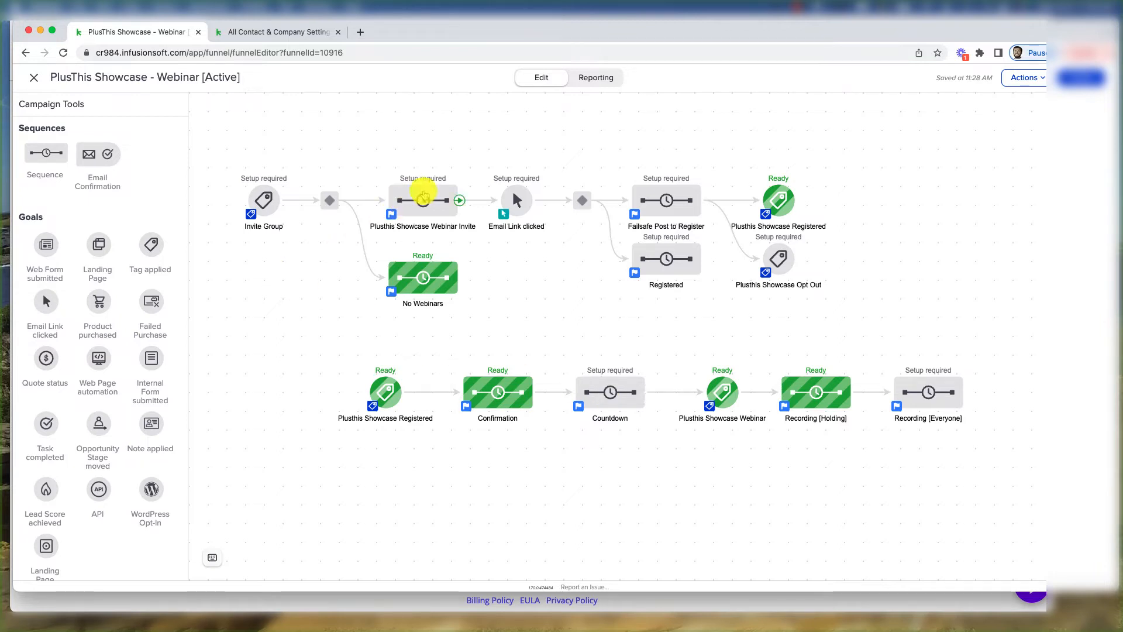
In the Plusthis Showcase Webinar Invite sequence, set the 24 Hour Reminder's date timer to run on 7-11-2022 and save it
{"action": "double_click", "coordinate": [427, 194]}
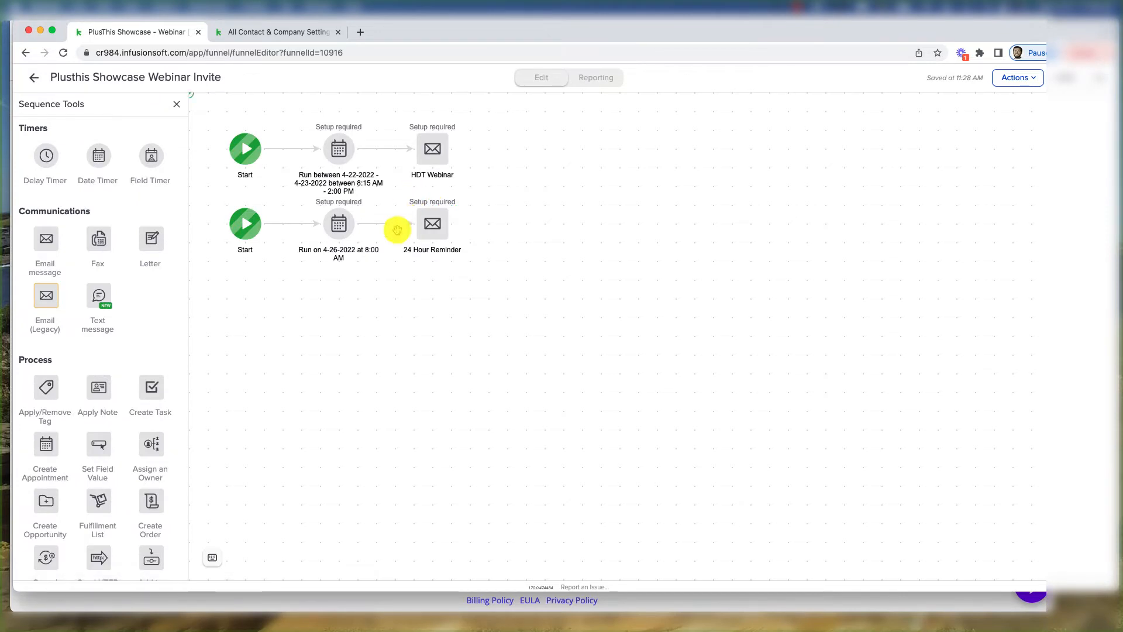
{"action": "double_click", "coordinate": [341, 234]}
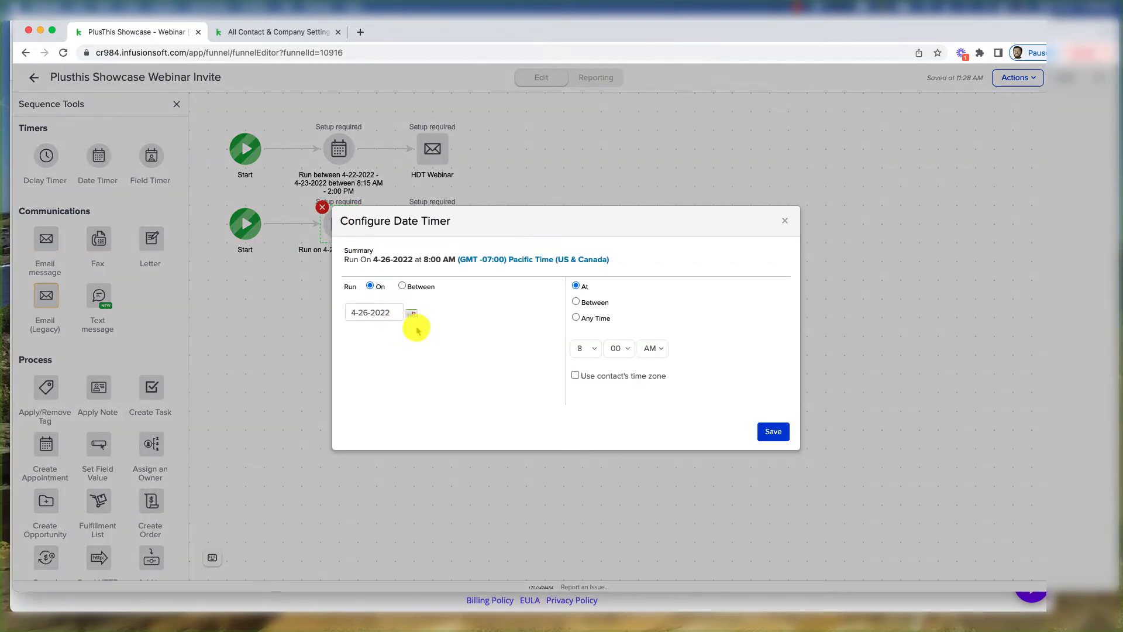
{"action": "left_click", "coordinate": [411, 312]}
{"action": "left_click", "coordinate": [484, 334]}
{"action": "left_click", "coordinate": [485, 335]}
{"action": "left_click", "coordinate": [484, 335]}
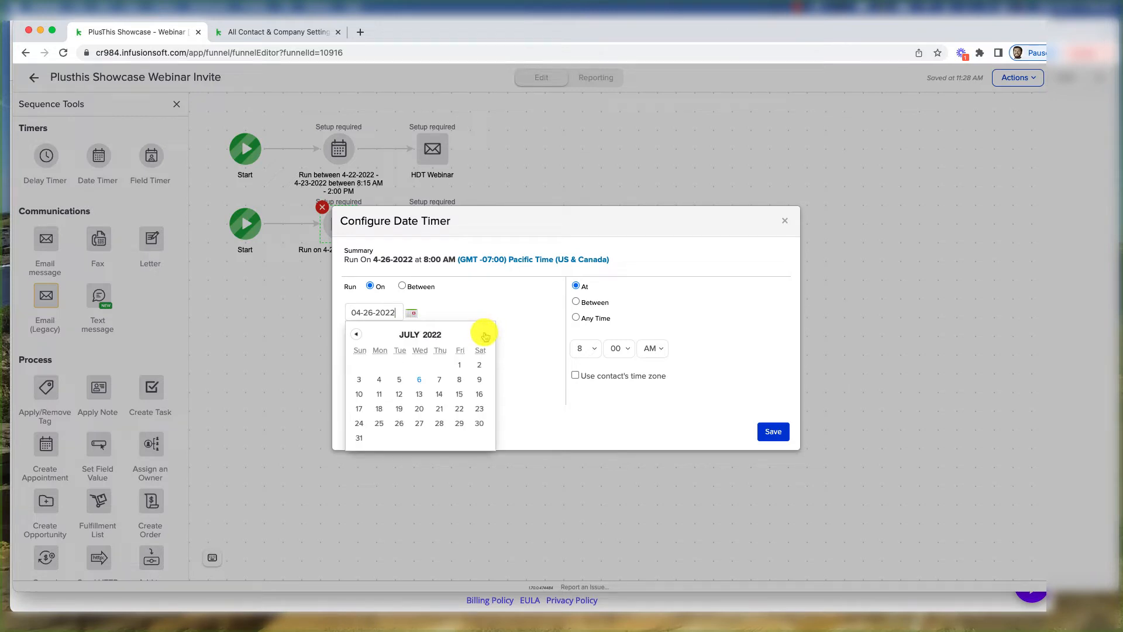
{"action": "left_click", "coordinate": [380, 393]}
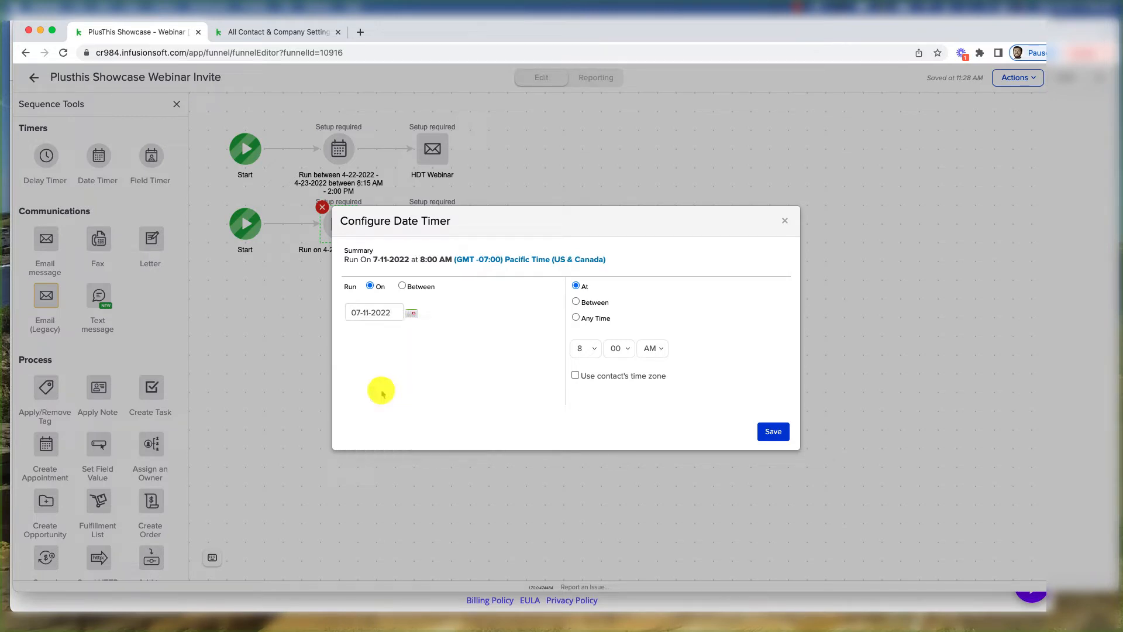
{"action": "left_click", "coordinate": [773, 431]}
Rename the HDT Webinar email in the sequence to "PlusThis Showcase Webinar Invite"
{"action": "left_click", "coordinate": [430, 179]}
{"action": "double_click", "coordinate": [419, 175]}
{"action": "type", "text": "PlusThis Showcase"}
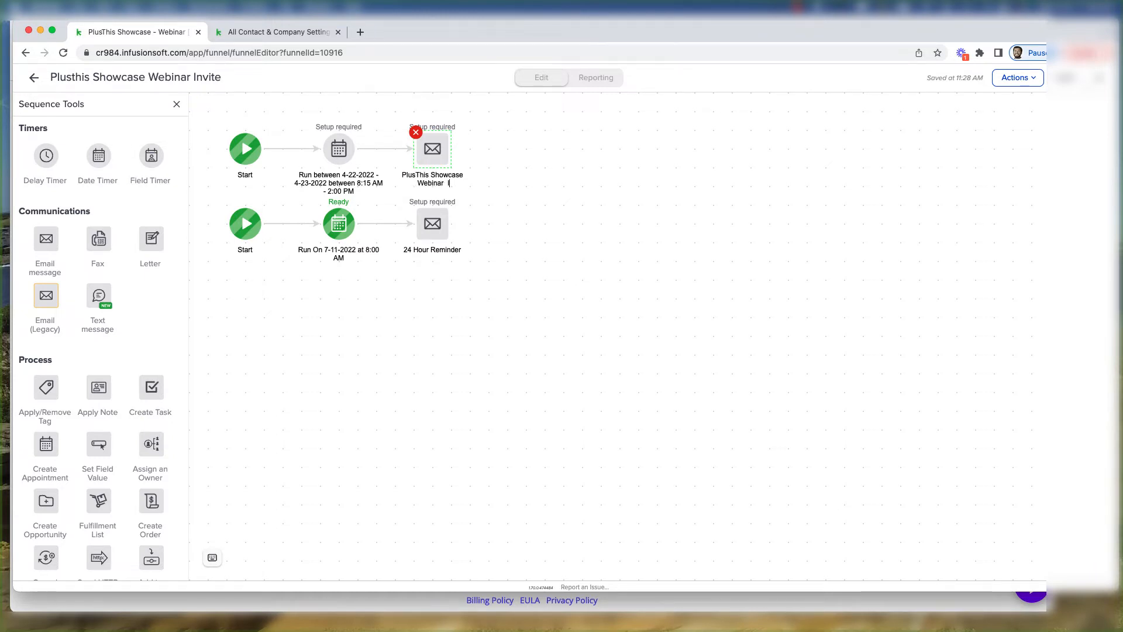
{"action": "type", "text": "Invite"}
Change the invite email's date timer from a date range to a single run date of 7-6-2022
{"action": "double_click", "coordinate": [339, 150]}
{"action": "left_click", "coordinate": [370, 286]}
{"action": "left_click", "coordinate": [397, 307]}
{"action": "left_click", "coordinate": [485, 335]}
{"action": "left_click", "coordinate": [484, 335]}
{"action": "left_click", "coordinate": [485, 334]}
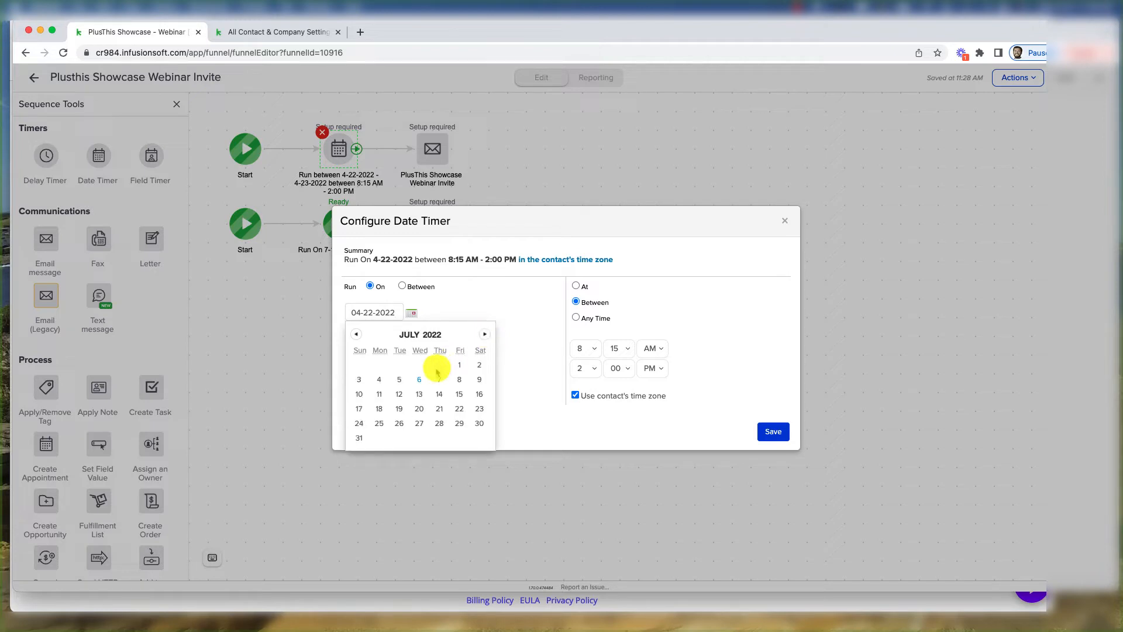
{"action": "left_click", "coordinate": [419, 380]}
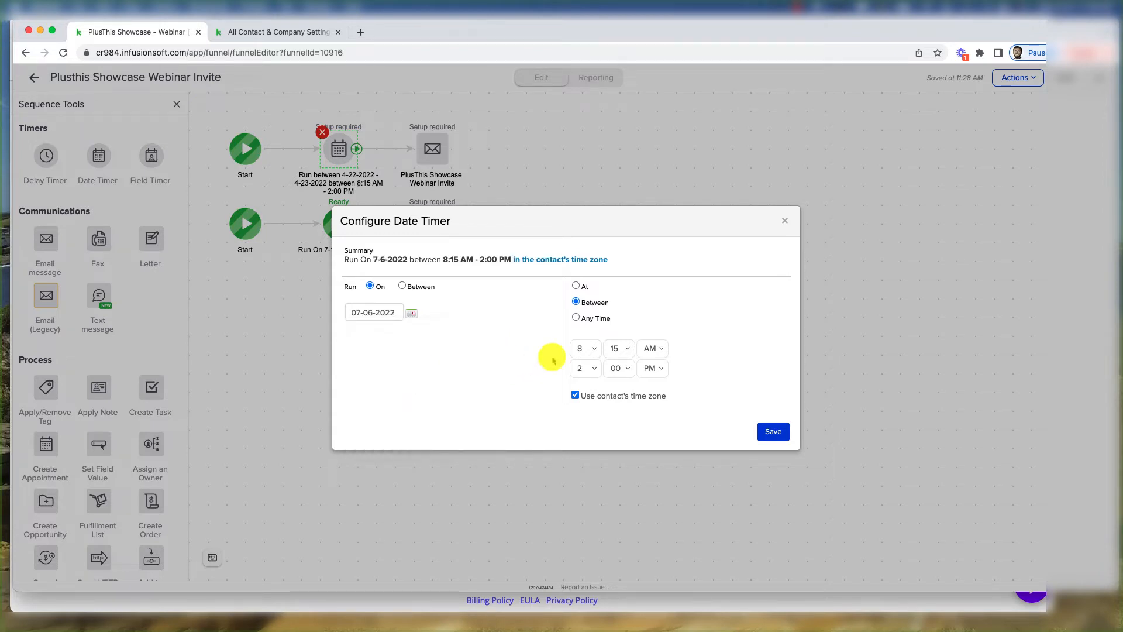
Set the invite timer to run at 3:15 PM without using the contact's time zone, and save it
{"action": "left_click", "coordinate": [576, 285]}
{"action": "left_click", "coordinate": [585, 349]}
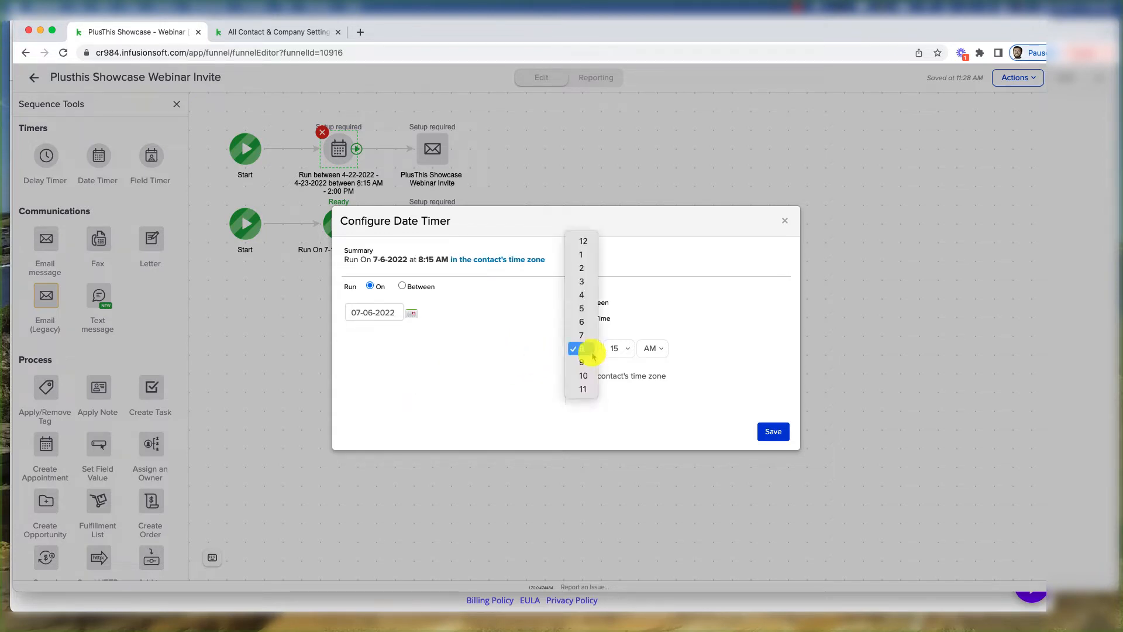
{"action": "left_click", "coordinate": [582, 281]}
{"action": "left_click", "coordinate": [653, 349]}
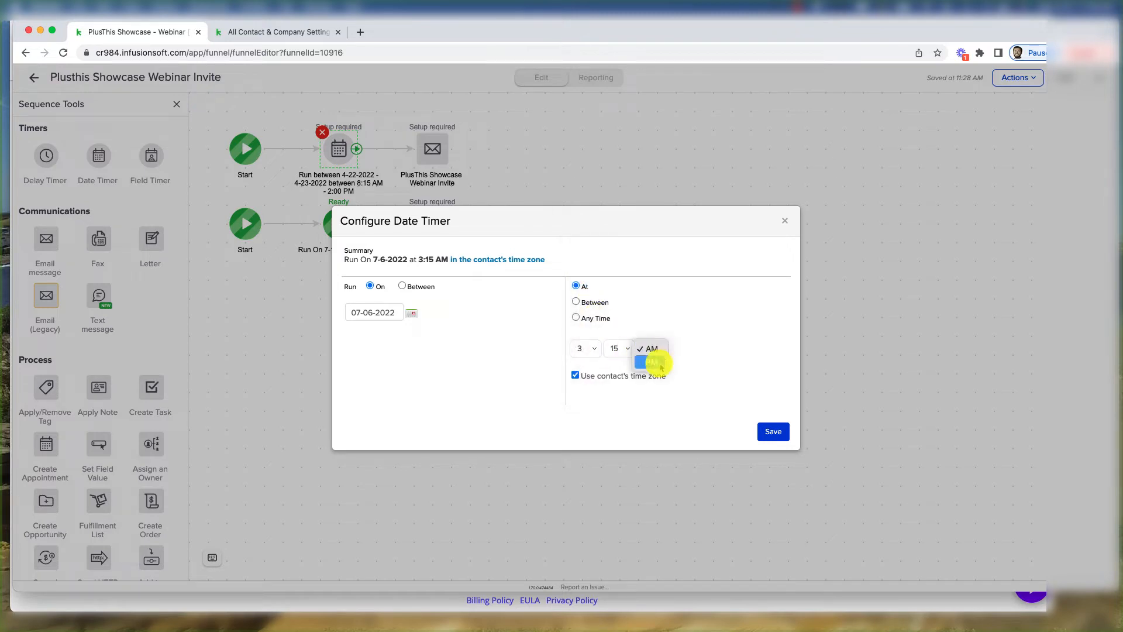
{"action": "left_click", "coordinate": [654, 363]}
{"action": "left_click", "coordinate": [575, 376]}
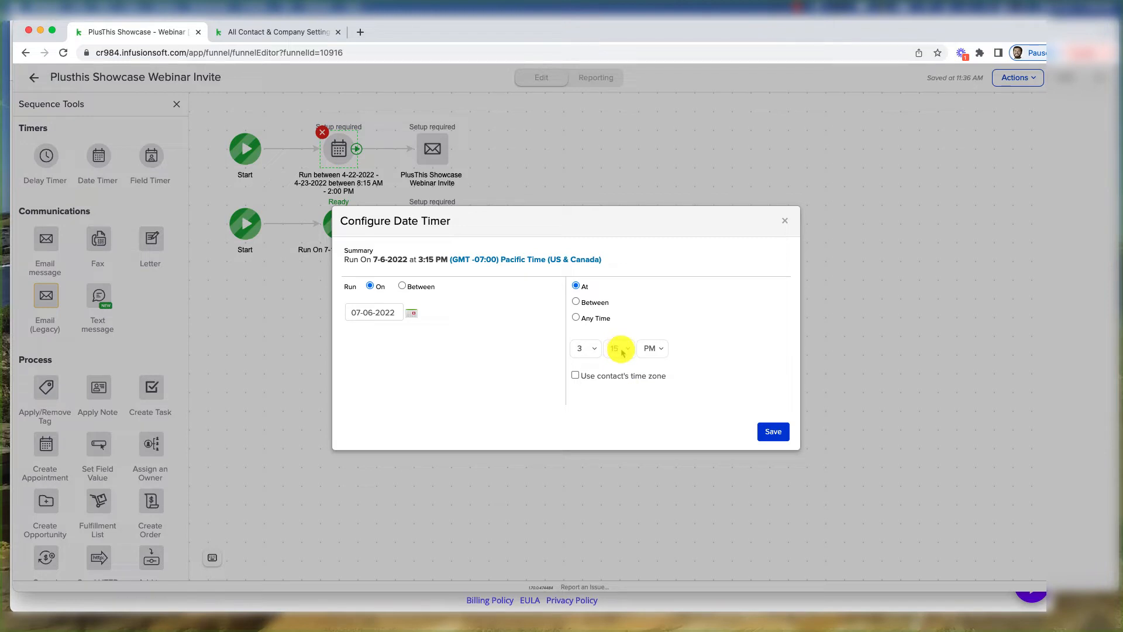
{"action": "left_click", "coordinate": [770, 431]}
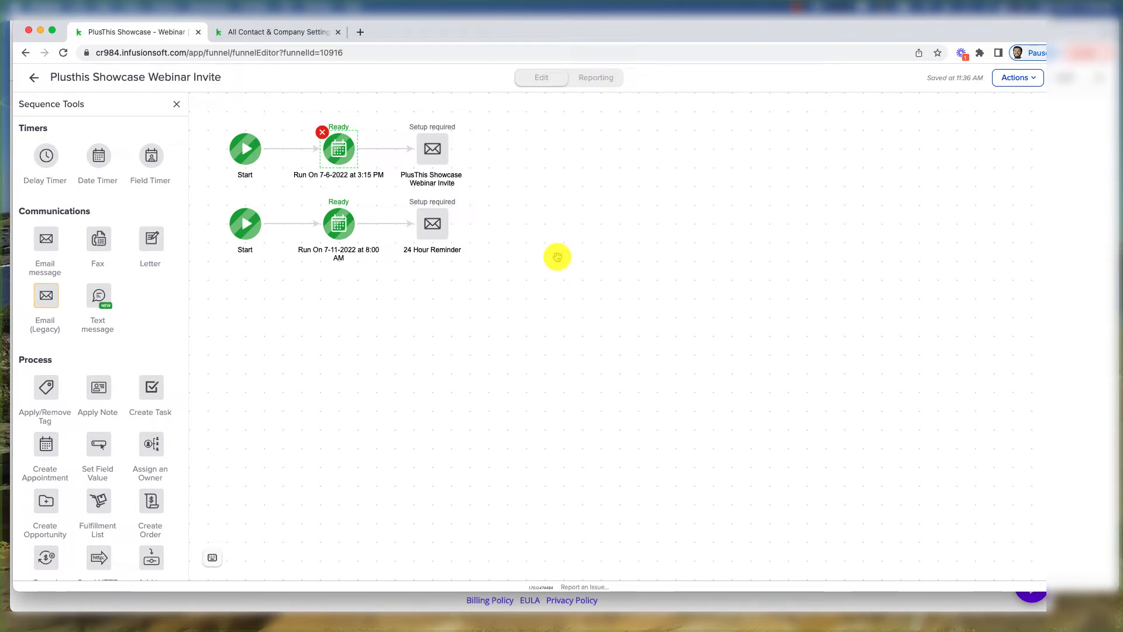
Open the PlusThis Showcase Webinar Invite email and check the link settings of its "Register Me Right This Second" button
{"action": "double_click", "coordinate": [431, 150]}
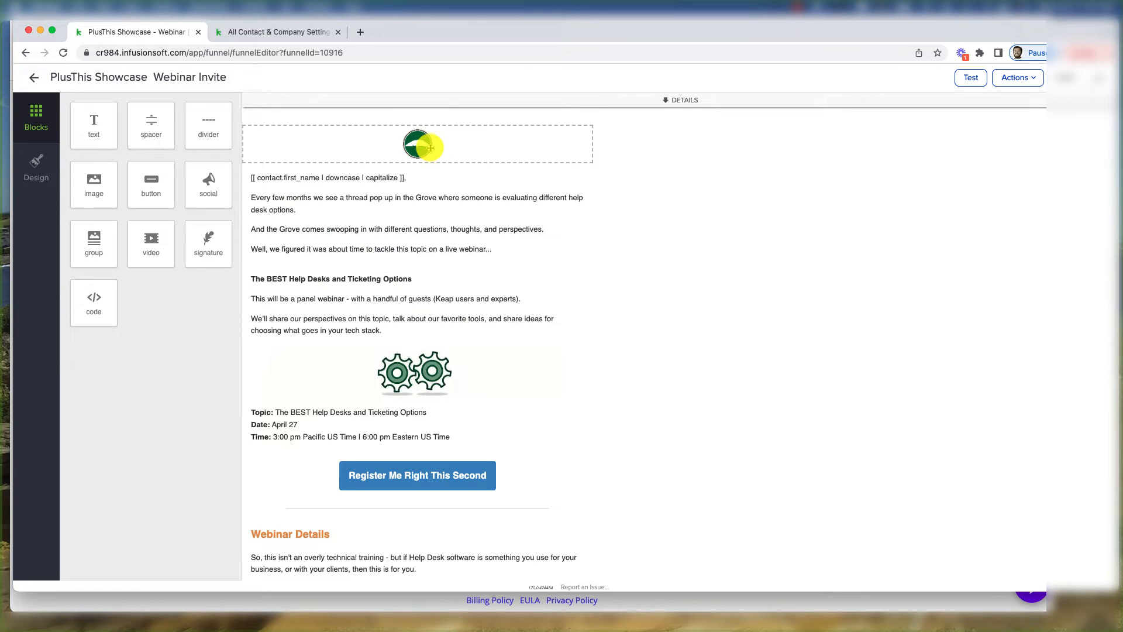
{"action": "scroll", "coordinate": [355, 225], "scroll_direction": "down", "scroll_amount": 5}
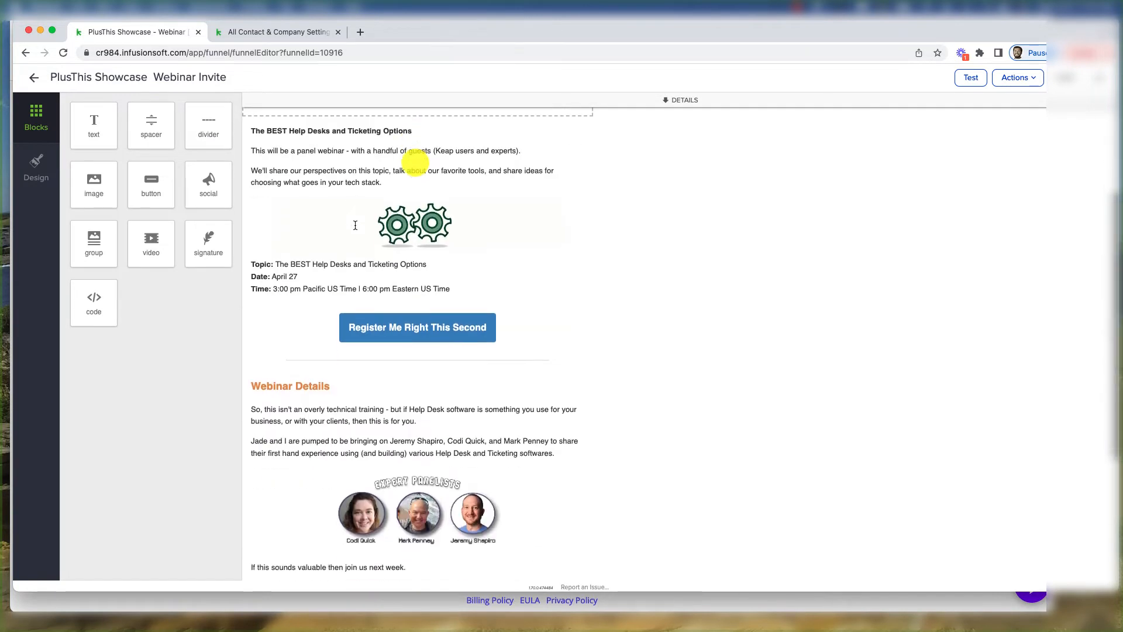
{"action": "left_click", "coordinate": [314, 326]}
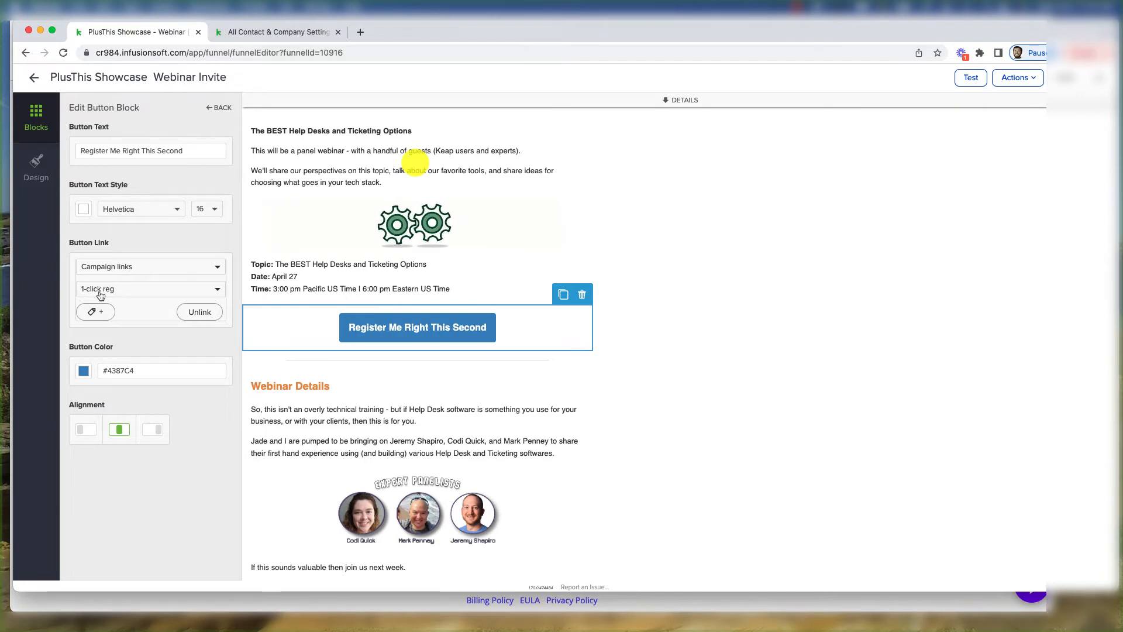
{"action": "left_click", "coordinate": [104, 268]}
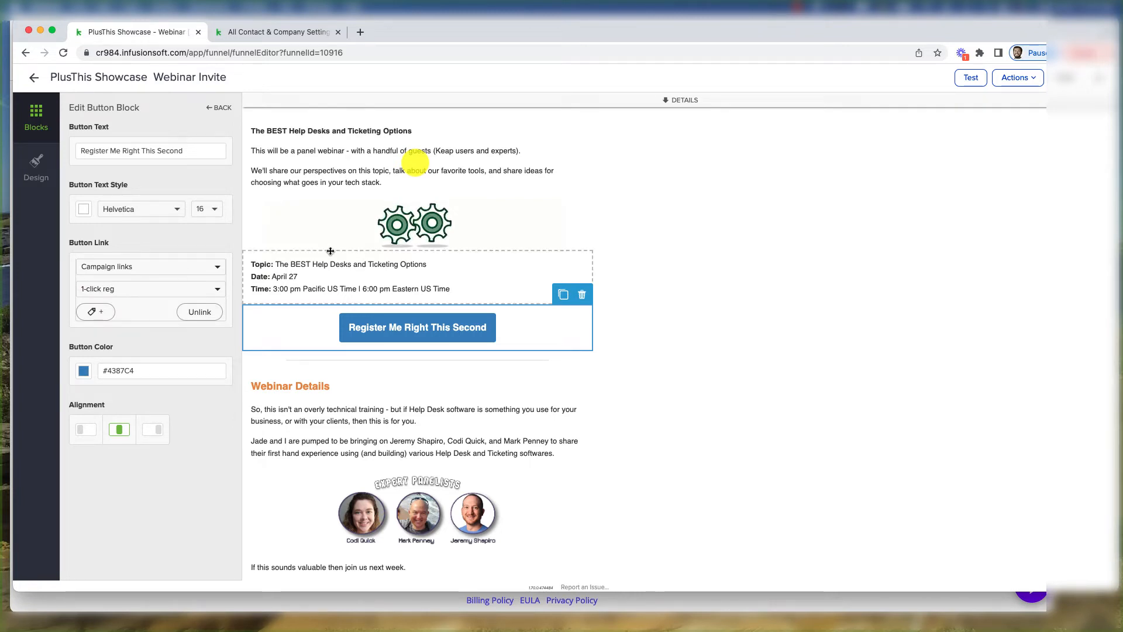
{"action": "scroll", "coordinate": [326, 250], "scroll_direction": "up", "scroll_amount": 3}
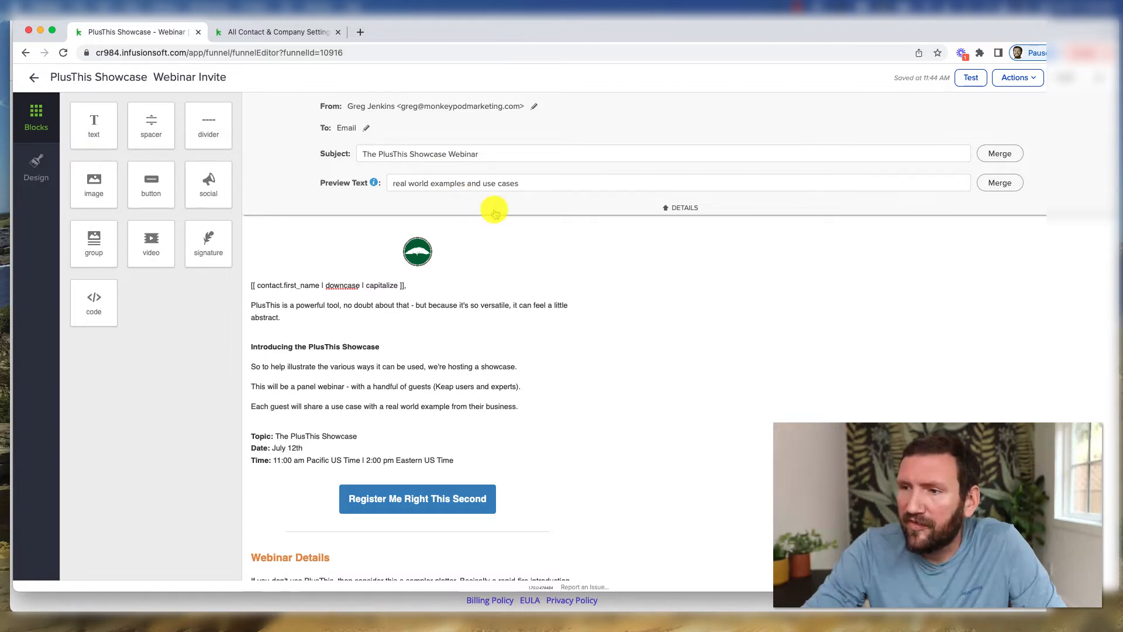
Review the PlusThis invite email's copy down to the footer, including the registration button's campaign link
{"action": "scroll", "coordinate": [488, 216], "scroll_direction": "down", "scroll_amount": 2}
{"action": "scroll", "coordinate": [409, 322], "scroll_direction": "down", "scroll_amount": 1}
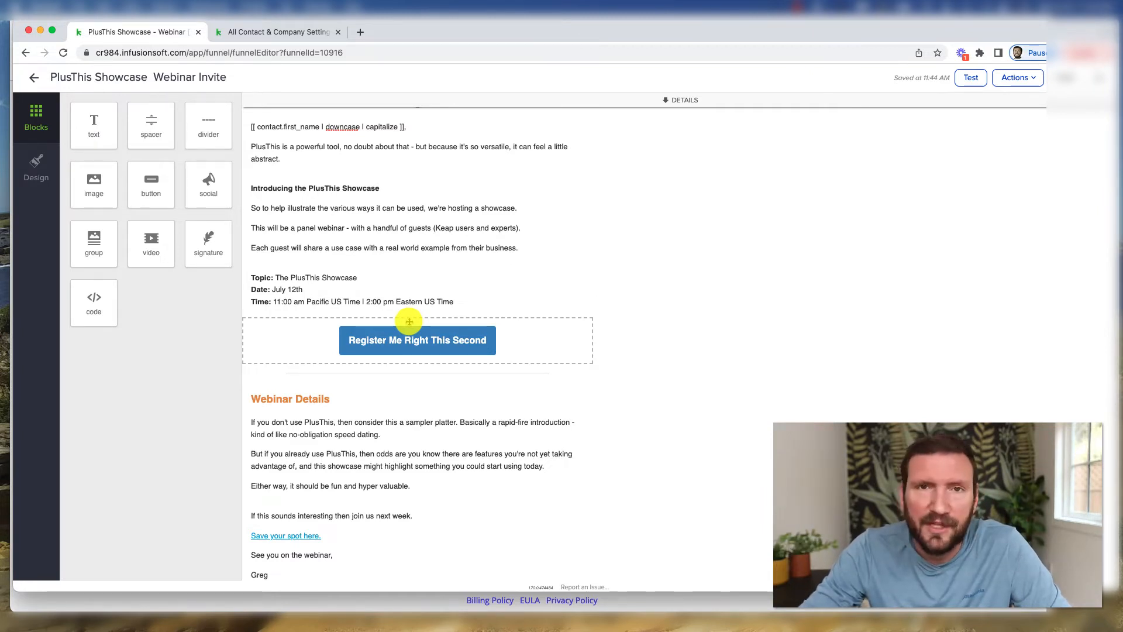
{"action": "scroll", "coordinate": [409, 322], "scroll_direction": "down", "scroll_amount": 1}
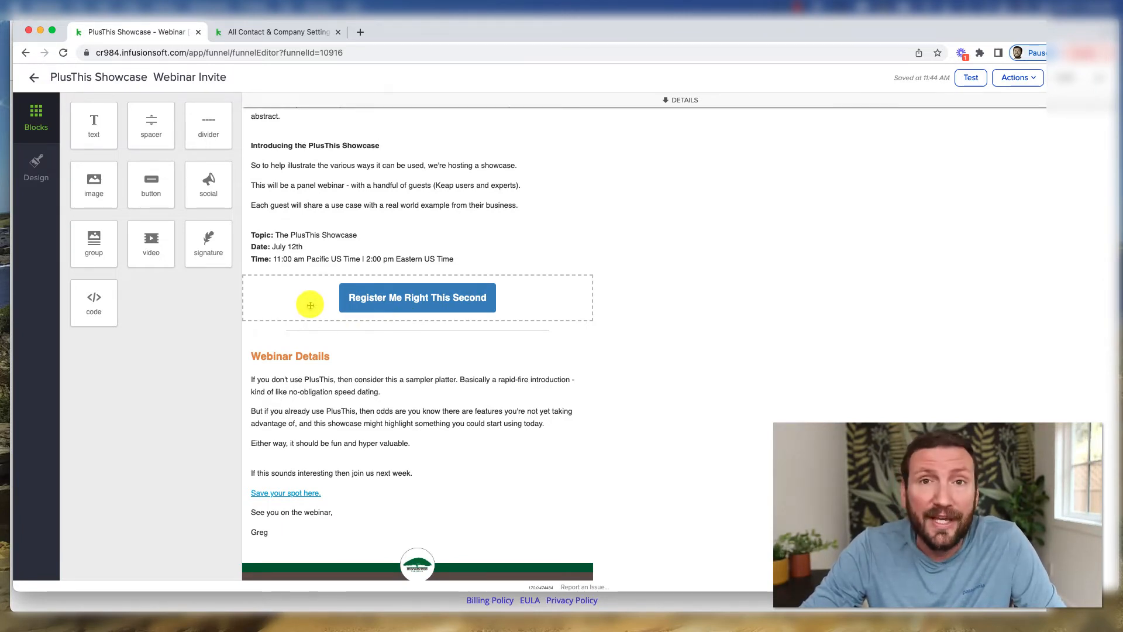
{"action": "left_click", "coordinate": [310, 304]}
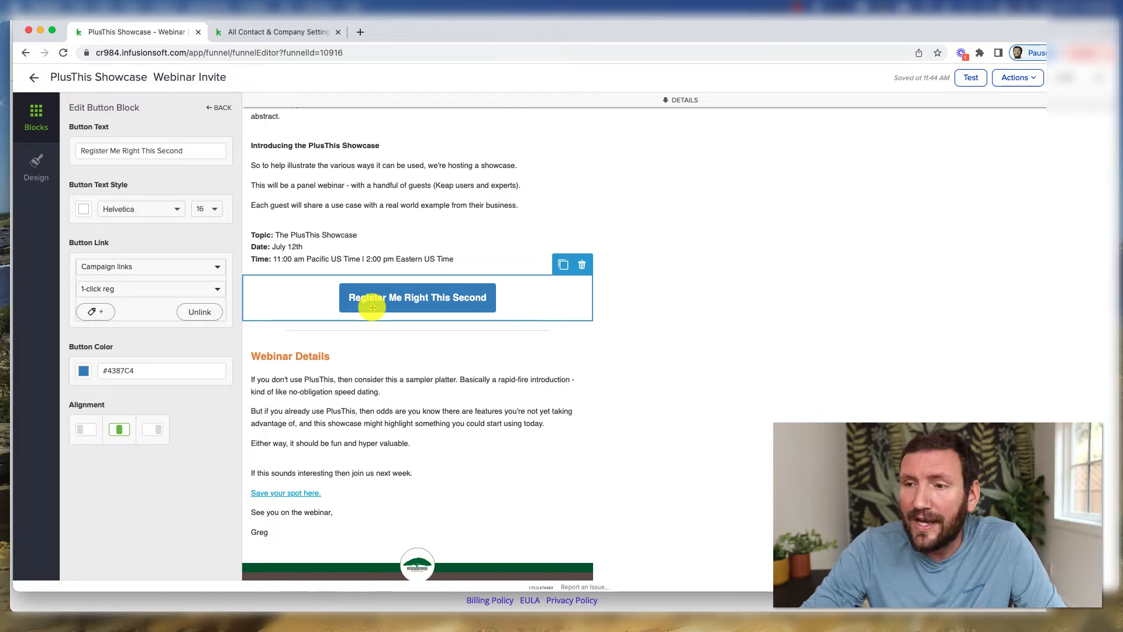
{"action": "scroll", "coordinate": [372, 307], "scroll_direction": "down", "scroll_amount": 3}
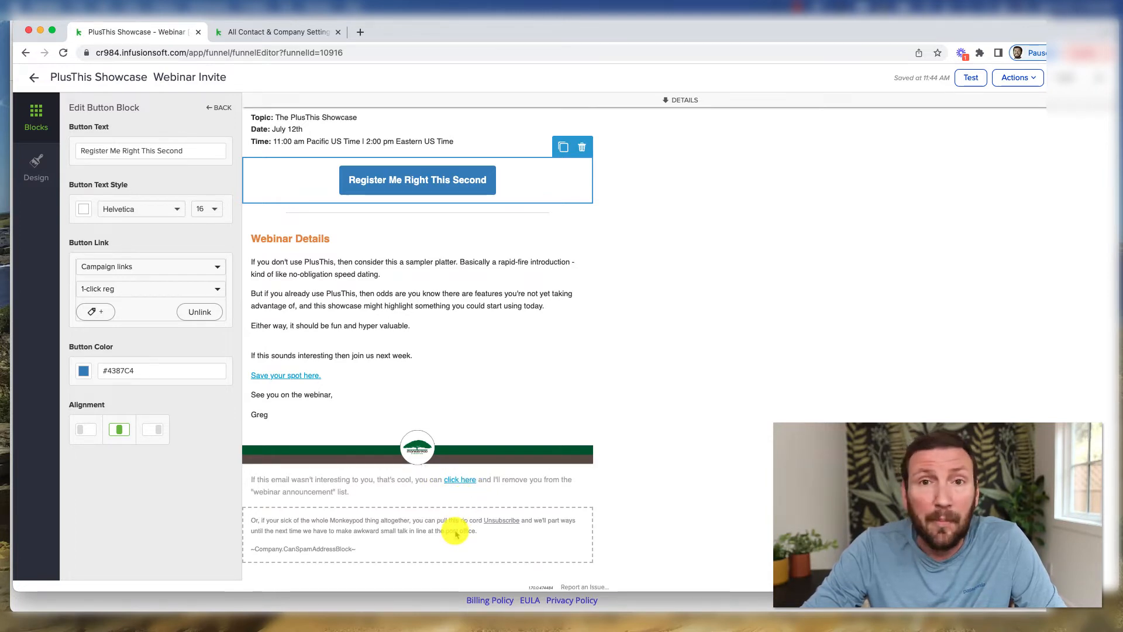
Inspect the URL and applied tag of the "click here" opt-out link in the invite email's footer
{"action": "left_click", "coordinate": [462, 483]}
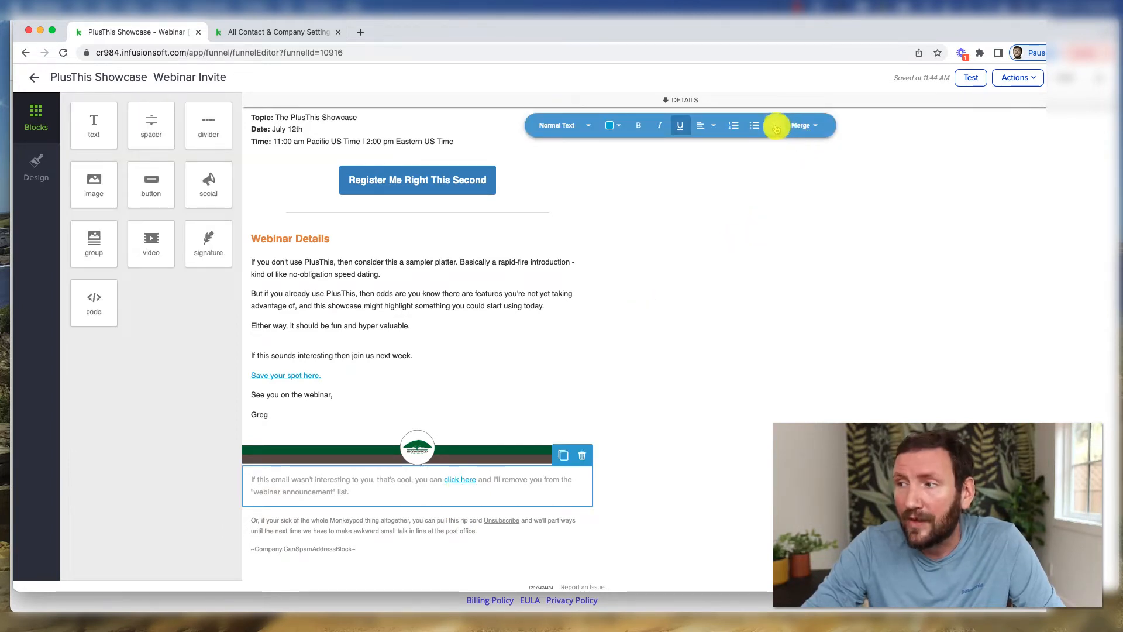
{"action": "left_click", "coordinate": [776, 126]}
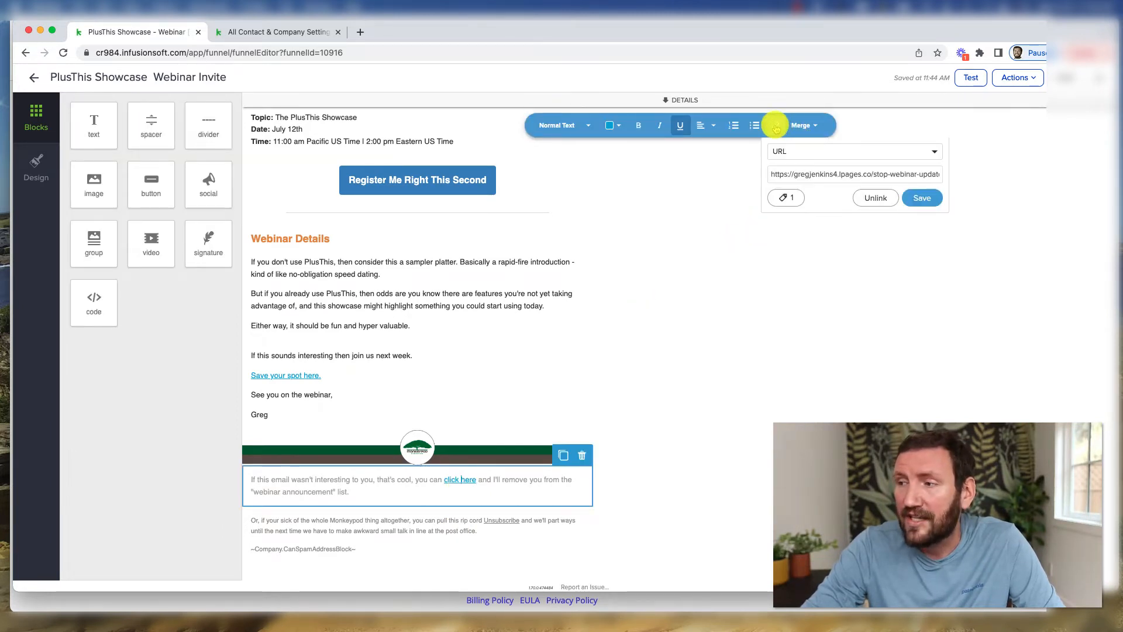
{"action": "left_click", "coordinate": [787, 200]}
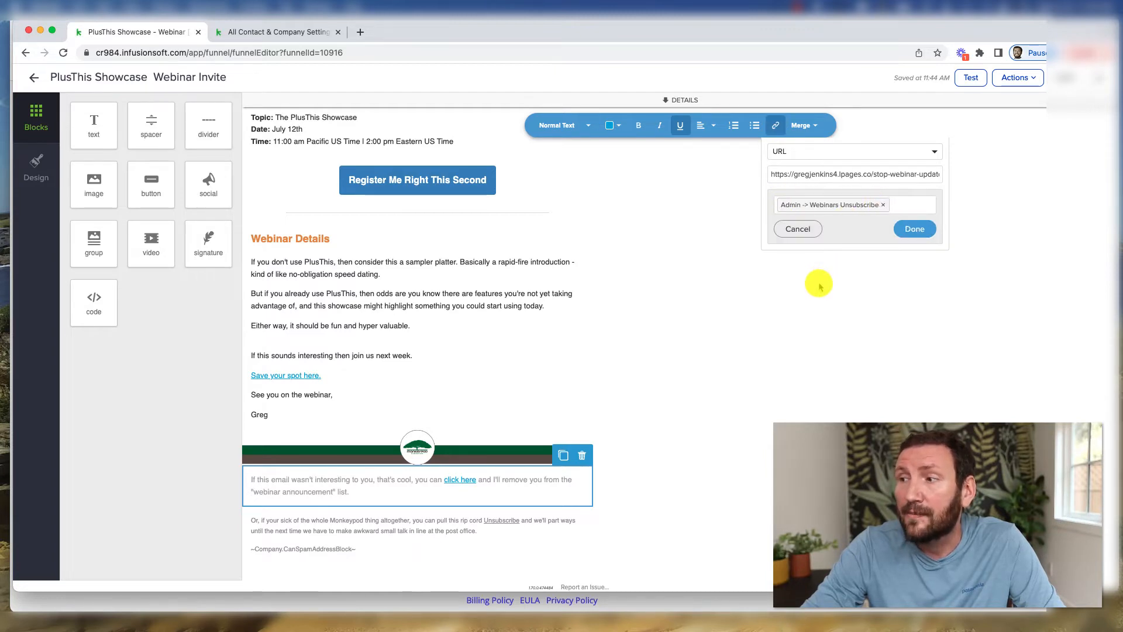
{"action": "left_click", "coordinate": [914, 228]}
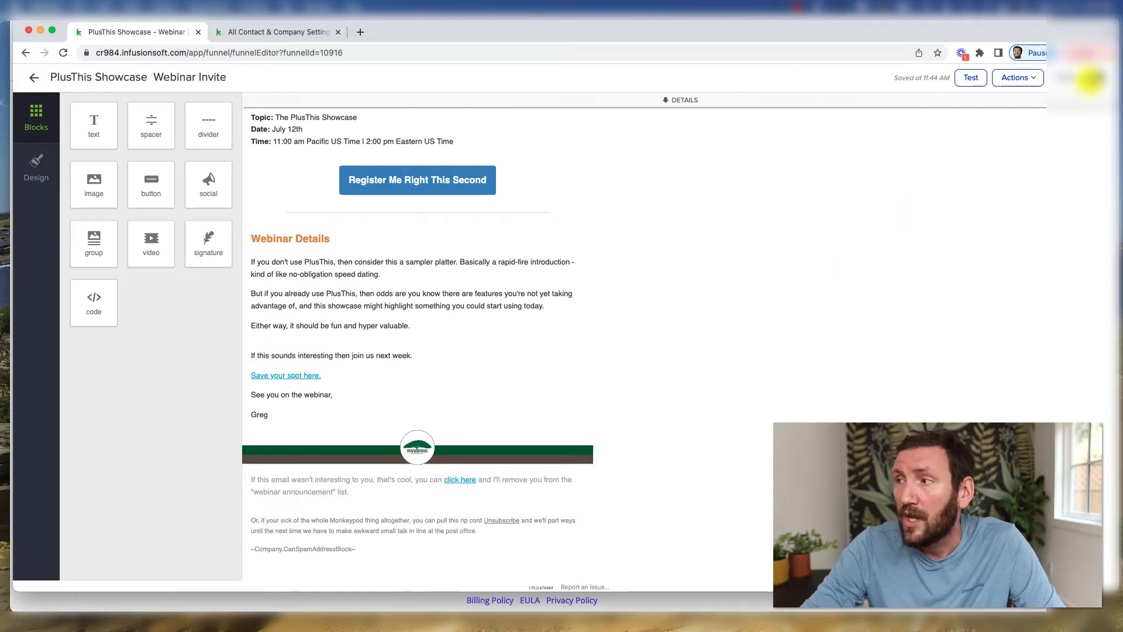
Mark the invite email and its sequence as ready, and return to the campaign canvas
{"action": "left_click", "coordinate": [34, 79]}
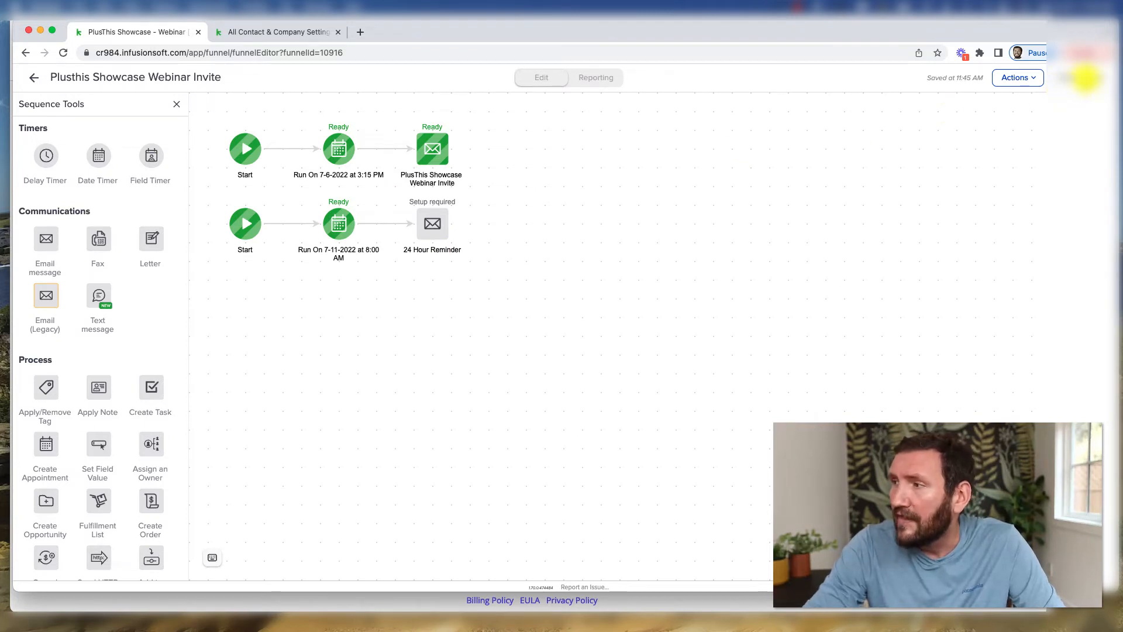
{"action": "left_click", "coordinate": [34, 78]}
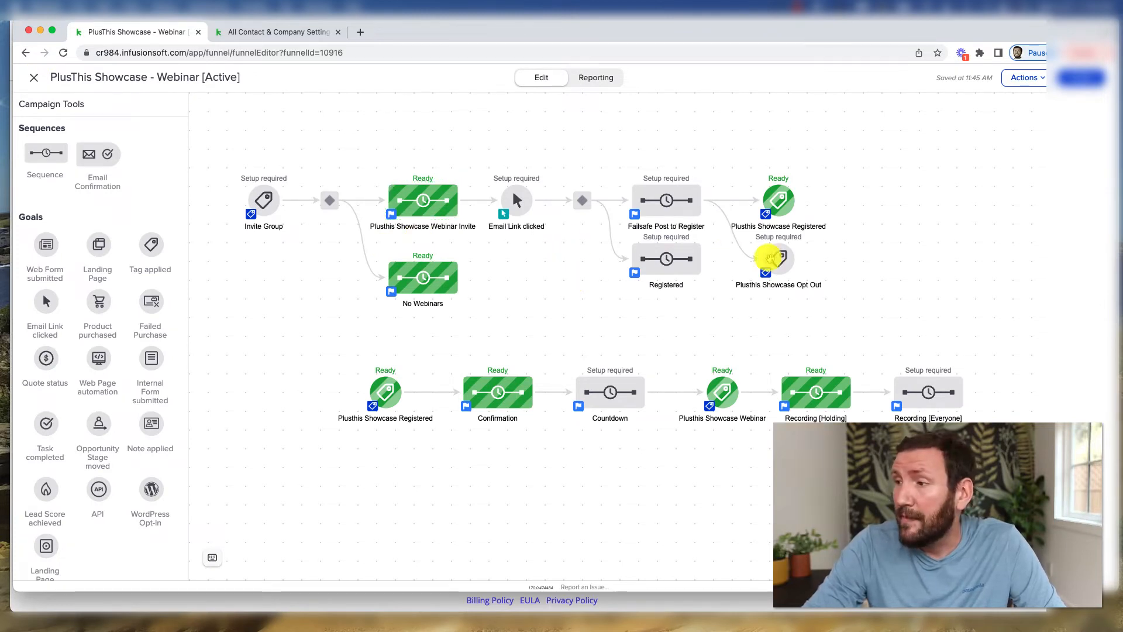
Save the Plusthis Showcase Opt Out goal with the Admin -> Opted Out and Admin -> Webinars Unsubscribe tags, triggered when any is applied
{"action": "double_click", "coordinate": [781, 261]}
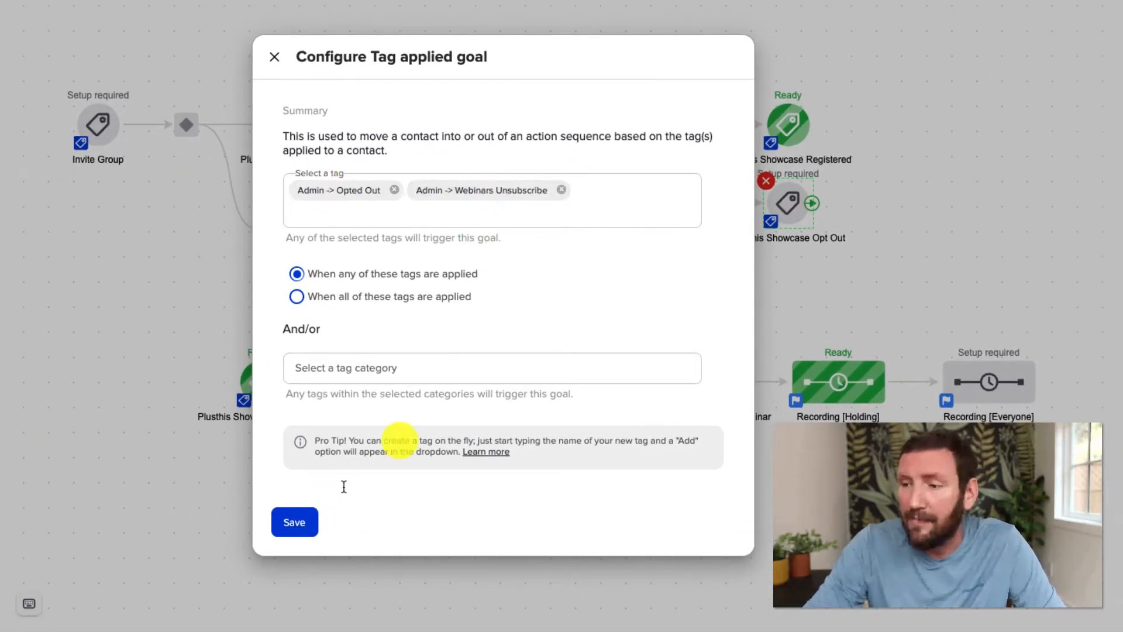
{"action": "left_click", "coordinate": [293, 520]}
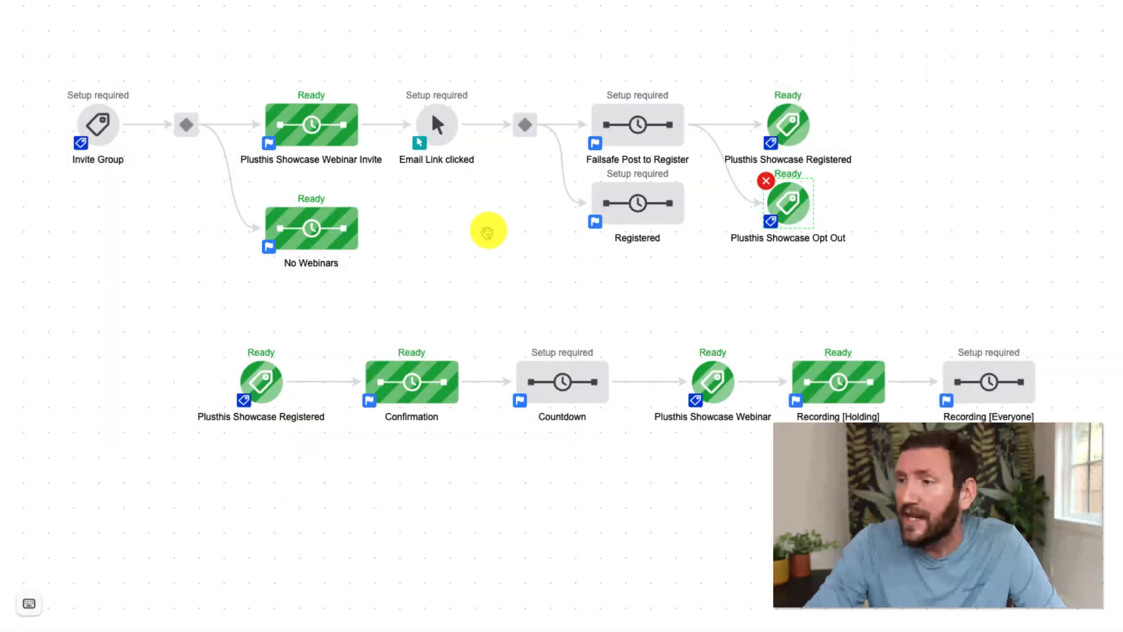
{"action": "left_click_drag", "start_coordinate": [359, 289], "coordinate": [222, 50]}
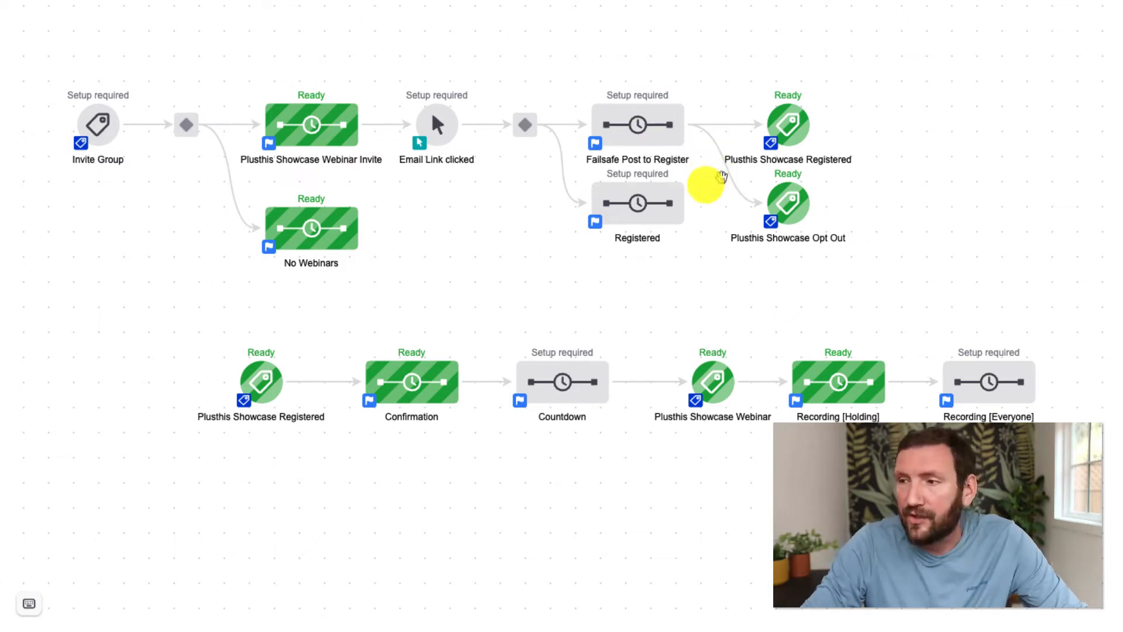
Configure the Email Link clicked goal to trigger on the invite email's "Register Me Right This Second" button and "Save your spot here" link
{"action": "mouse_move", "coordinate": [445, 126]}
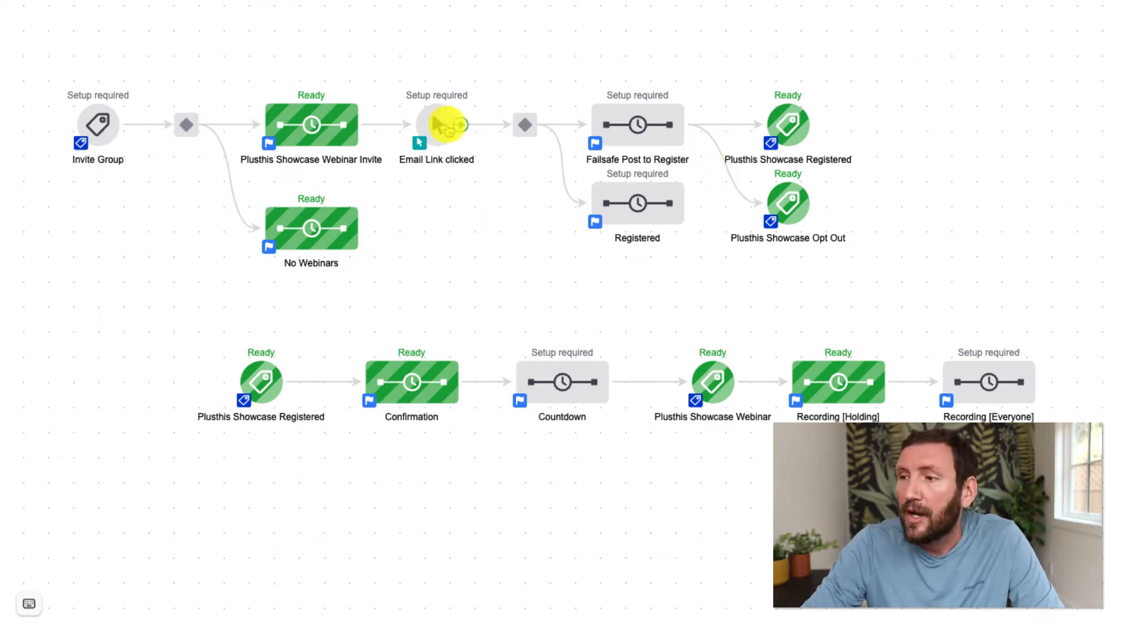
{"action": "left_click", "coordinate": [434, 124]}
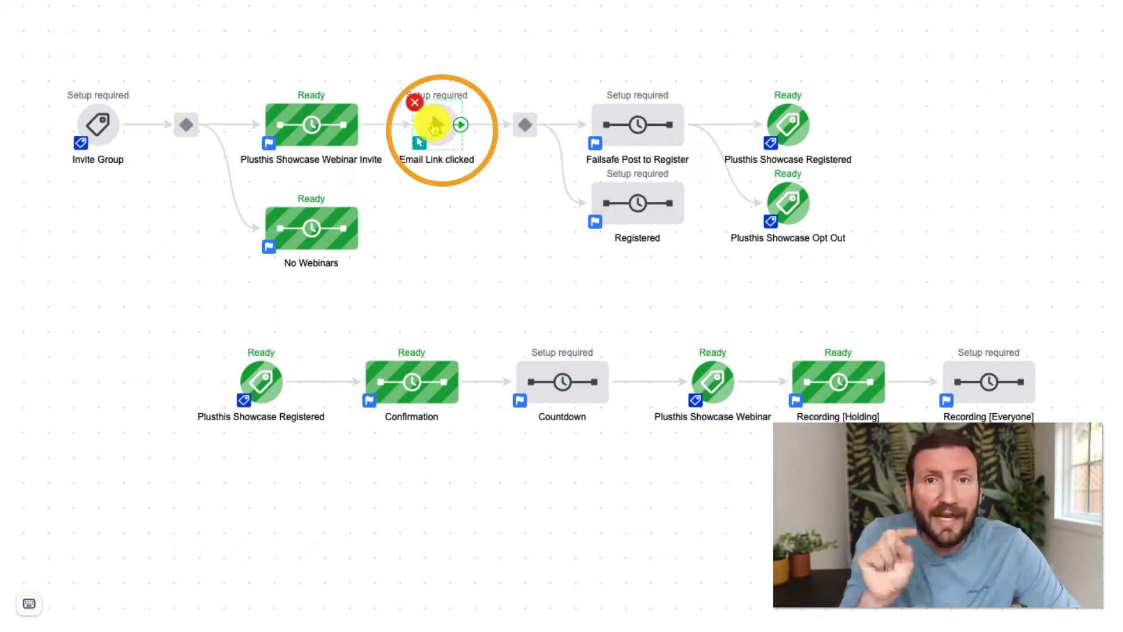
{"action": "double_click", "coordinate": [434, 125]}
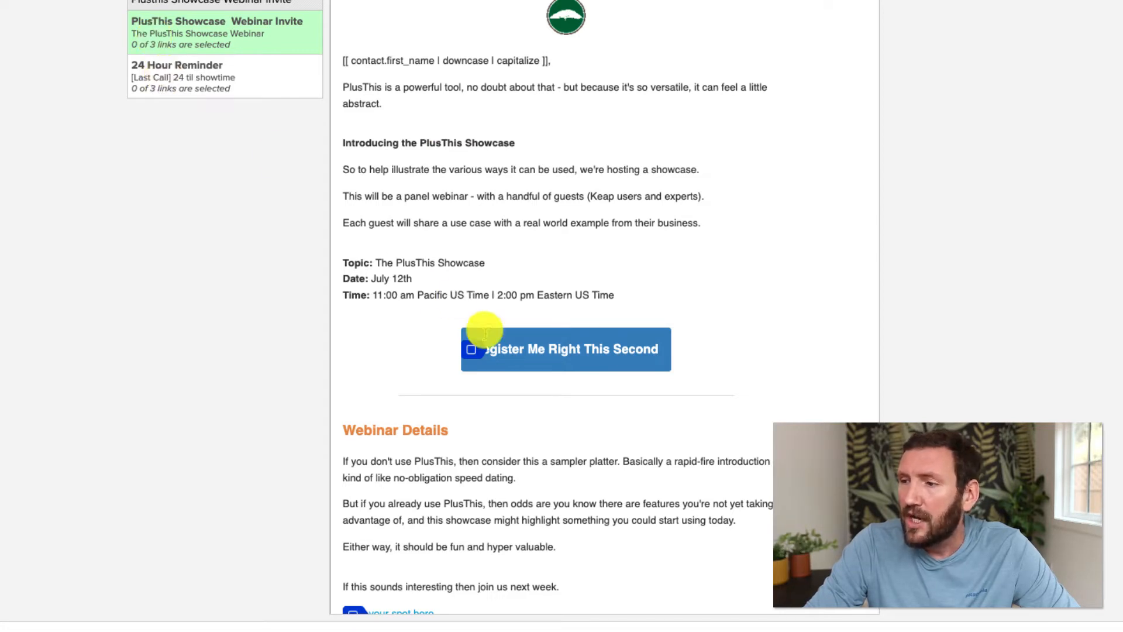
{"action": "left_click", "coordinate": [471, 350]}
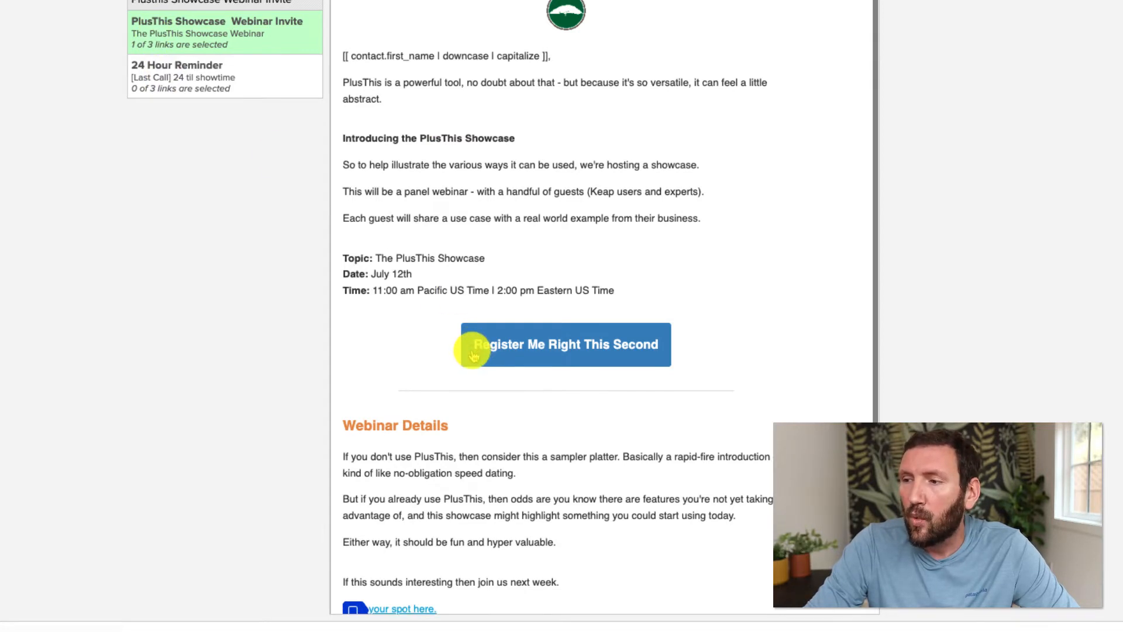
{"action": "scroll", "coordinate": [471, 351], "scroll_direction": "down", "scroll_amount": 1}
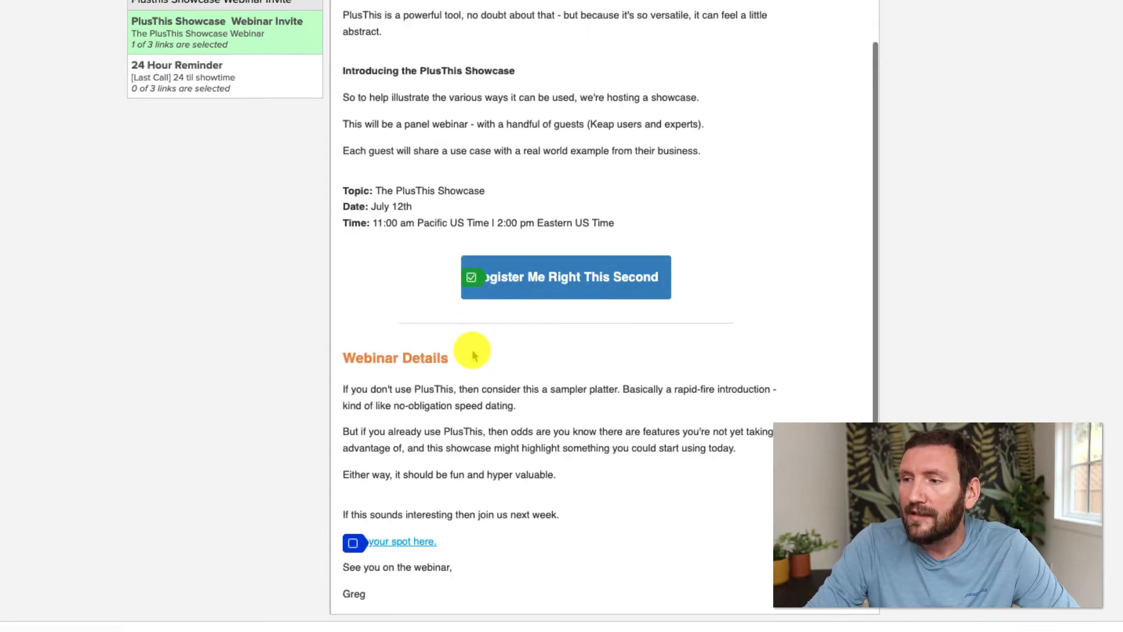
{"action": "left_click", "coordinate": [353, 543]}
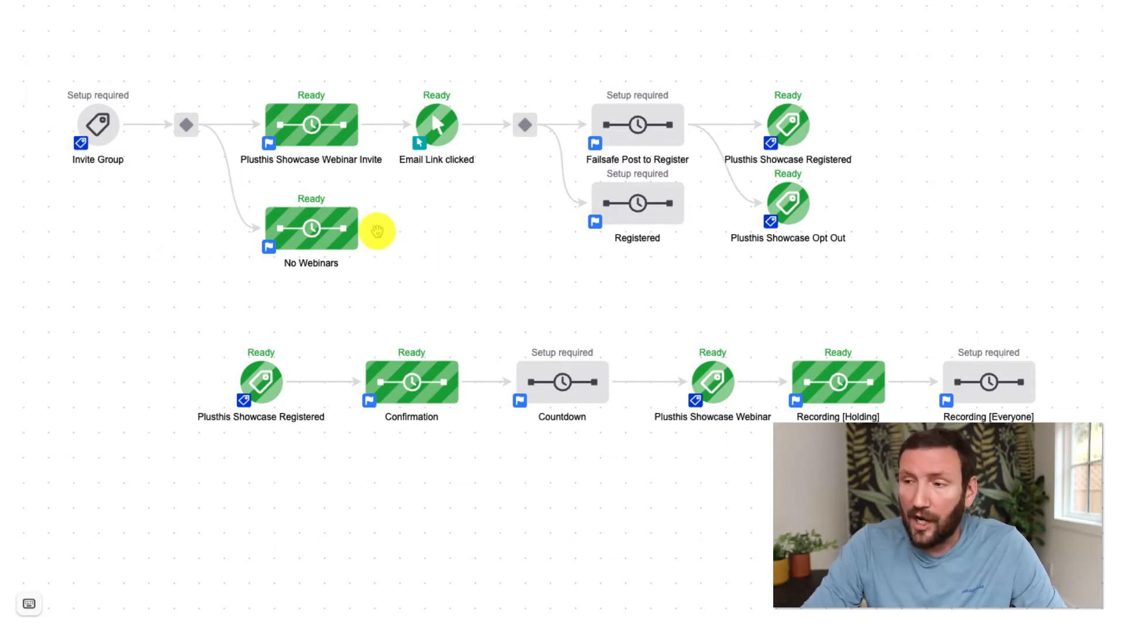
{"action": "left_click_drag", "start_coordinate": [386, 261], "coordinate": [240, 70]}
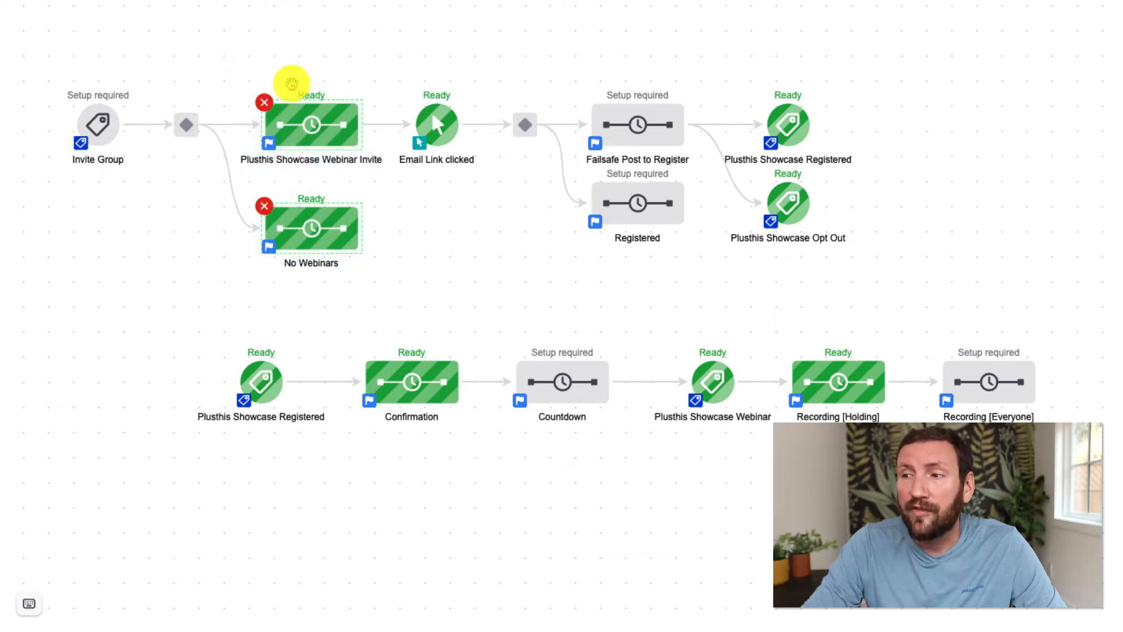
{"action": "left_click", "coordinate": [312, 51]}
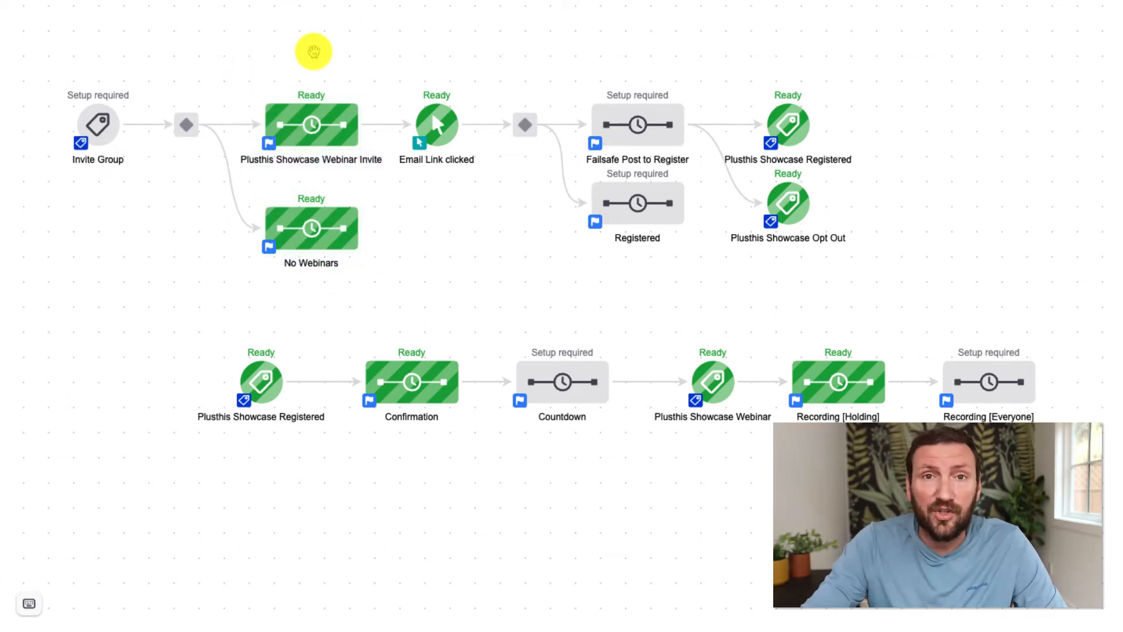
{"action": "left_click_drag", "start_coordinate": [549, 65], "coordinate": [712, 266]}
{"action": "left_click", "coordinate": [710, 267]}
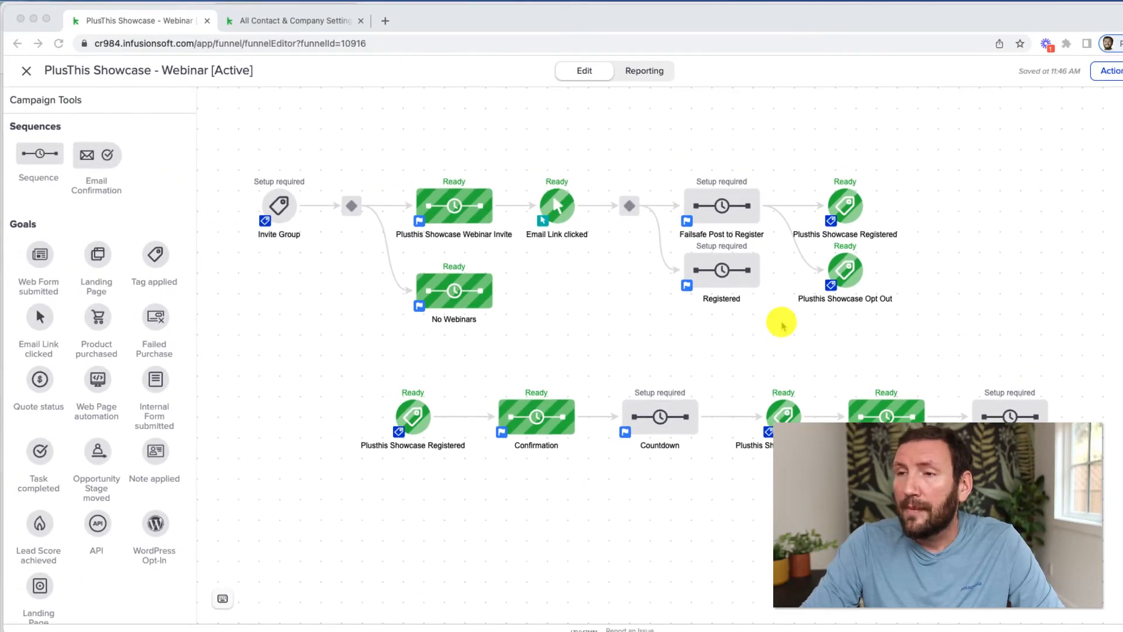
Switch to PlusThis and copy the Plusthis Showcase Webinar tool's URL to create a registrant
{"action": "key", "text": "super+Tab"}
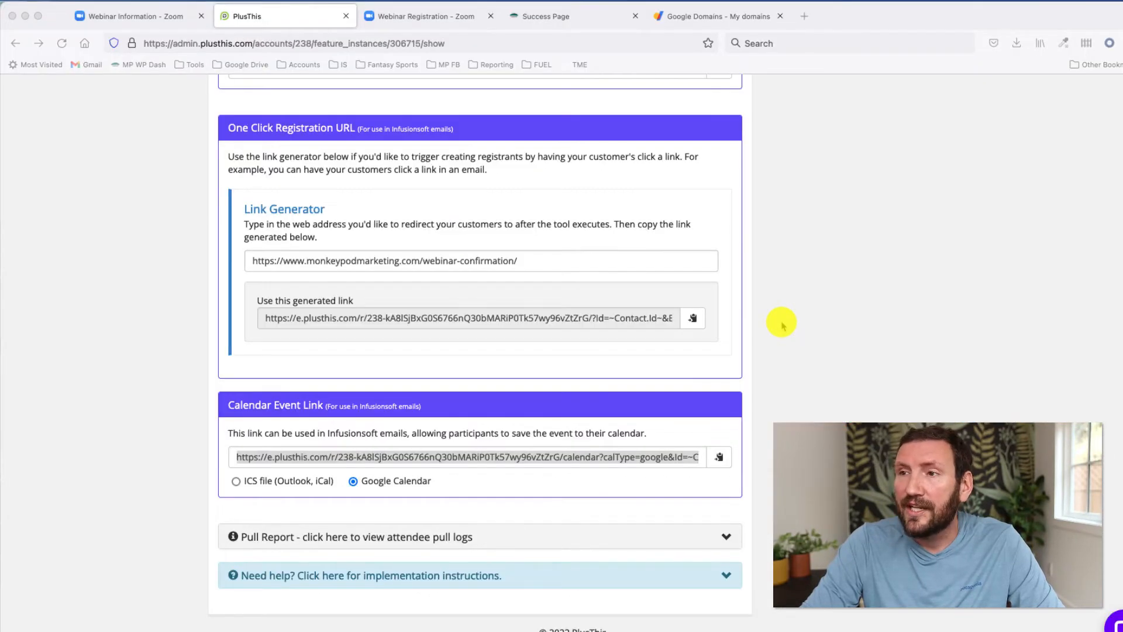
{"action": "scroll", "coordinate": [673, 317], "scroll_direction": "up", "scroll_amount": 5}
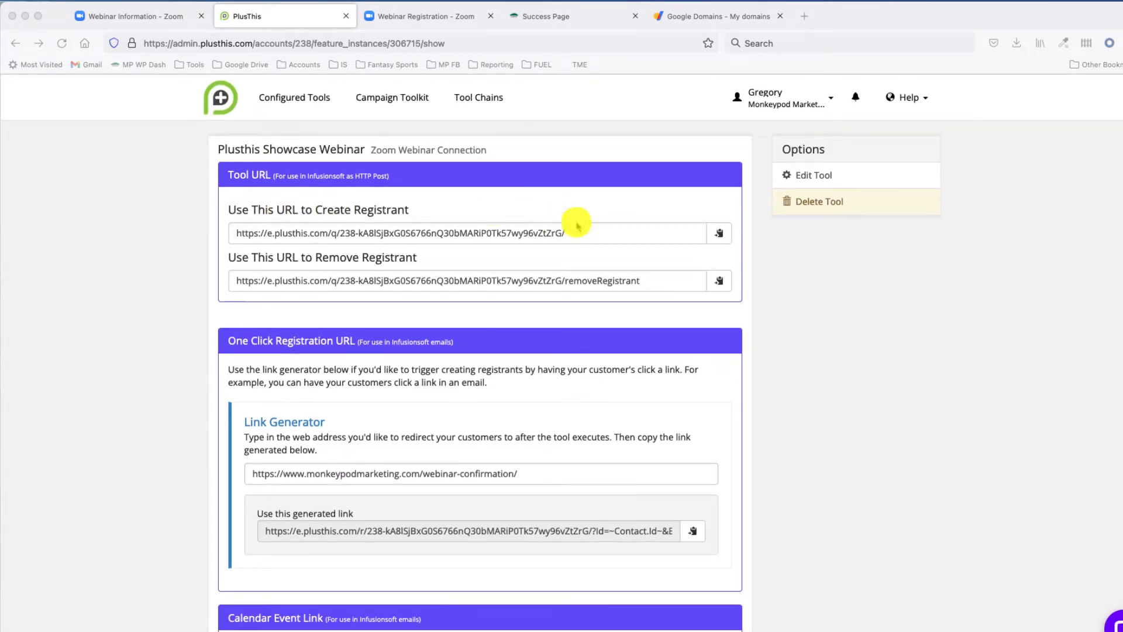
{"action": "left_click", "coordinate": [719, 233]}
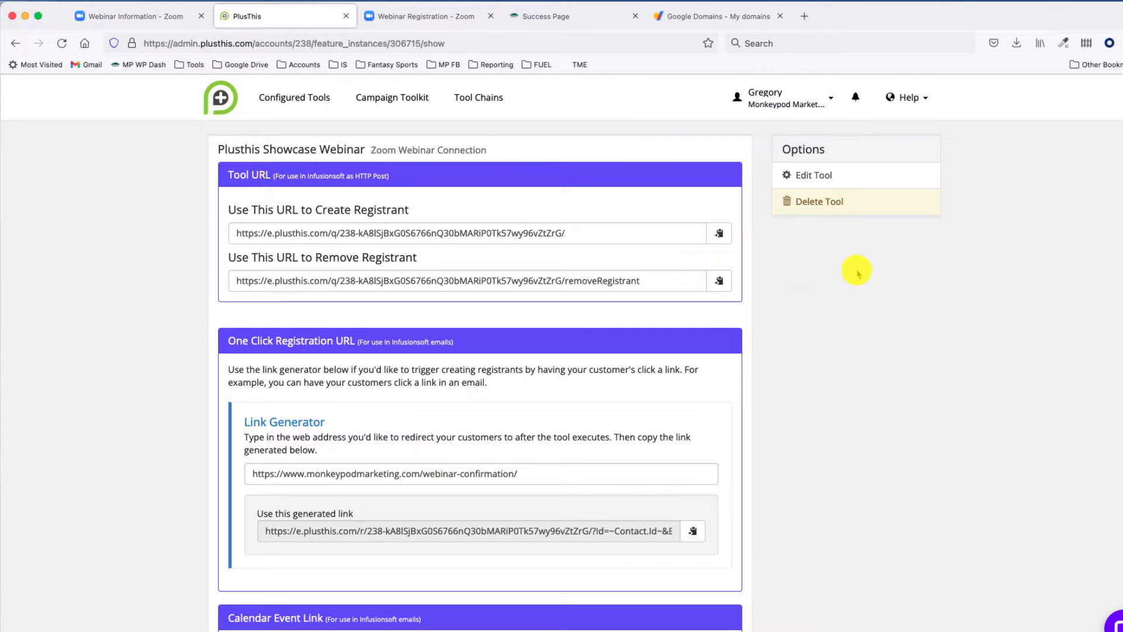
{"action": "left_click", "coordinate": [719, 233]}
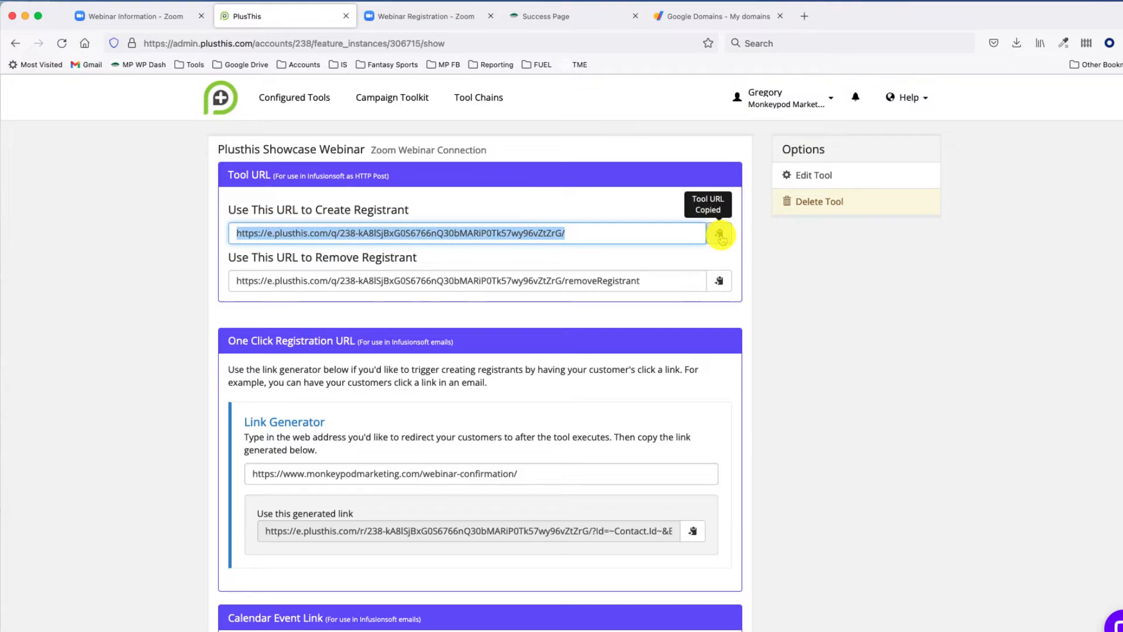
Back in the campaign, set the Failsafe Post to Register decision rule to tags doesn't contain Webinars -> PlusThis Showcase [Registered]
{"action": "key", "text": "super+Tab"}
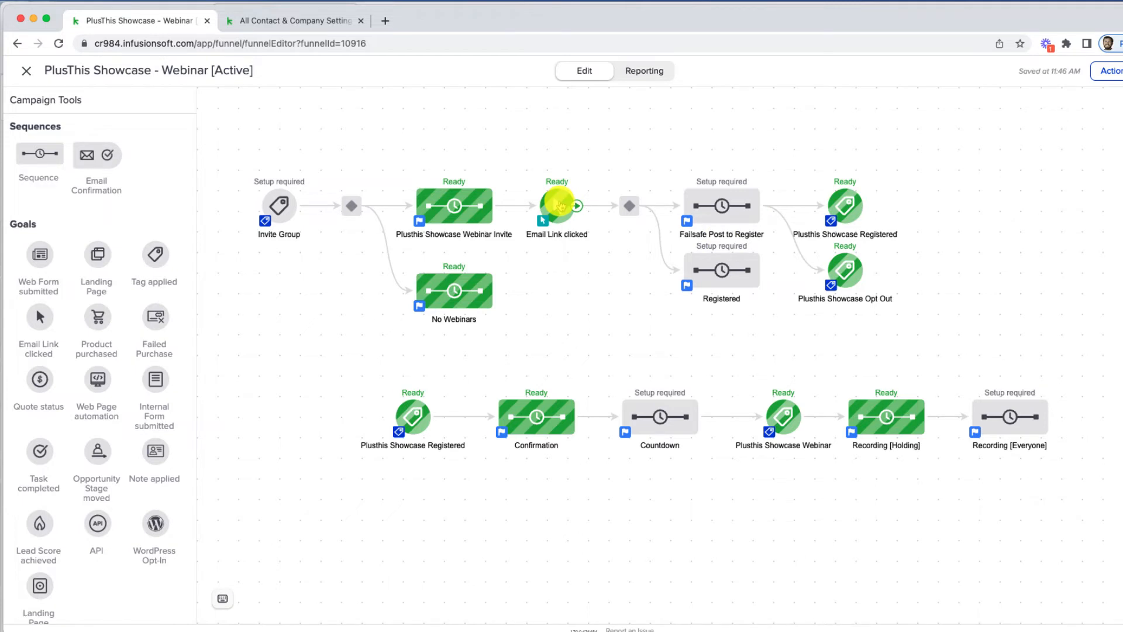
{"action": "double_click", "coordinate": [630, 205]}
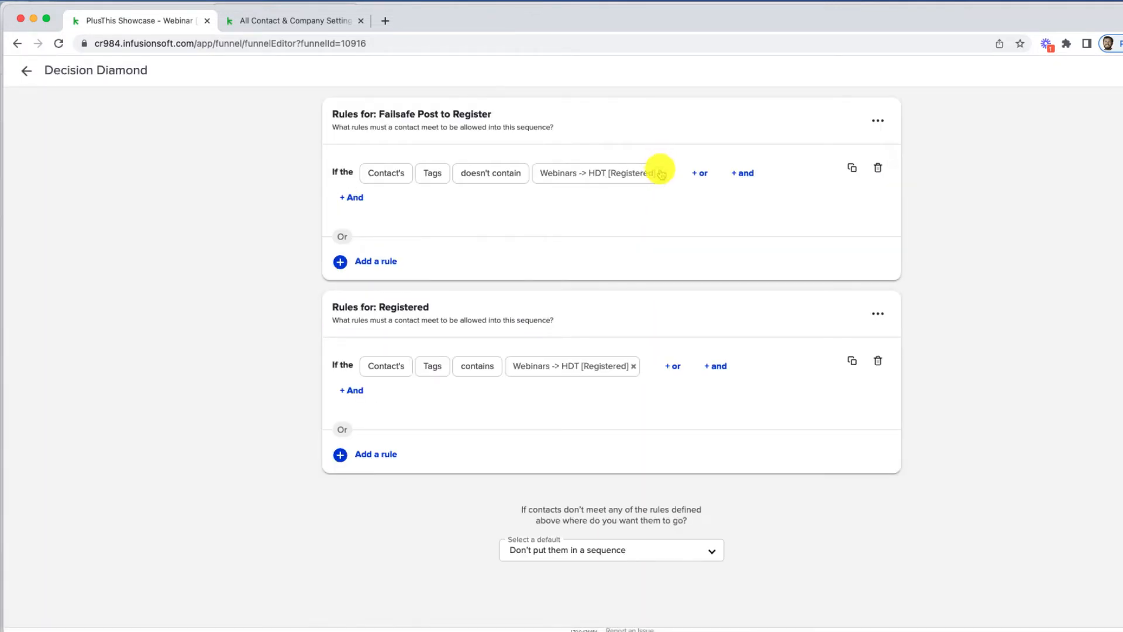
{"action": "left_click", "coordinate": [661, 174]}
{"action": "left_click", "coordinate": [562, 174]}
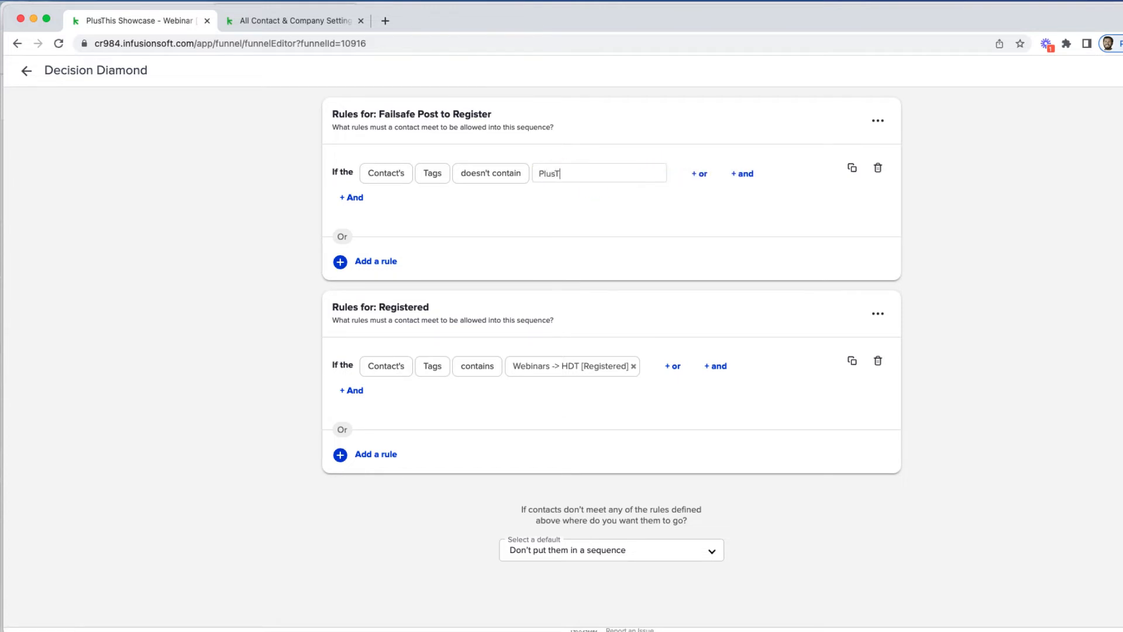
{"action": "type", "text": "PlusThis"}
{"action": "scroll", "coordinate": [585, 234], "scroll_direction": "down", "scroll_amount": 3}
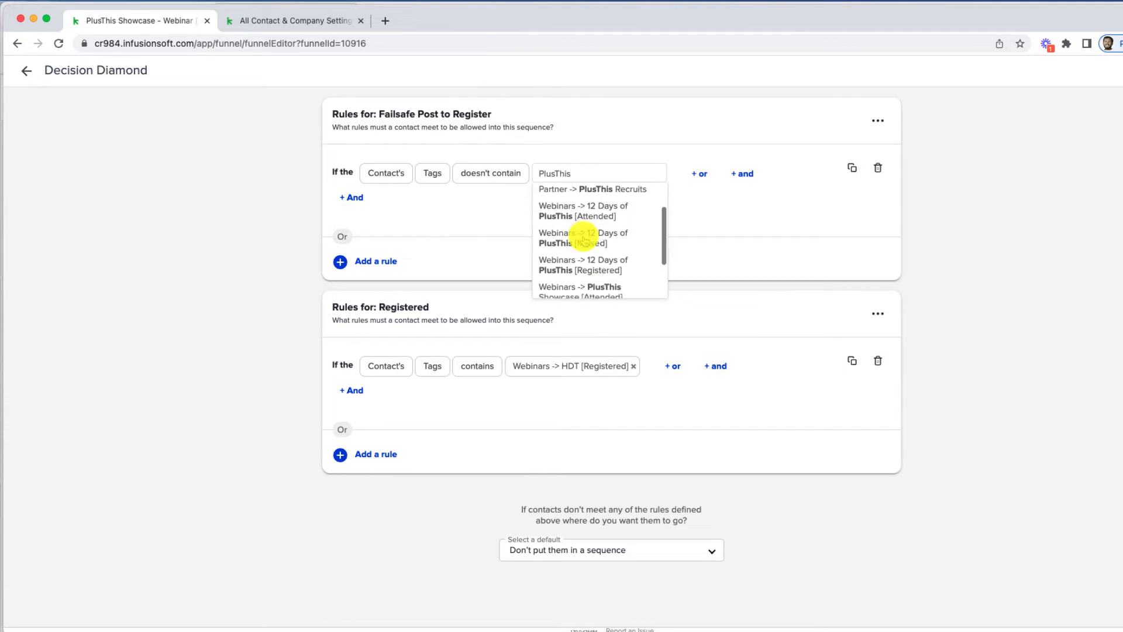
{"action": "scroll", "coordinate": [588, 274], "scroll_direction": "down", "scroll_amount": 2}
{"action": "left_click", "coordinate": [590, 283]}
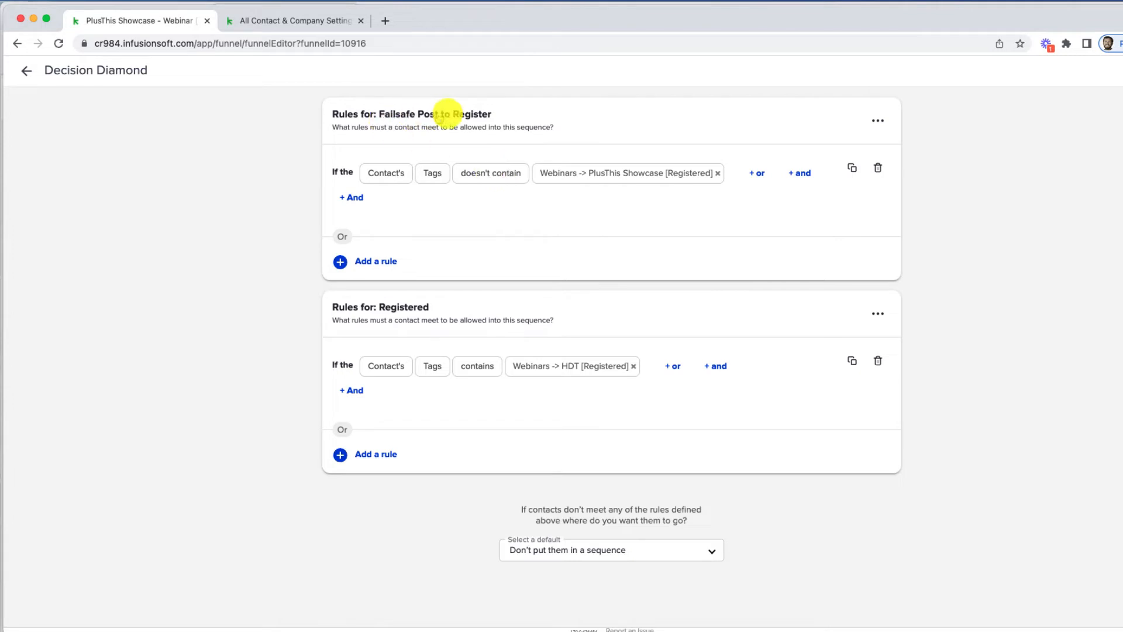
Set the Registered decision rule's tag to Webinars -> PlusThis Showcase [Registered], and return to the campaign canvas
{"action": "left_click", "coordinate": [570, 367]}
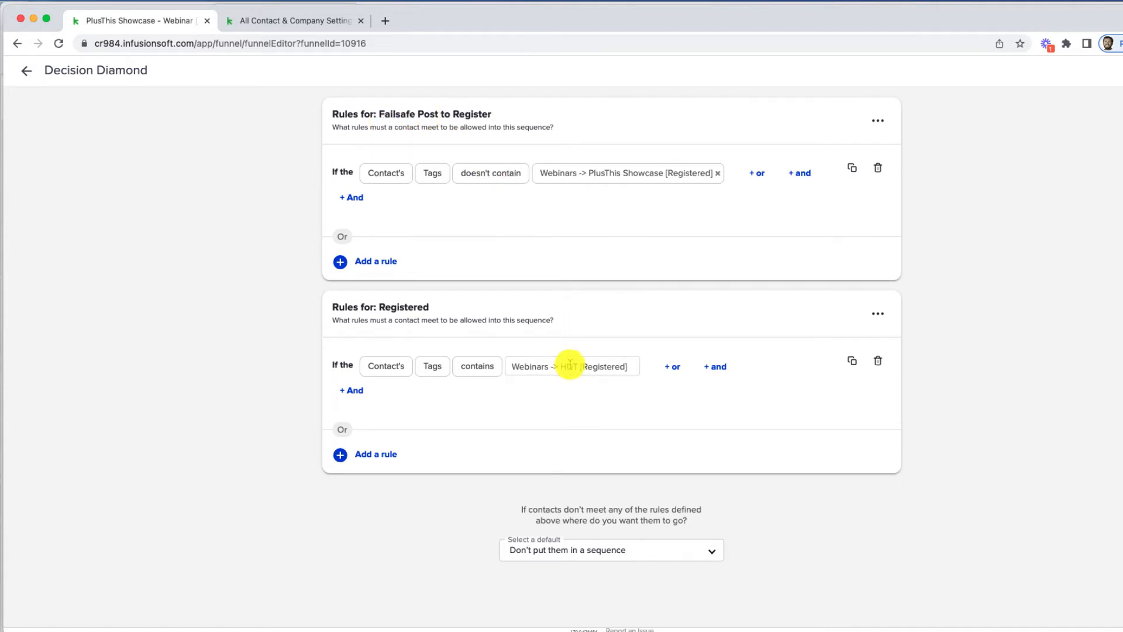
{"action": "key", "text": "super+a"}
{"action": "key", "text": "BackSpace"}
{"action": "left_click", "coordinate": [534, 374]}
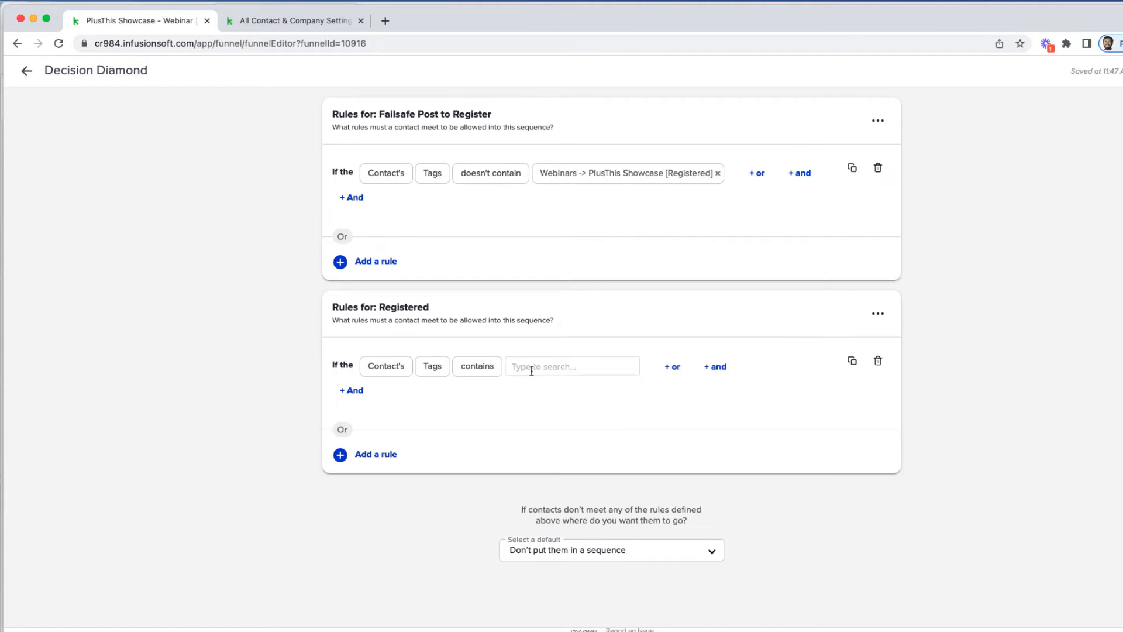
{"action": "type", "text": "PlusThis"}
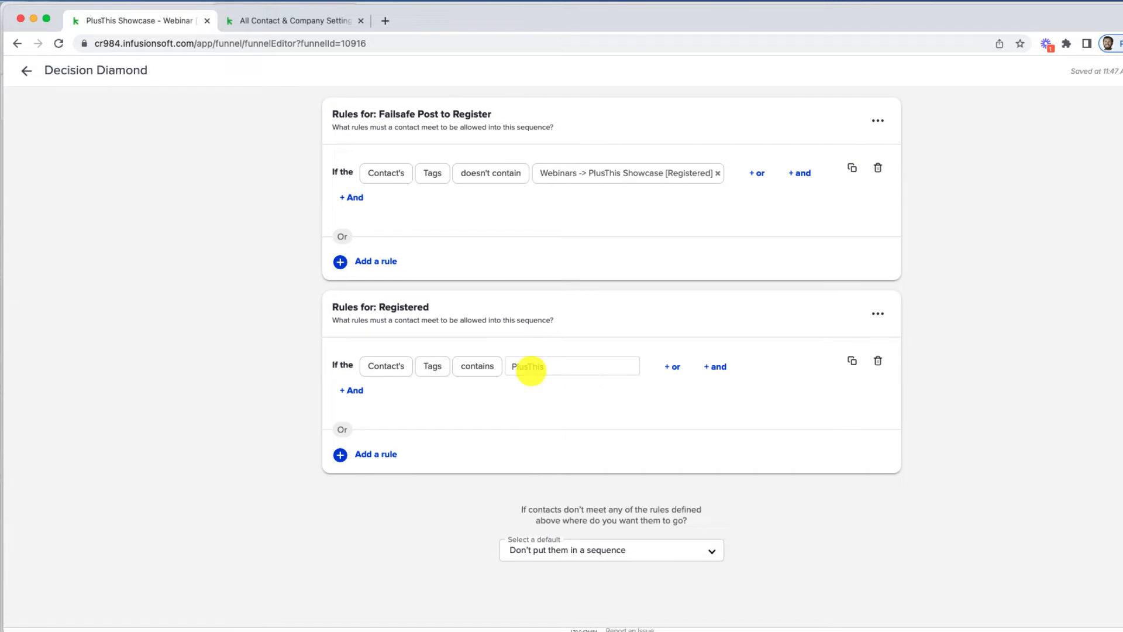
{"action": "scroll", "coordinate": [559, 418], "scroll_direction": "down", "scroll_amount": 5}
{"action": "left_click", "coordinate": [572, 475]}
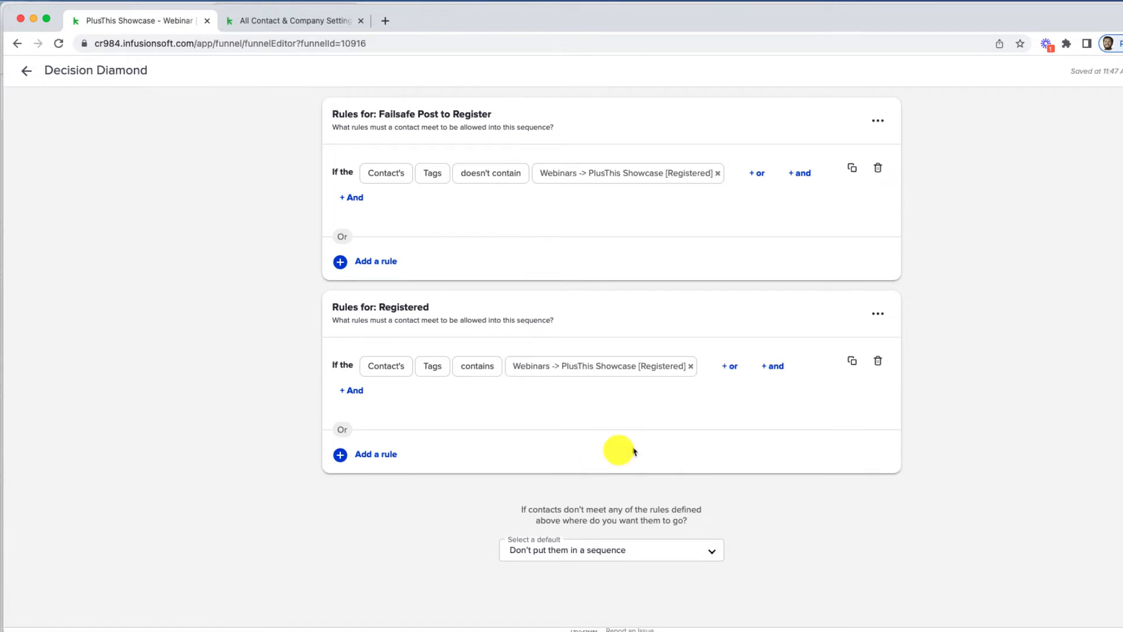
{"action": "left_click", "coordinate": [27, 70]}
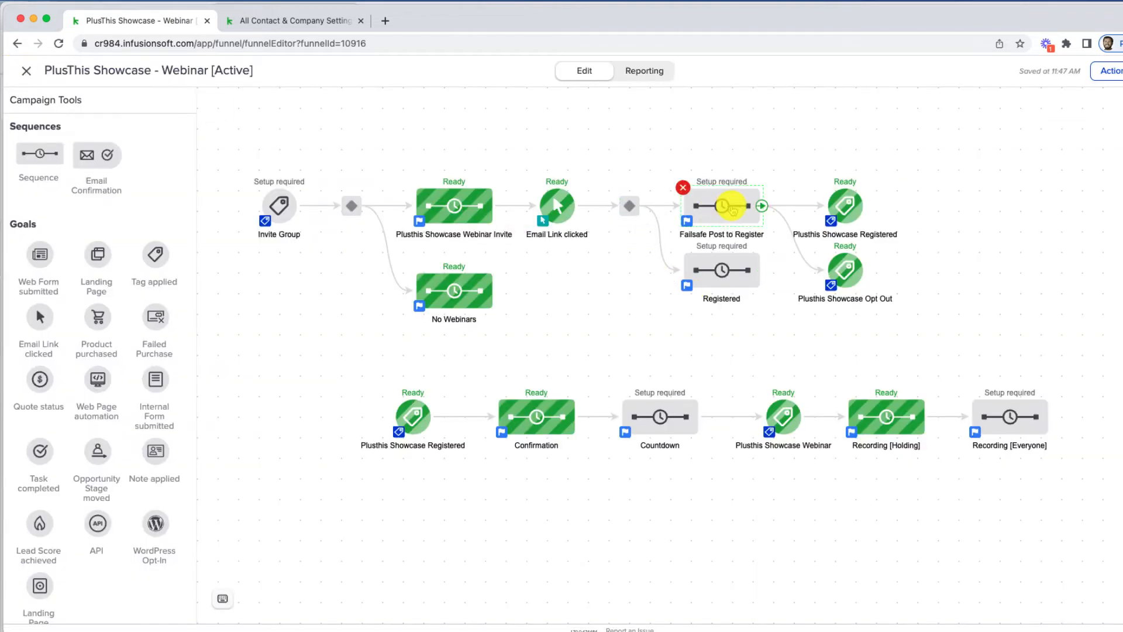
Save the Registered sequence's delay timer and make its Remove from Sequence element ready, then return to the campaign canvas
{"action": "double_click", "coordinate": [726, 263]}
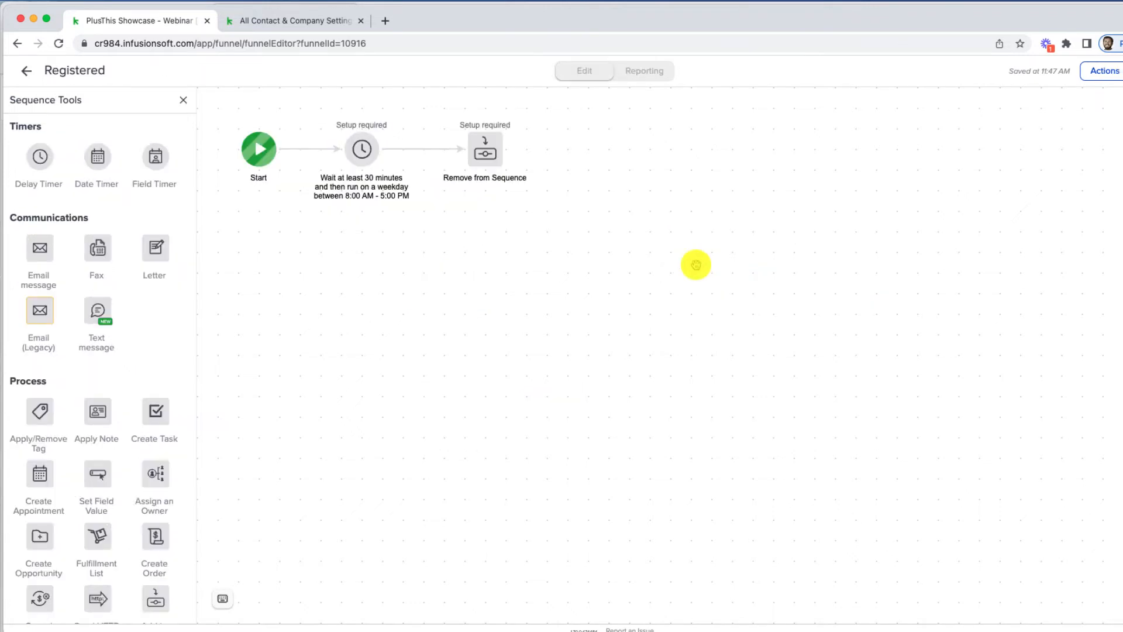
{"action": "double_click", "coordinate": [369, 169]}
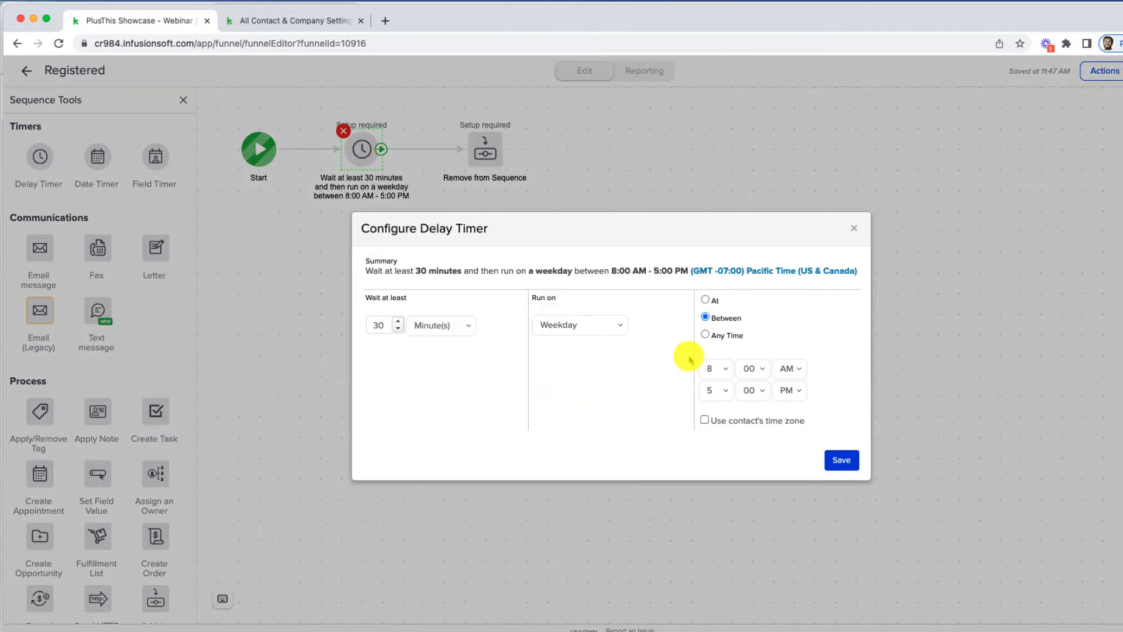
{"action": "left_click", "coordinate": [829, 462]}
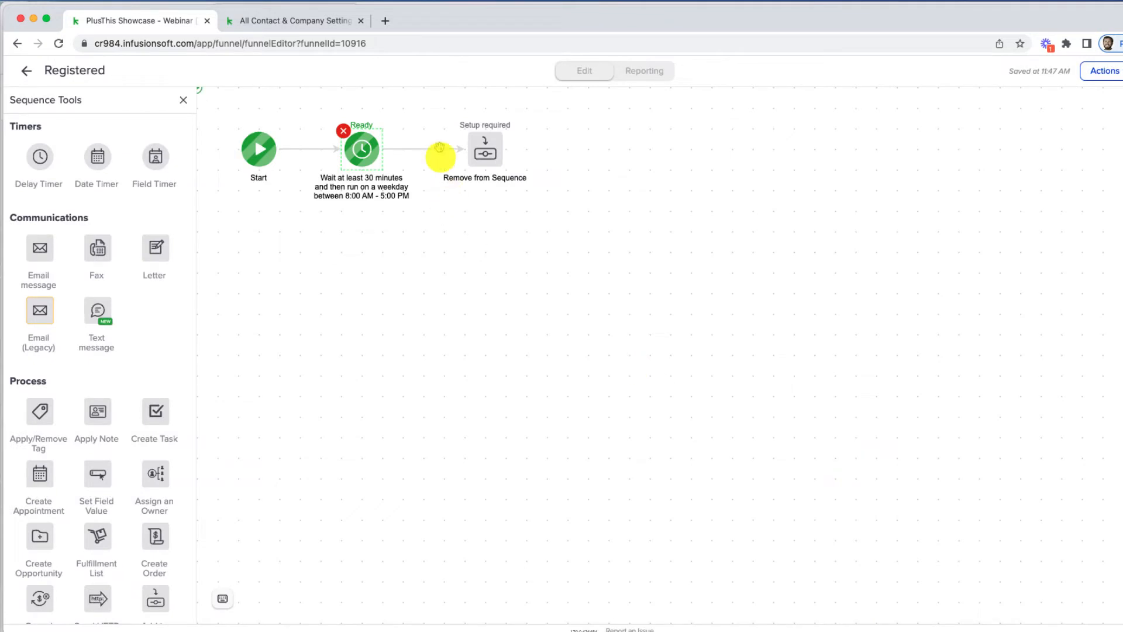
{"action": "double_click", "coordinate": [486, 151]}
{"action": "left_click", "coordinate": [441, 415]}
{"action": "left_click", "coordinate": [441, 415]}
{"action": "left_click", "coordinate": [777, 233]}
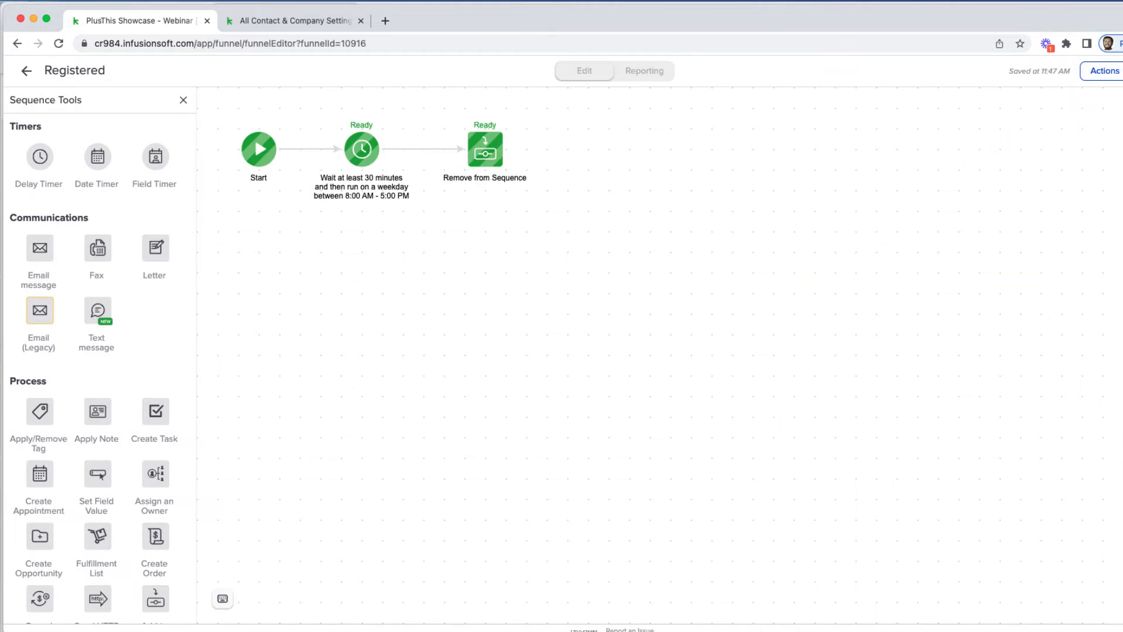
{"action": "left_click", "coordinate": [26, 70]}
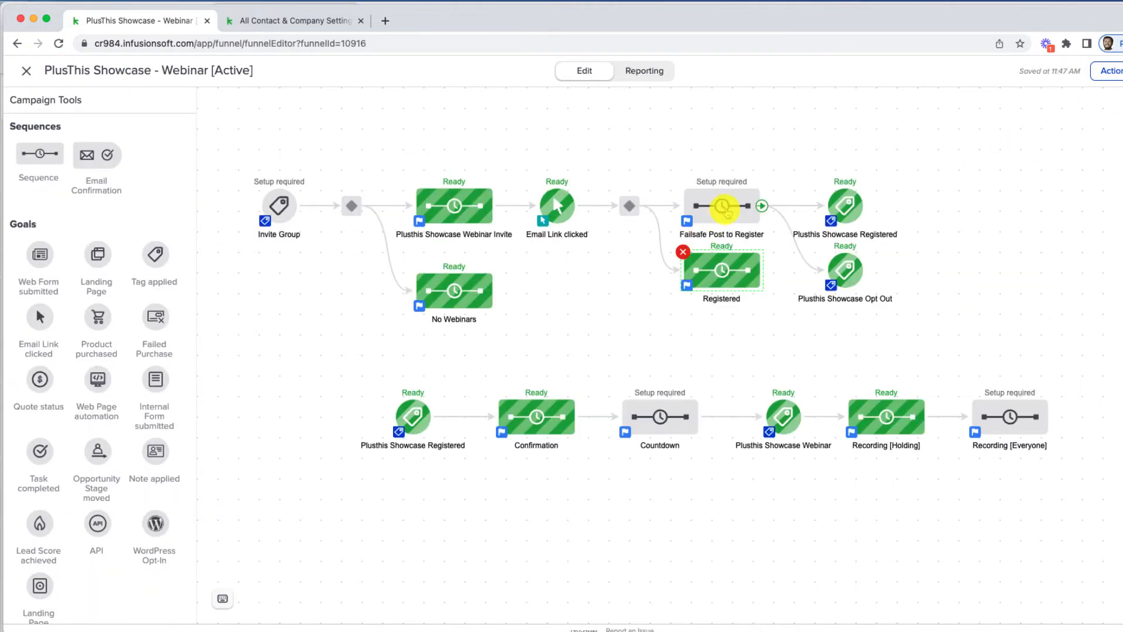
Complete the setup of the Failsafe Post to Register sequence's delay timers and Register HTTP posts, and return to the campaign canvas
{"action": "double_click", "coordinate": [721, 207]}
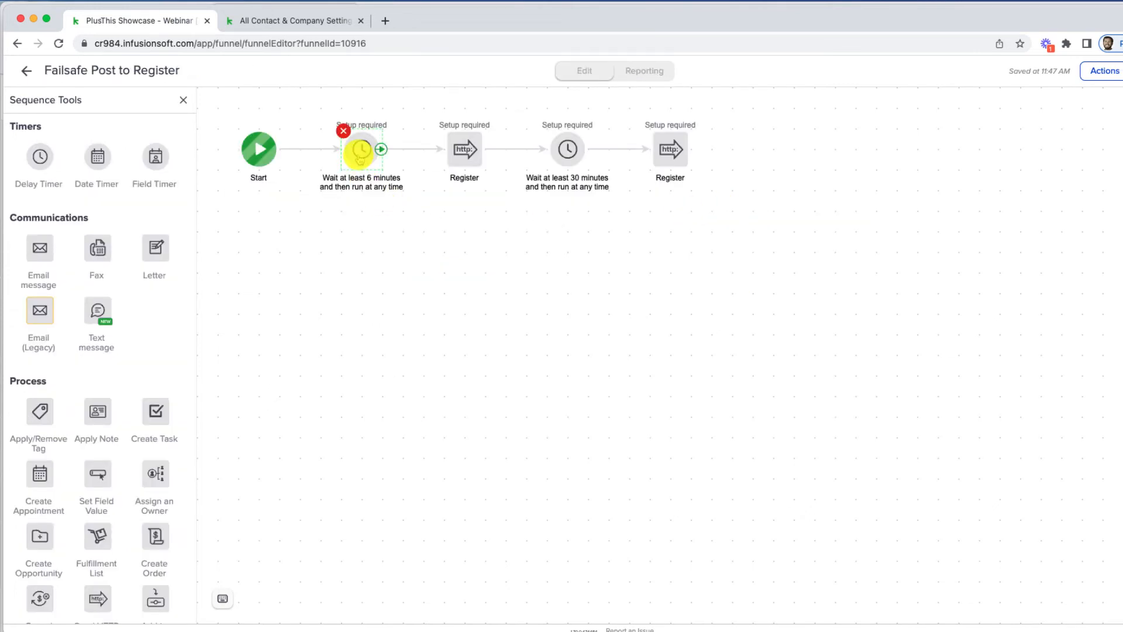
{"action": "left_click", "coordinate": [27, 70]}
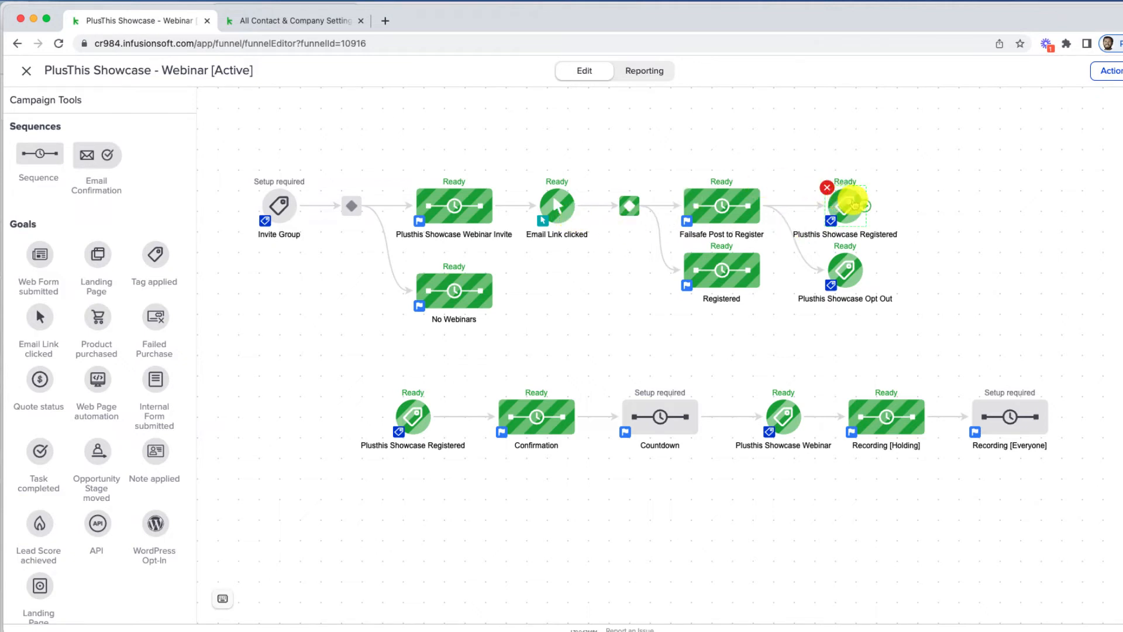
{"action": "left_click_drag", "start_coordinate": [930, 241], "coordinate": [785, 170]}
{"action": "left_click_drag", "start_coordinate": [782, 355], "coordinate": [358, 154]}
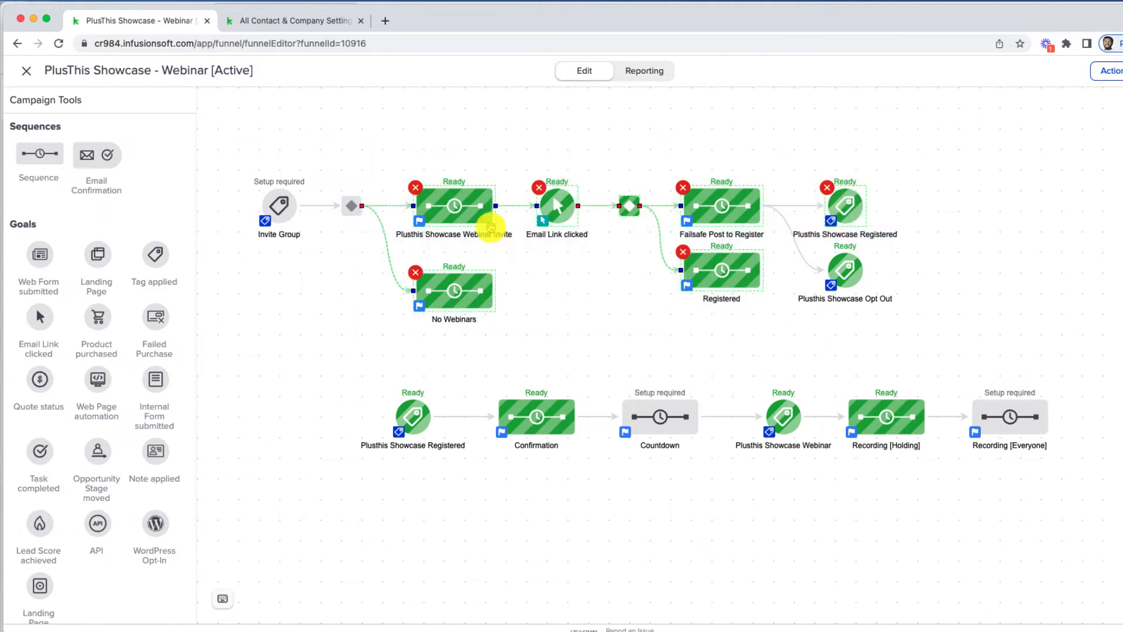
{"action": "left_click", "coordinate": [734, 210]}
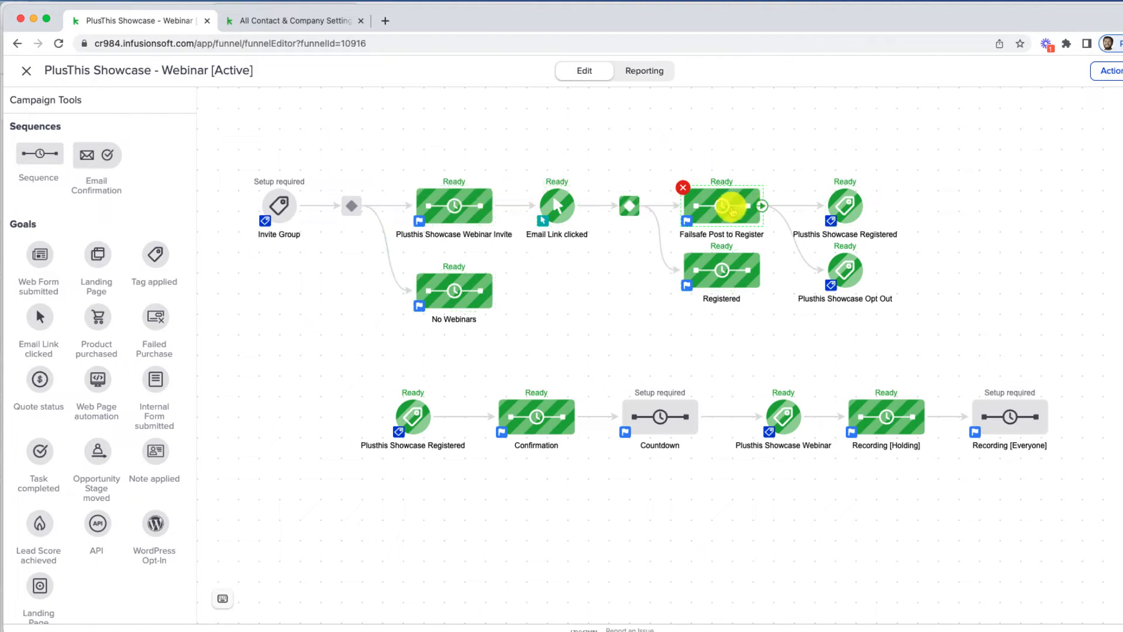
{"action": "left_click", "coordinate": [728, 156]}
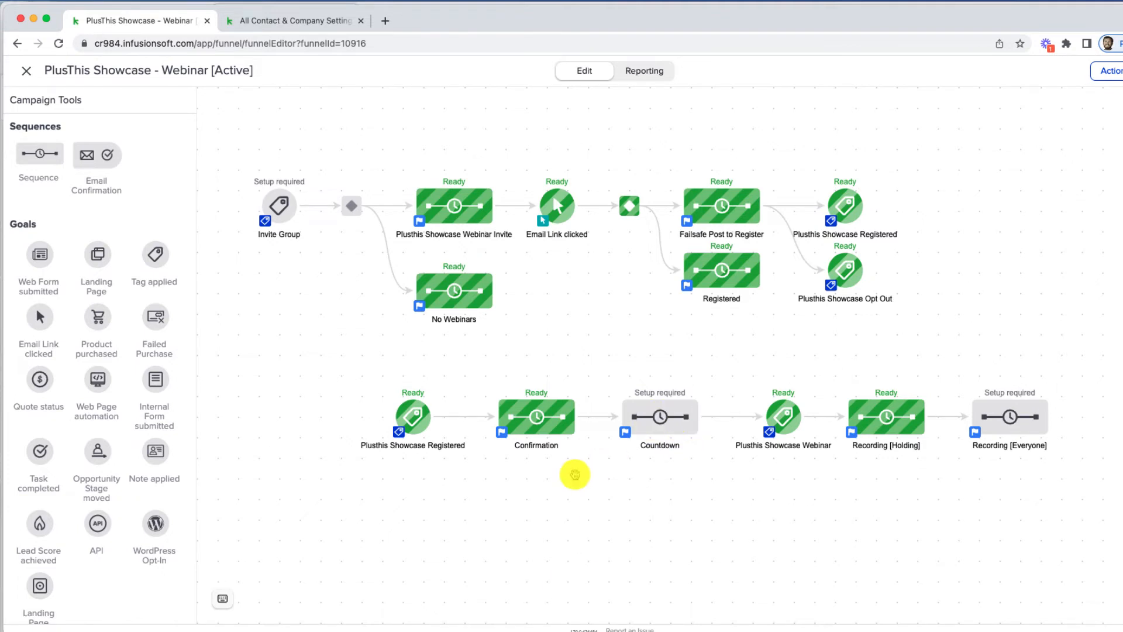
{"action": "left_click_drag", "start_coordinate": [595, 468], "coordinate": [477, 377]}
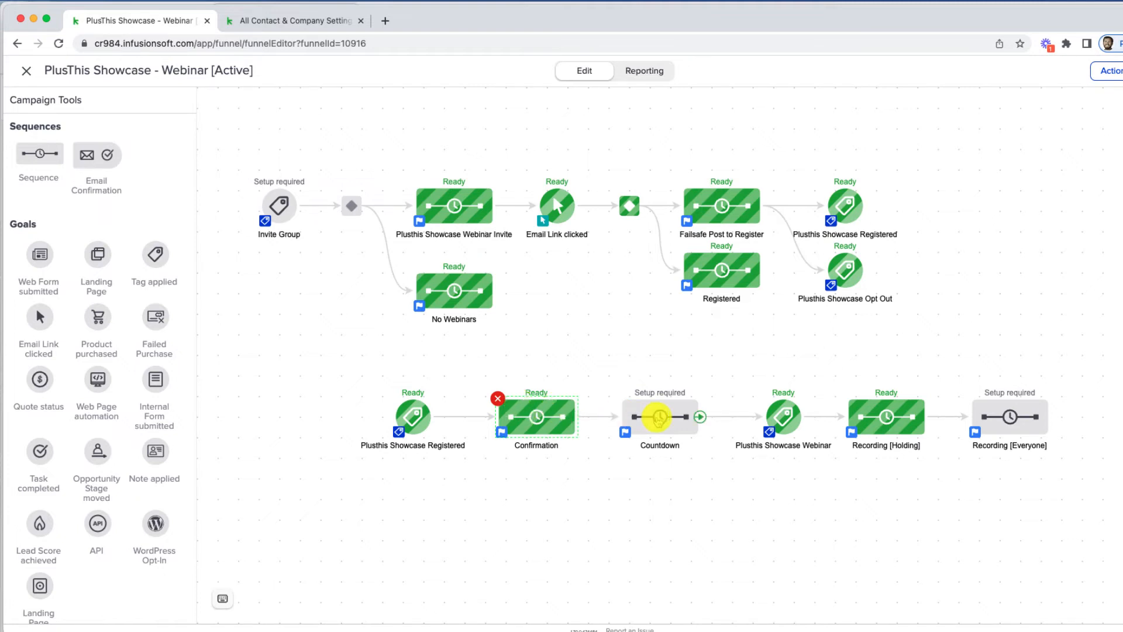
In the Countdown sequence, set the Showtime email's date timer to run on 7-12-2022 at 10:15 PM, and move the email closer to it
{"action": "left_click", "coordinate": [658, 417]}
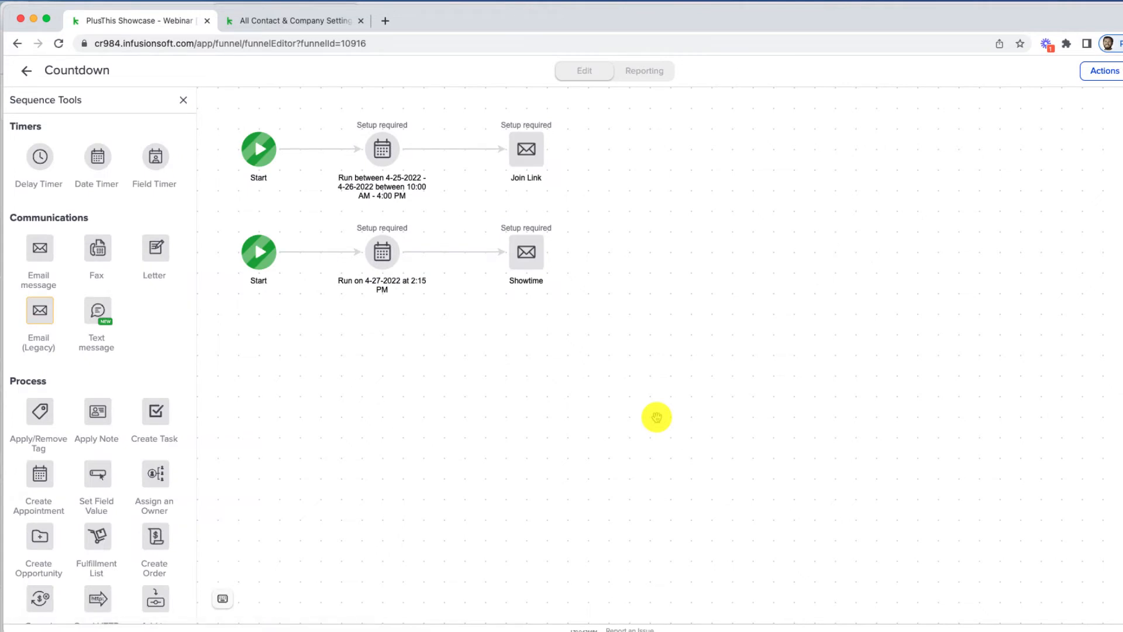
{"action": "double_click", "coordinate": [382, 252]}
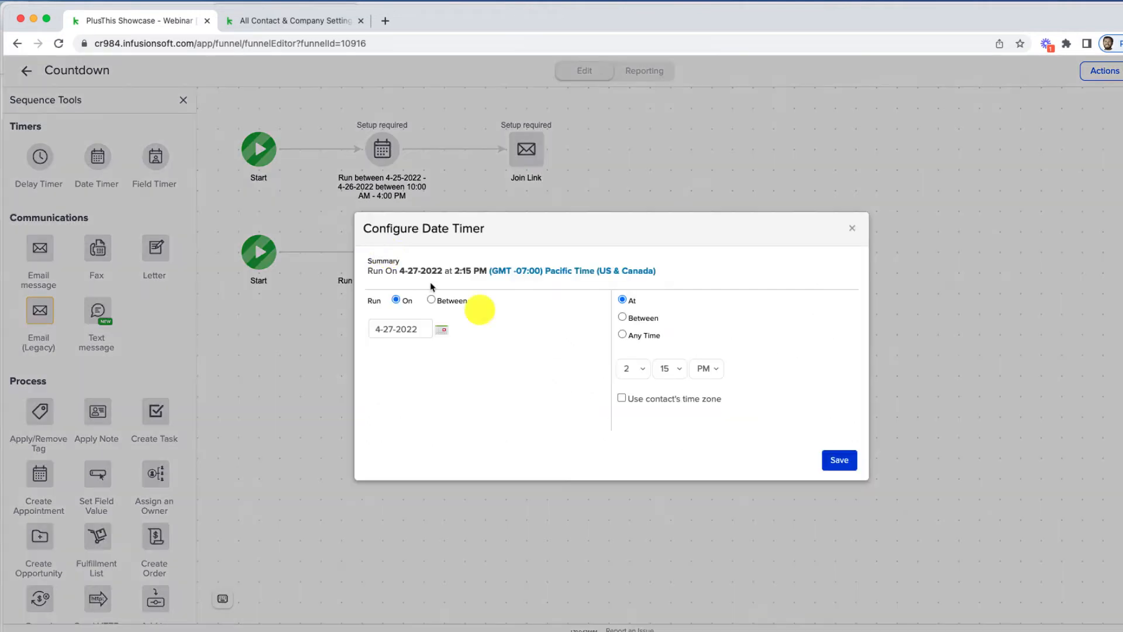
{"action": "left_click", "coordinate": [442, 329]}
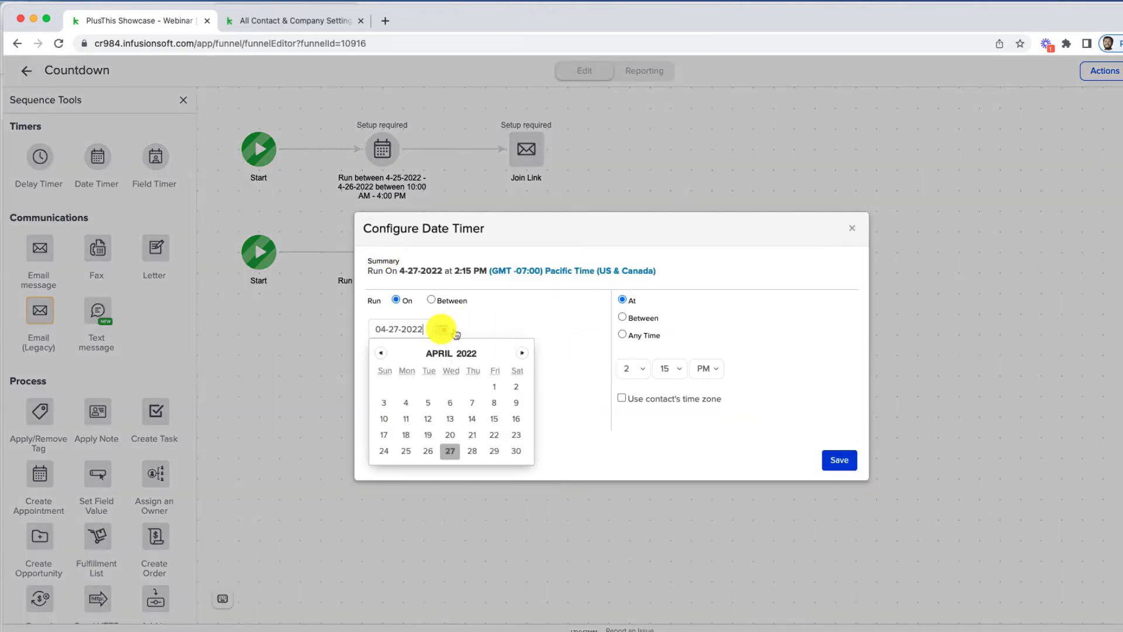
{"action": "left_click", "coordinate": [523, 351]}
{"action": "left_click", "coordinate": [524, 354]}
{"action": "left_click", "coordinate": [522, 353]}
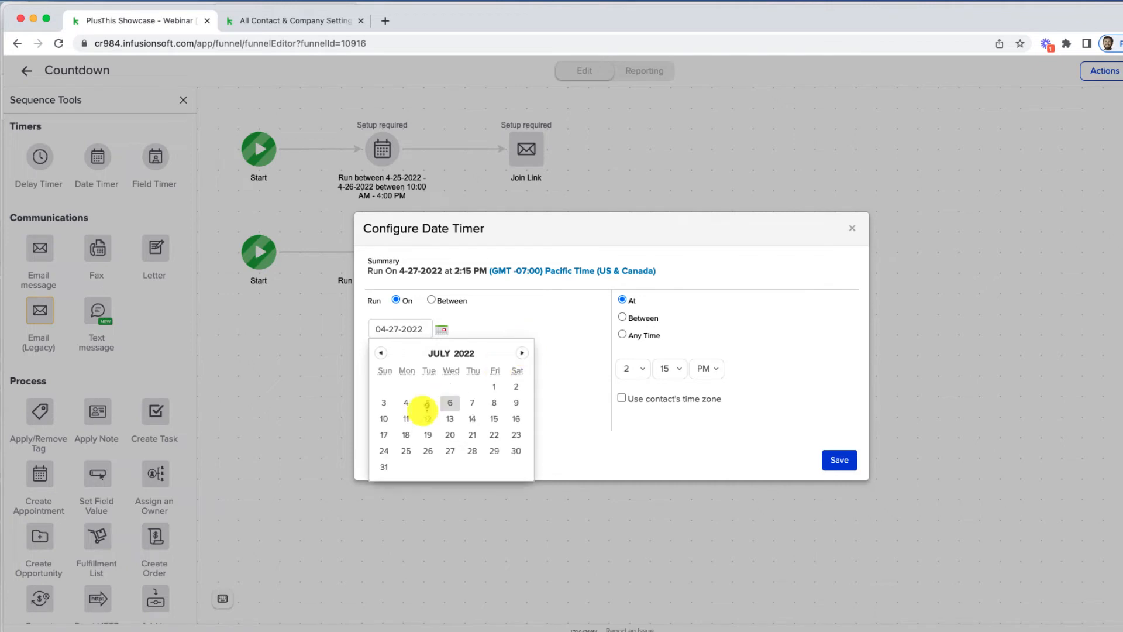
{"action": "left_click", "coordinate": [428, 419]}
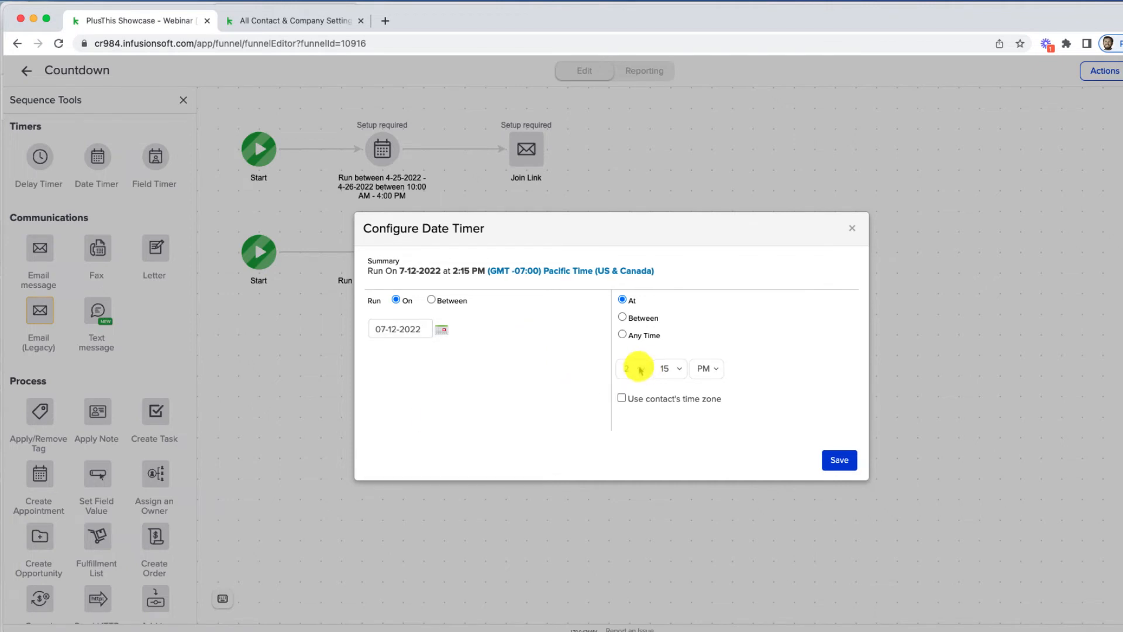
{"action": "left_click", "coordinate": [639, 368]}
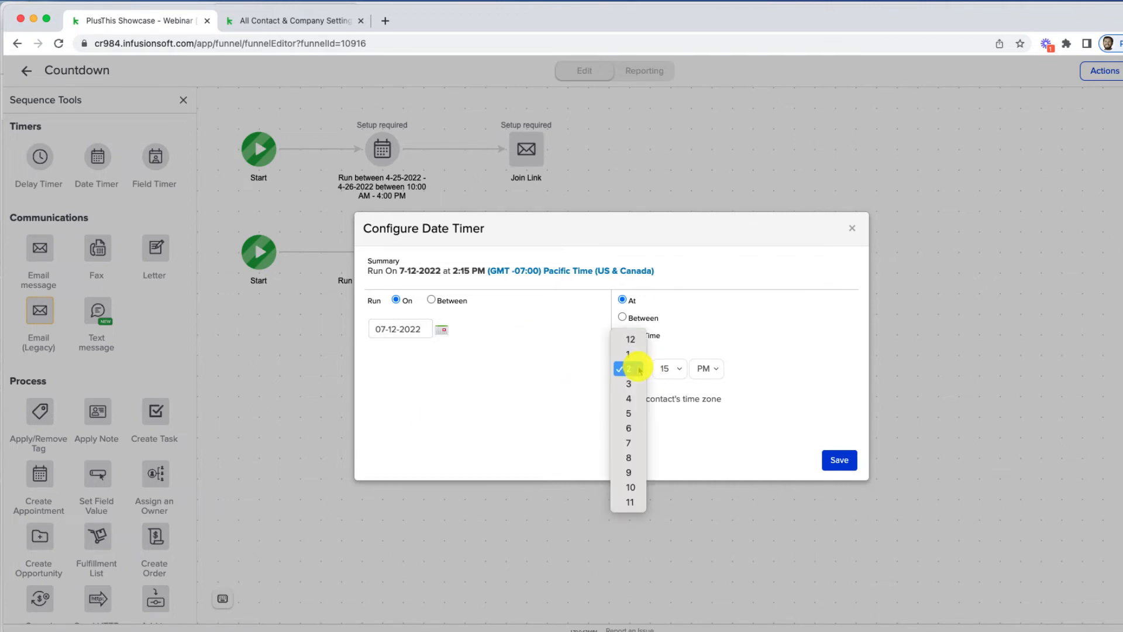
{"action": "left_click", "coordinate": [632, 488]}
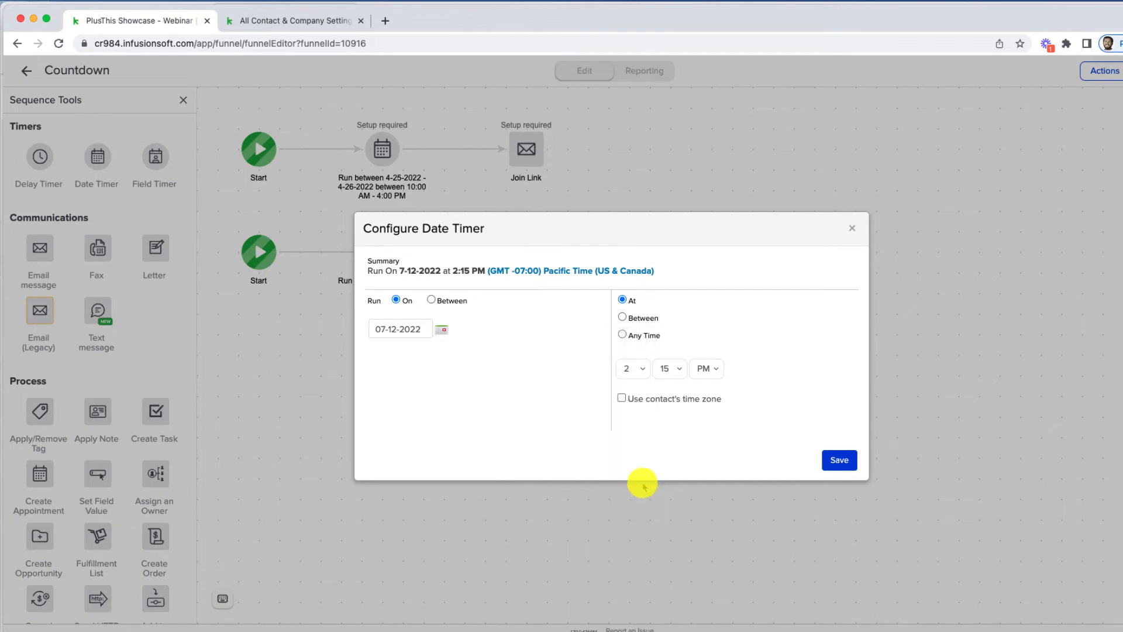
{"action": "left_click", "coordinate": [833, 461]}
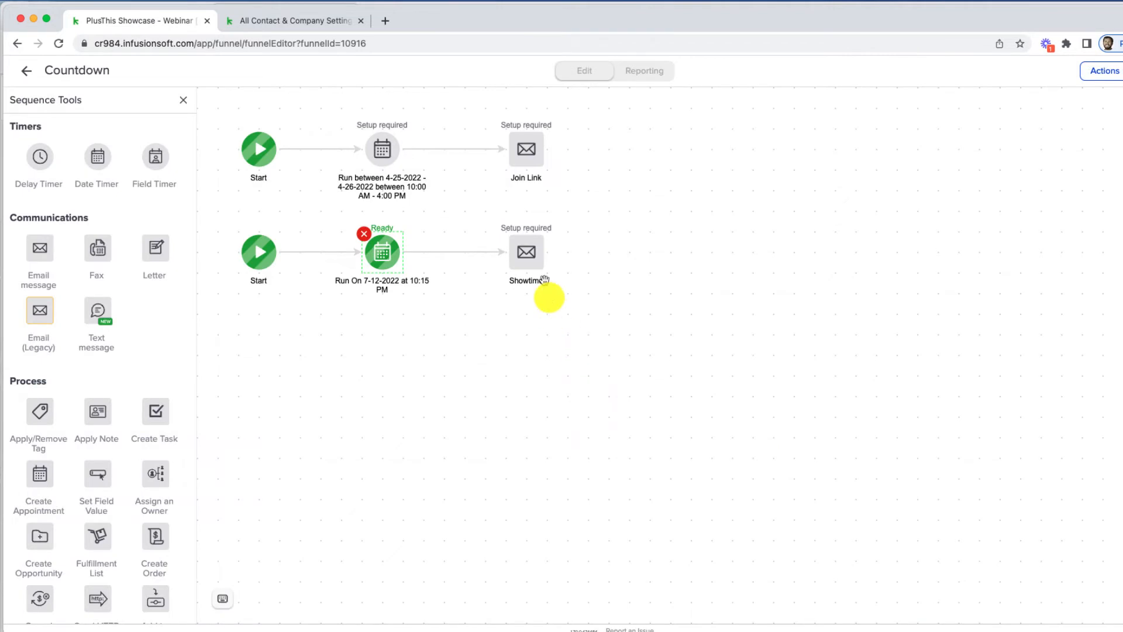
{"action": "left_click_drag", "start_coordinate": [531, 251], "coordinate": [503, 254]}
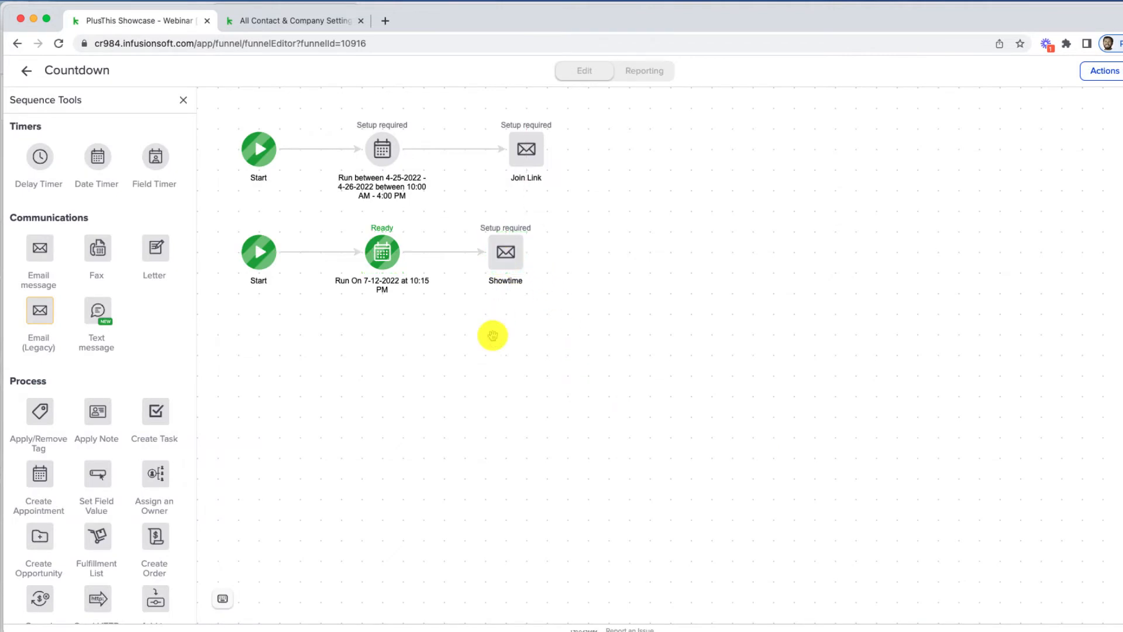
Set the Join Link email's date timer to run between 7-9-2022 and 7-10-2022, and move the email closer to the timer
{"action": "left_click", "coordinate": [383, 149]}
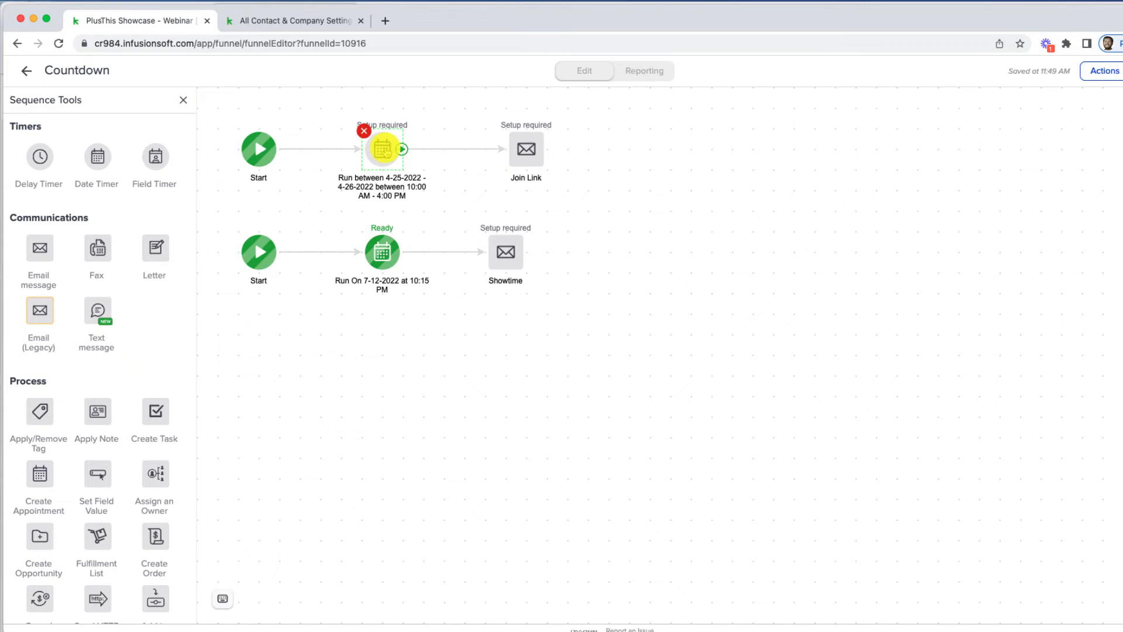
{"action": "double_click", "coordinate": [384, 149]}
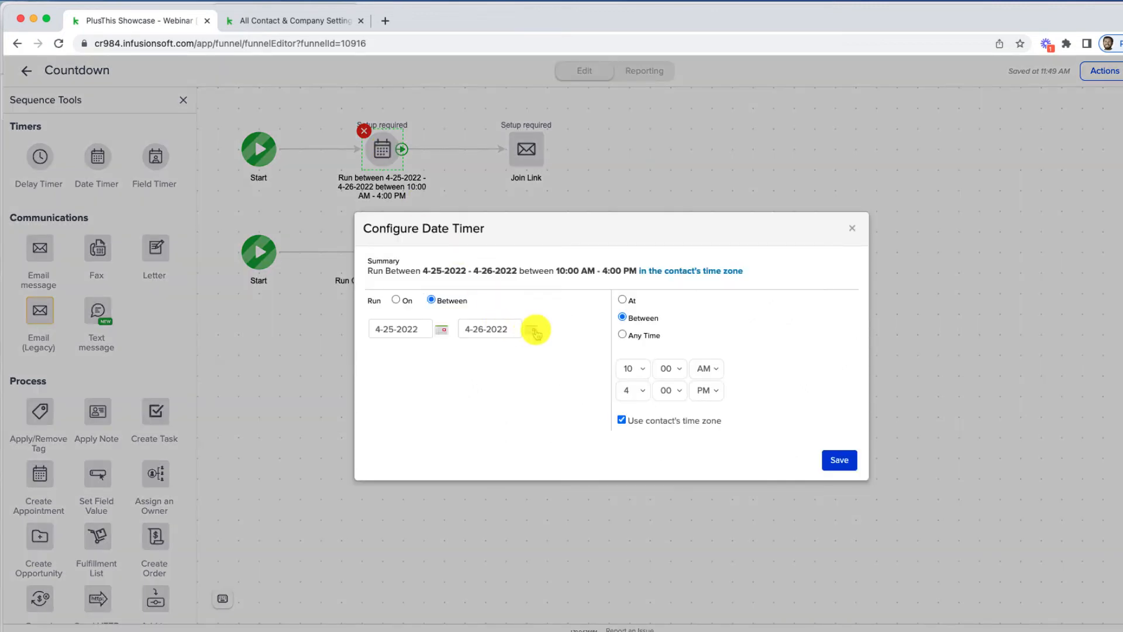
{"action": "left_click", "coordinate": [535, 331]}
{"action": "left_click", "coordinate": [612, 354]}
{"action": "left_click", "coordinate": [612, 353]}
{"action": "left_click", "coordinate": [613, 355]}
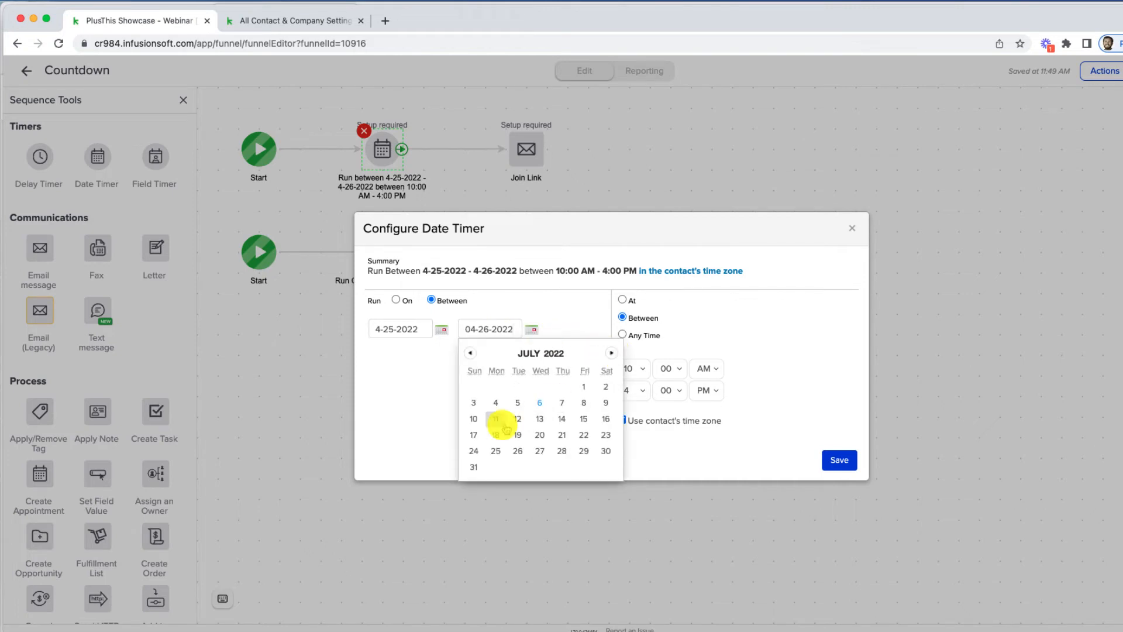
{"action": "left_click", "coordinate": [474, 419]}
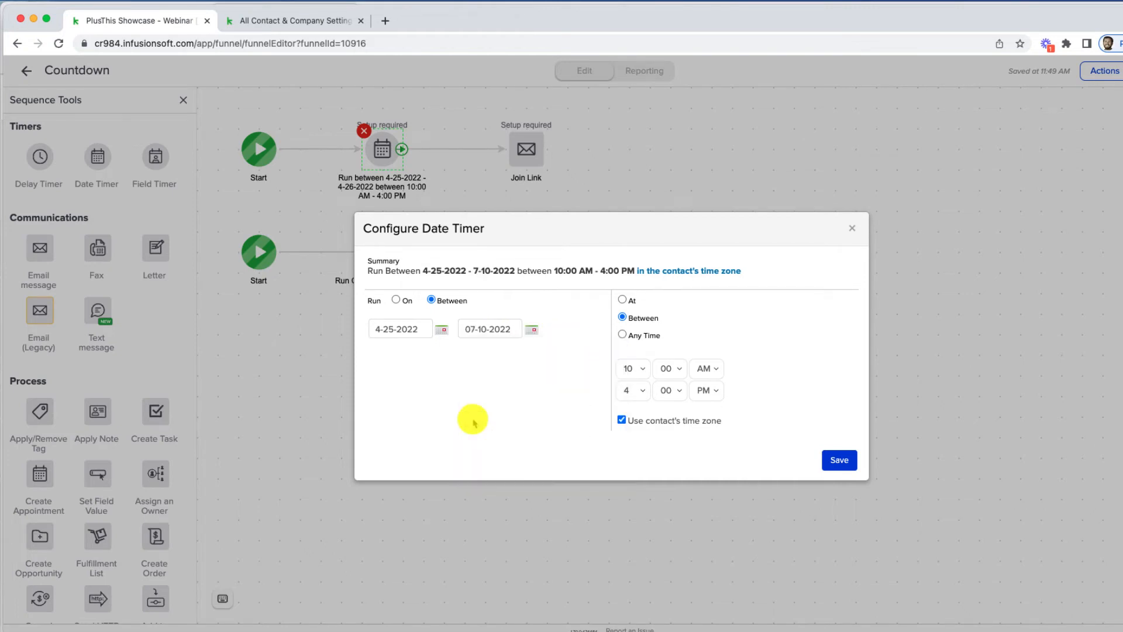
{"action": "left_click", "coordinate": [441, 330]}
{"action": "left_click", "coordinate": [523, 354]}
{"action": "left_click", "coordinate": [523, 354]}
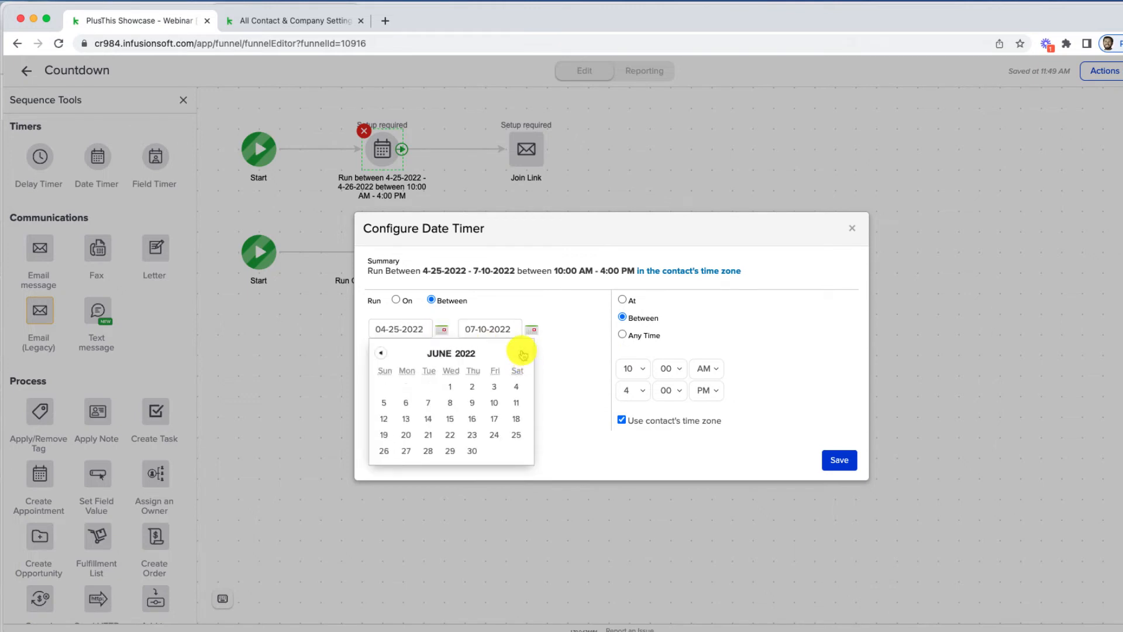
{"action": "left_click", "coordinate": [522, 354]}
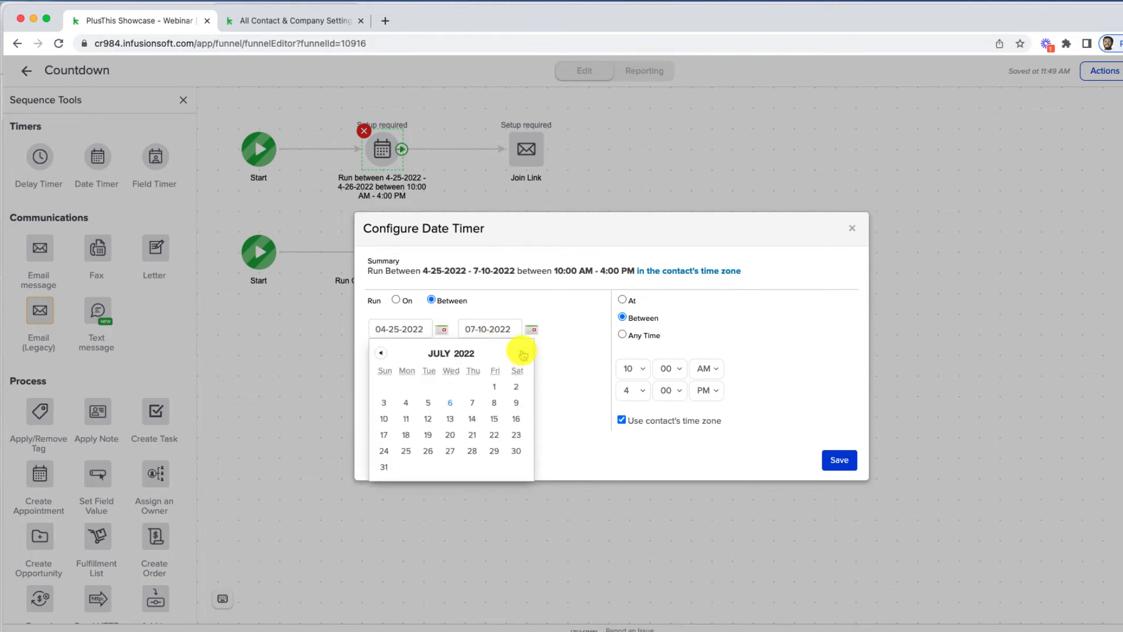
{"action": "left_click", "coordinate": [516, 403]}
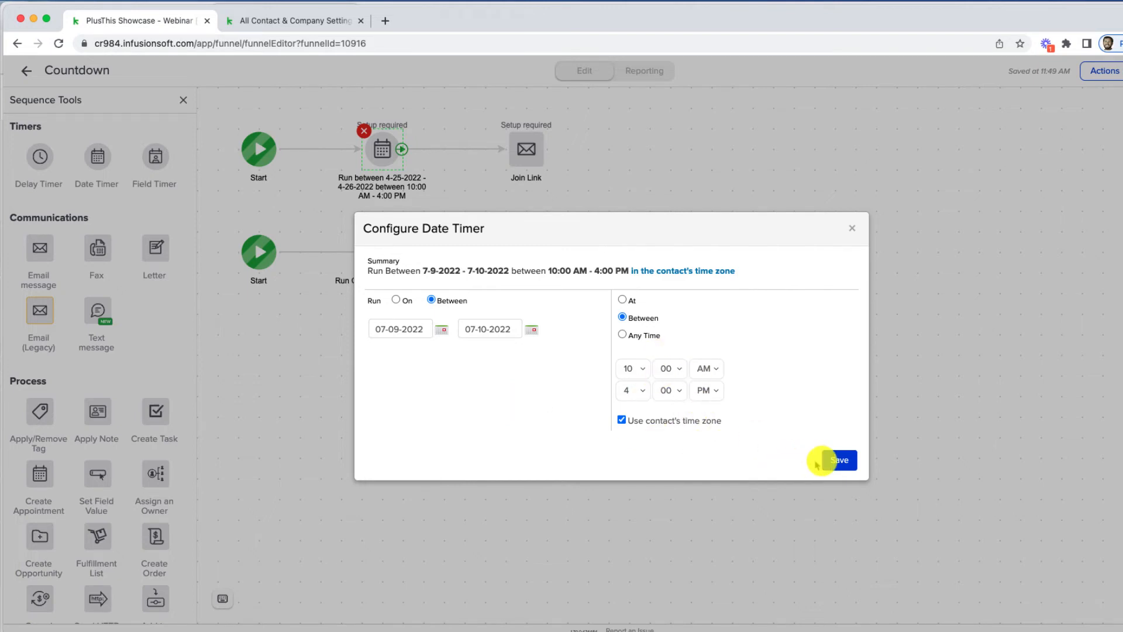
{"action": "left_click", "coordinate": [838, 461]}
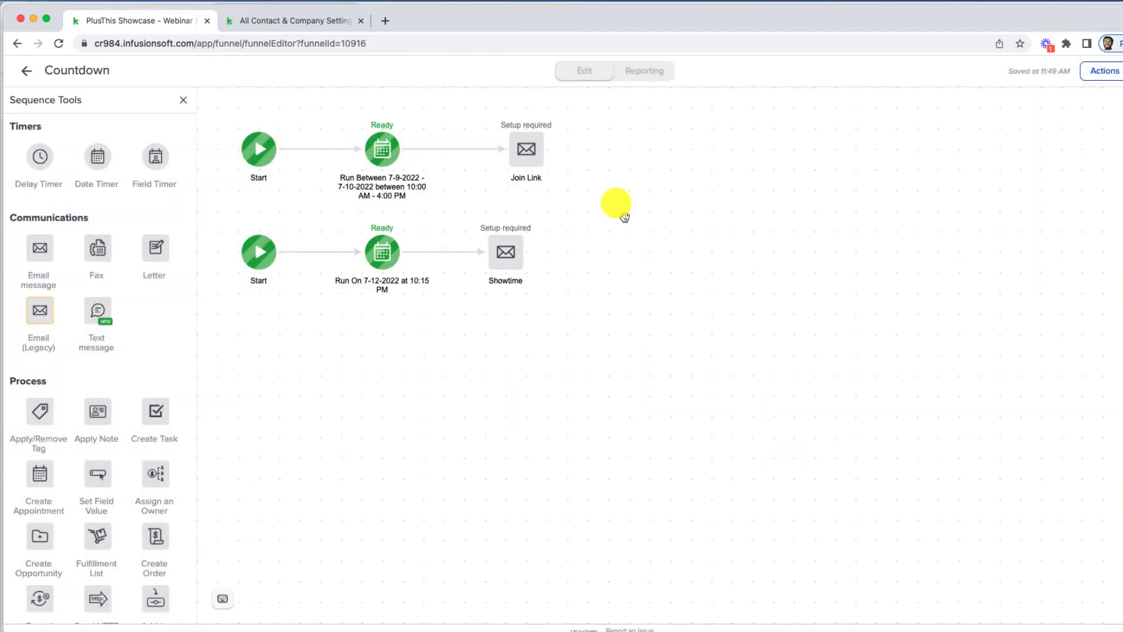
{"action": "left_click_drag", "start_coordinate": [533, 153], "coordinate": [502, 145]}
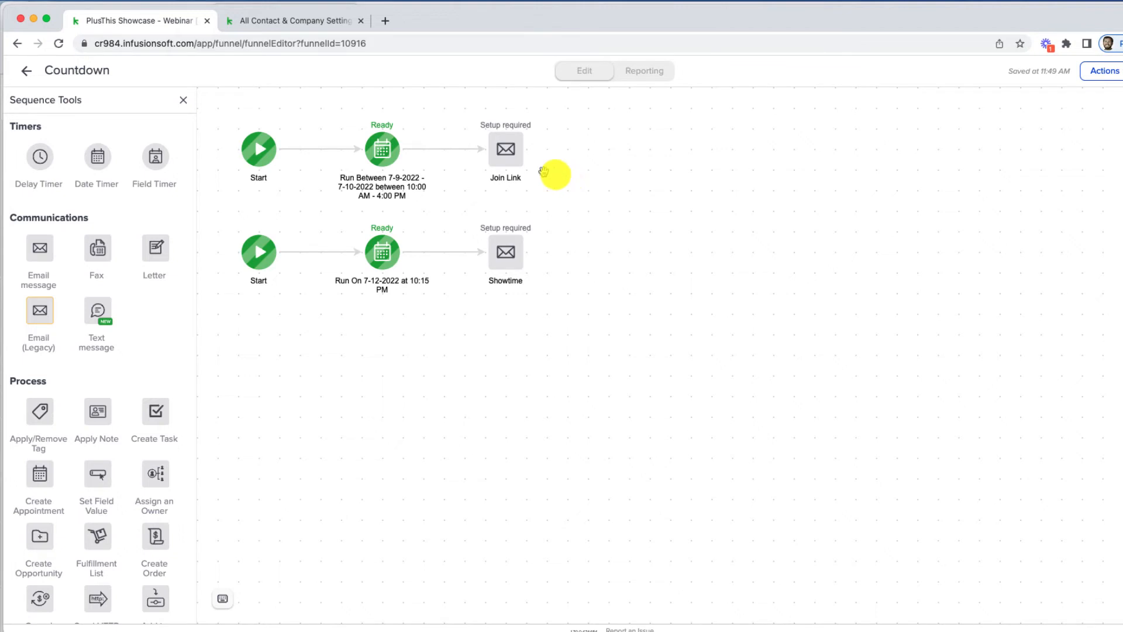
Open the Join Link email, check its calendar links, and delete the Expert Panelists image
{"action": "double_click", "coordinate": [505, 146]}
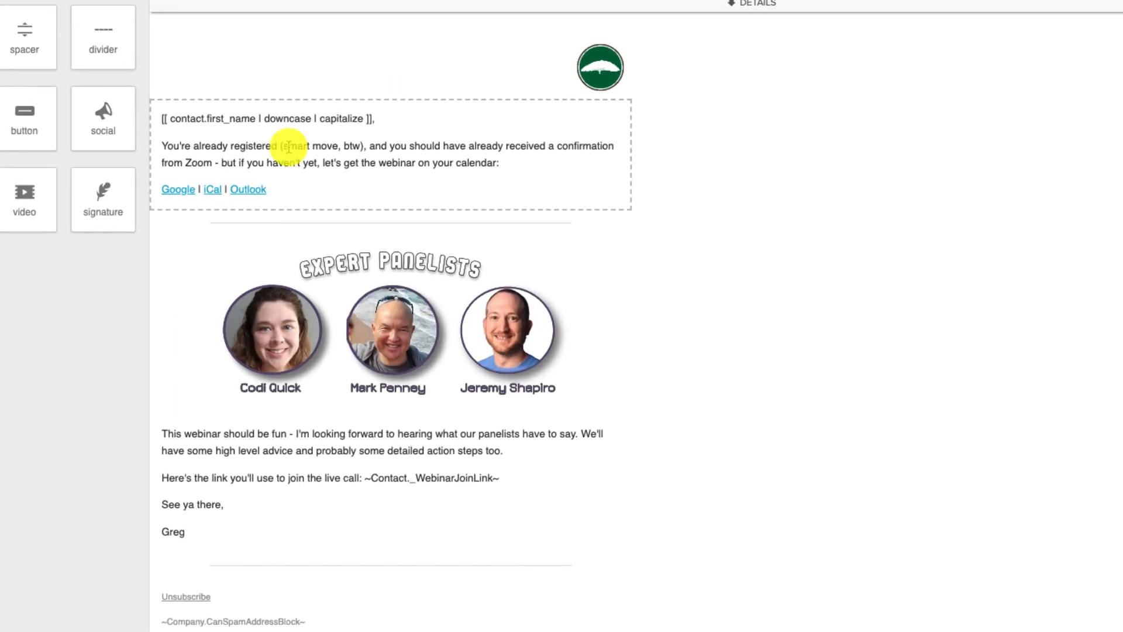
{"action": "left_click", "coordinate": [169, 190]}
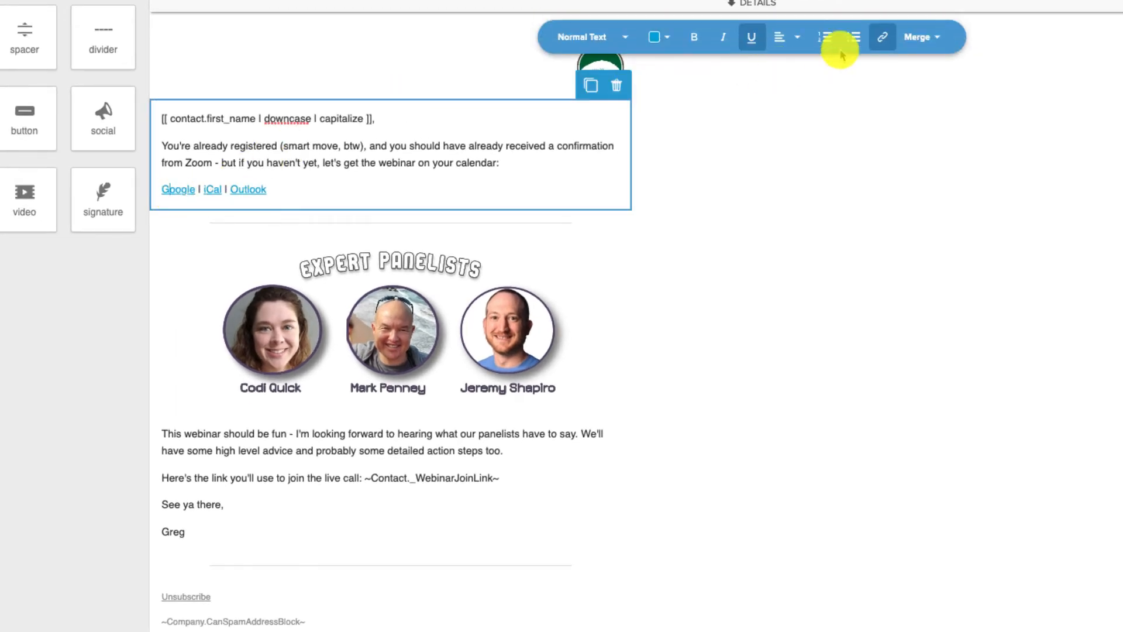
{"action": "left_click", "coordinate": [883, 37]}
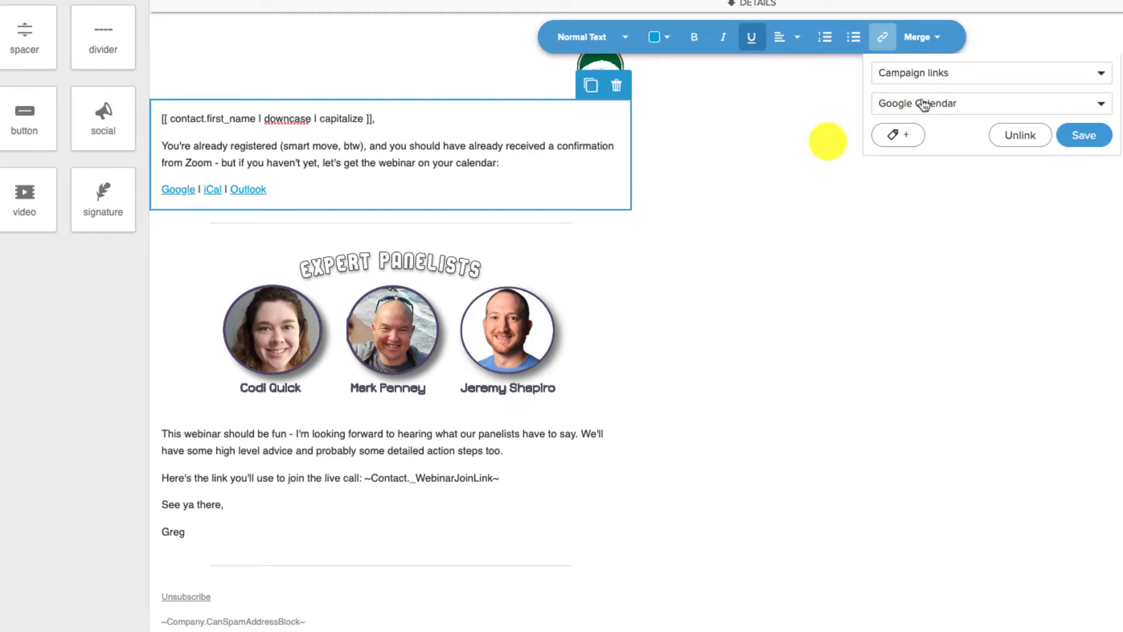
{"action": "left_click", "coordinate": [246, 190]}
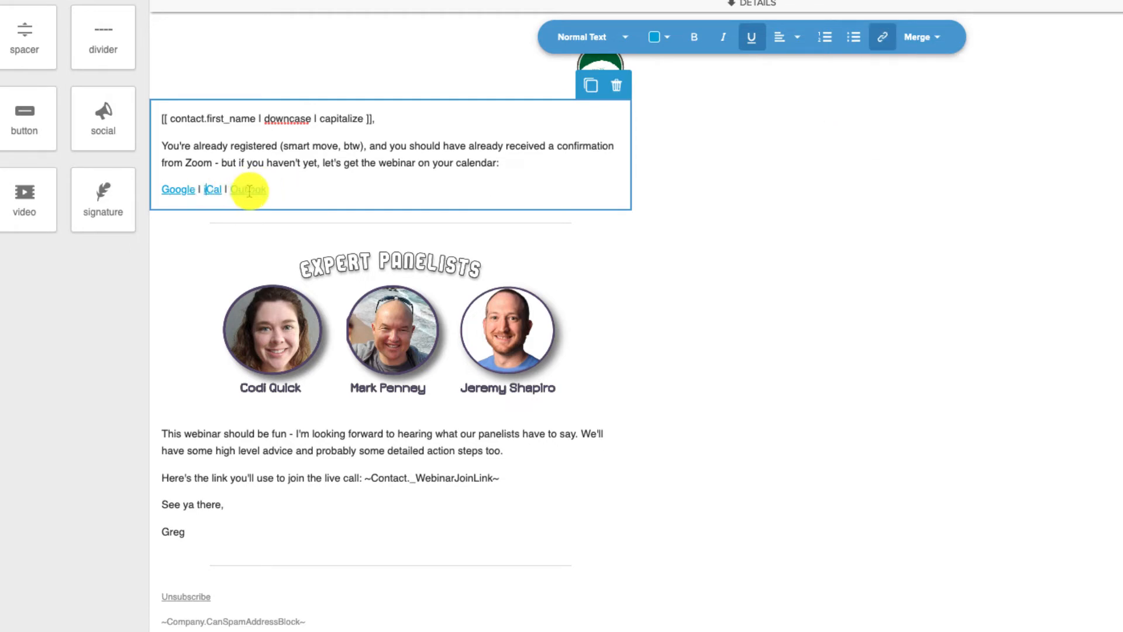
{"action": "left_click", "coordinate": [316, 191]}
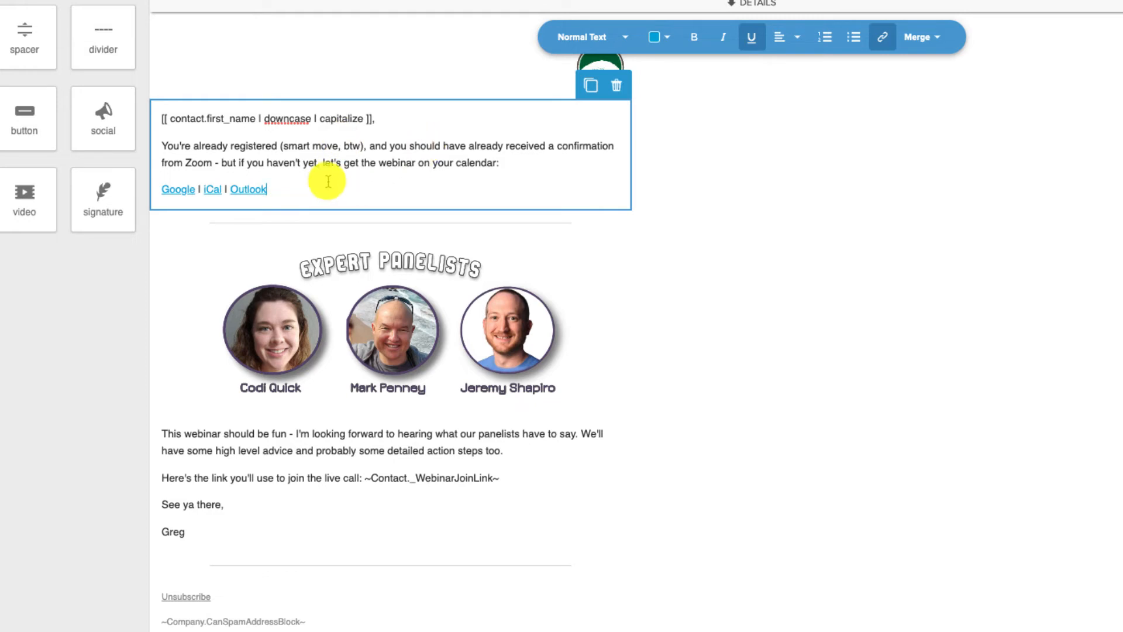
{"action": "left_click", "coordinate": [422, 331]}
{"action": "left_click", "coordinate": [615, 230]}
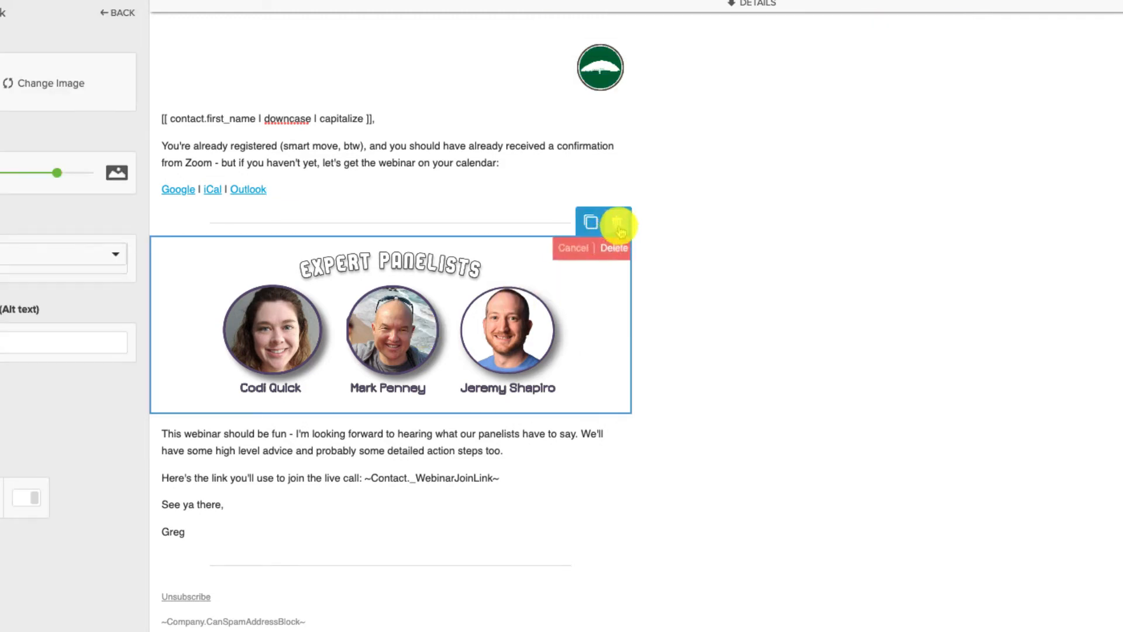
{"action": "left_click", "coordinate": [615, 246]}
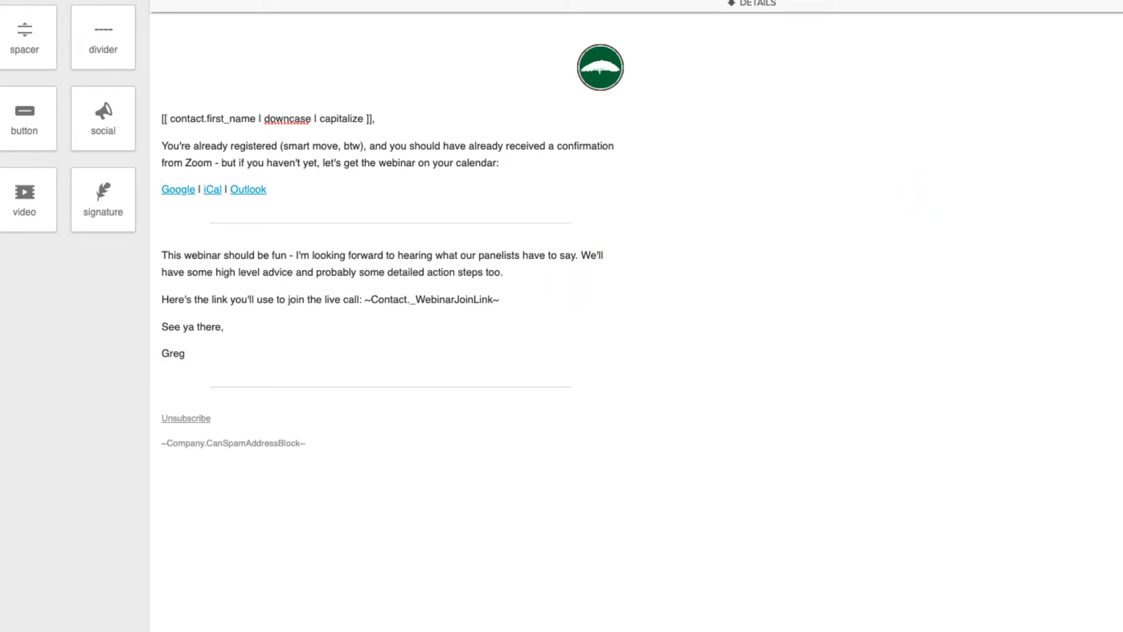
Change the Join Link email's subject line to "PlusThis Showcase webinar is coming up"
{"action": "left_click", "coordinate": [775, 5]}
{"action": "left_click", "coordinate": [451, 79]}
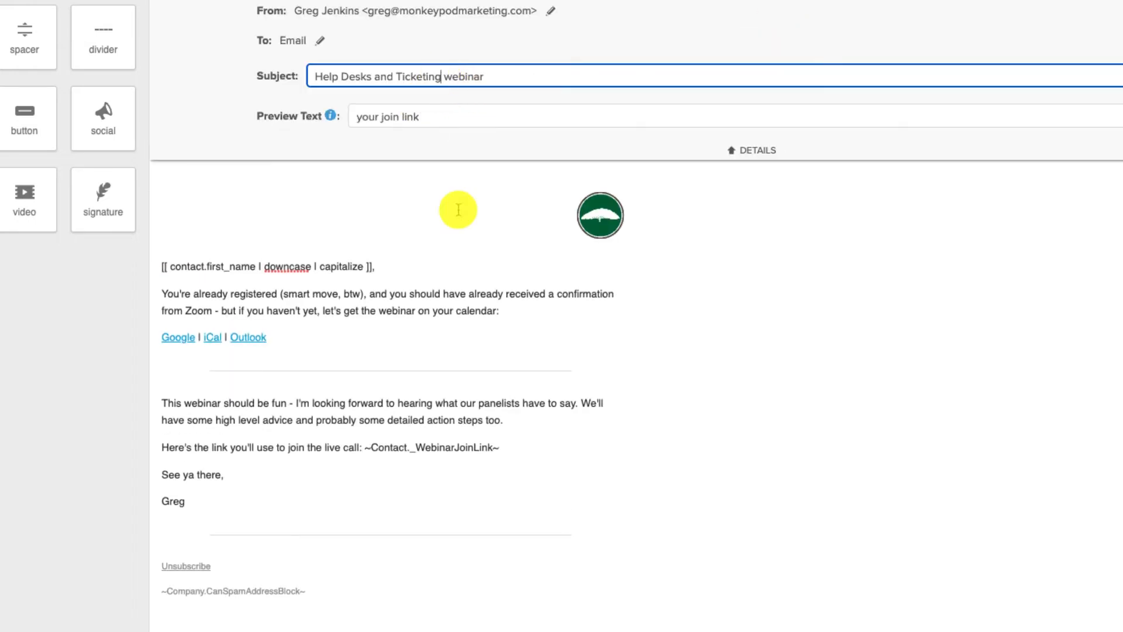
{"action": "key", "text": "shift+super+Left"}
{"action": "type", "text": "PlusThis S"}
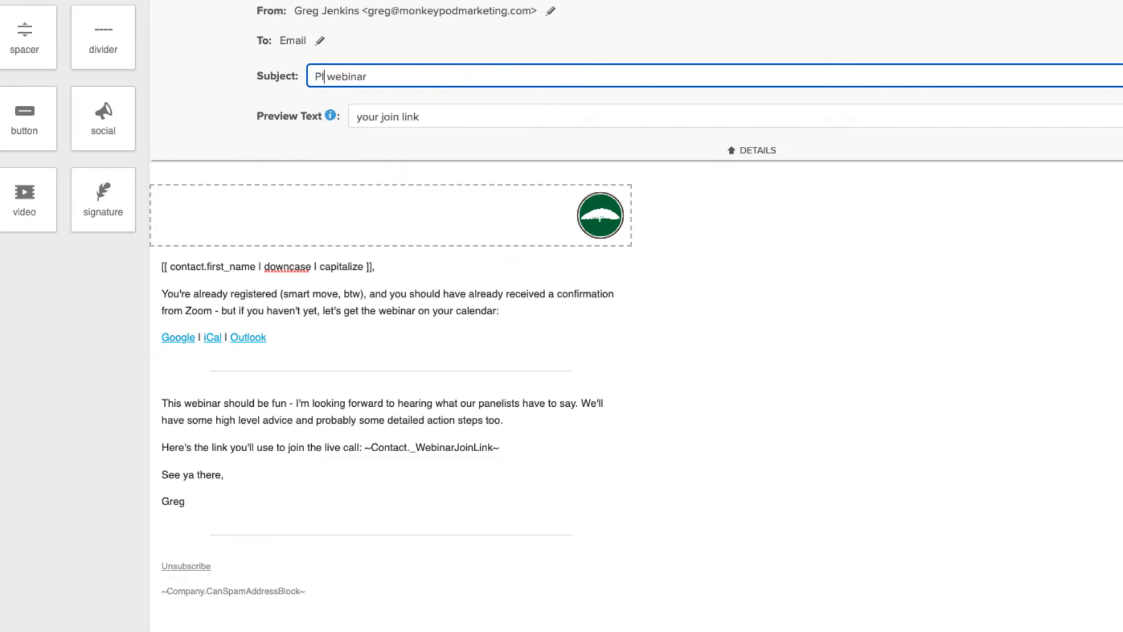
{"action": "type", "text": "howcase"}
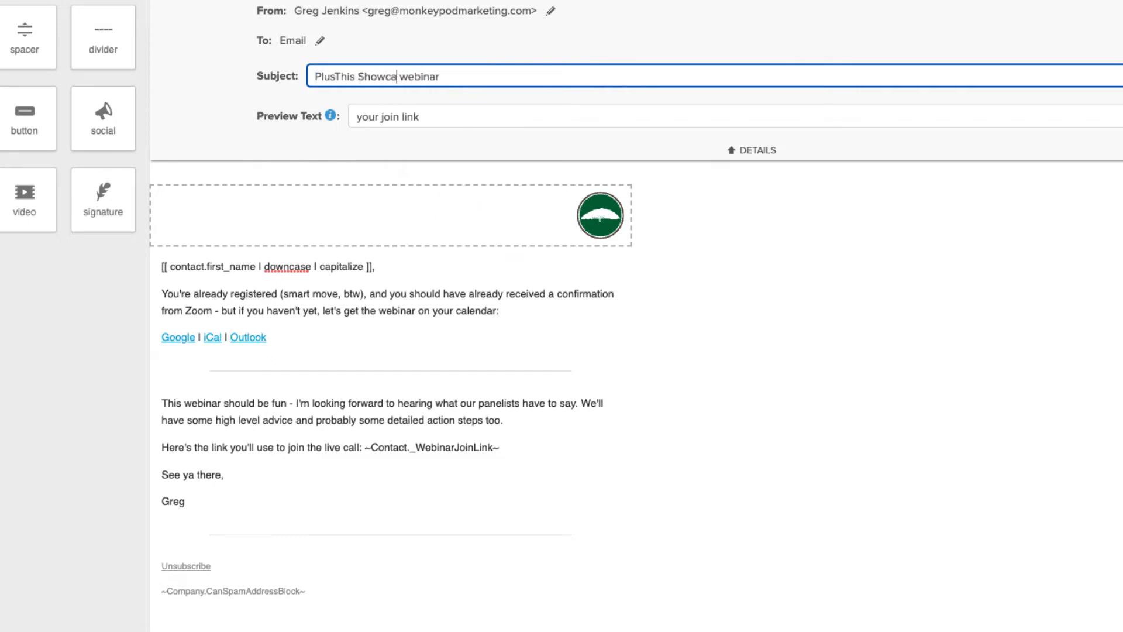
{"action": "type", "text": " webinar is coming up"}
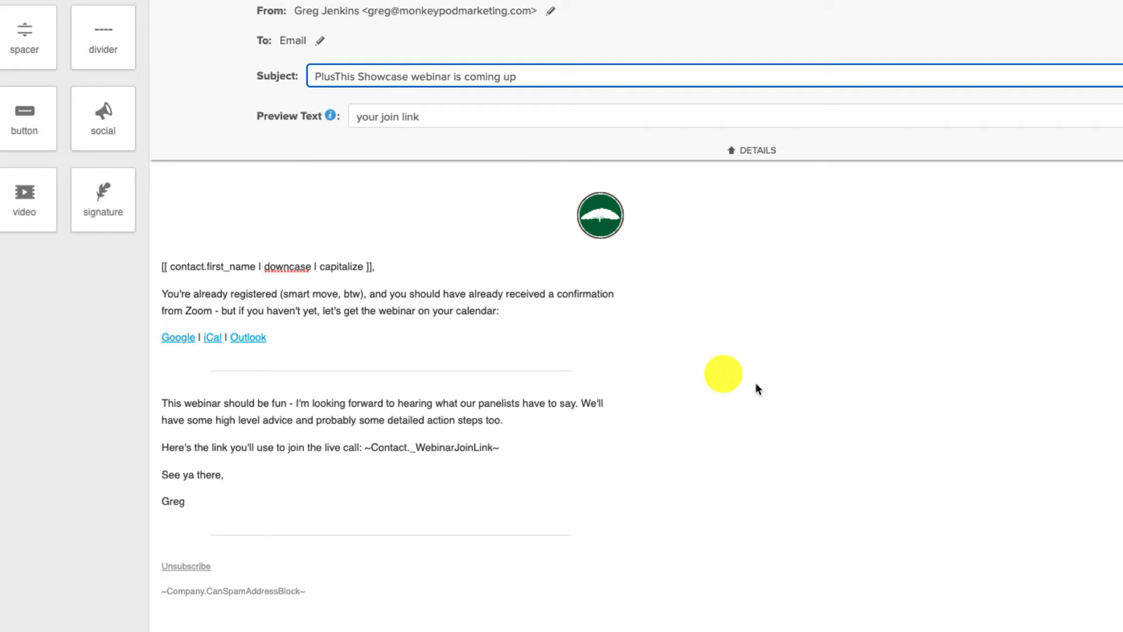
{"action": "left_click", "coordinate": [883, 405]}
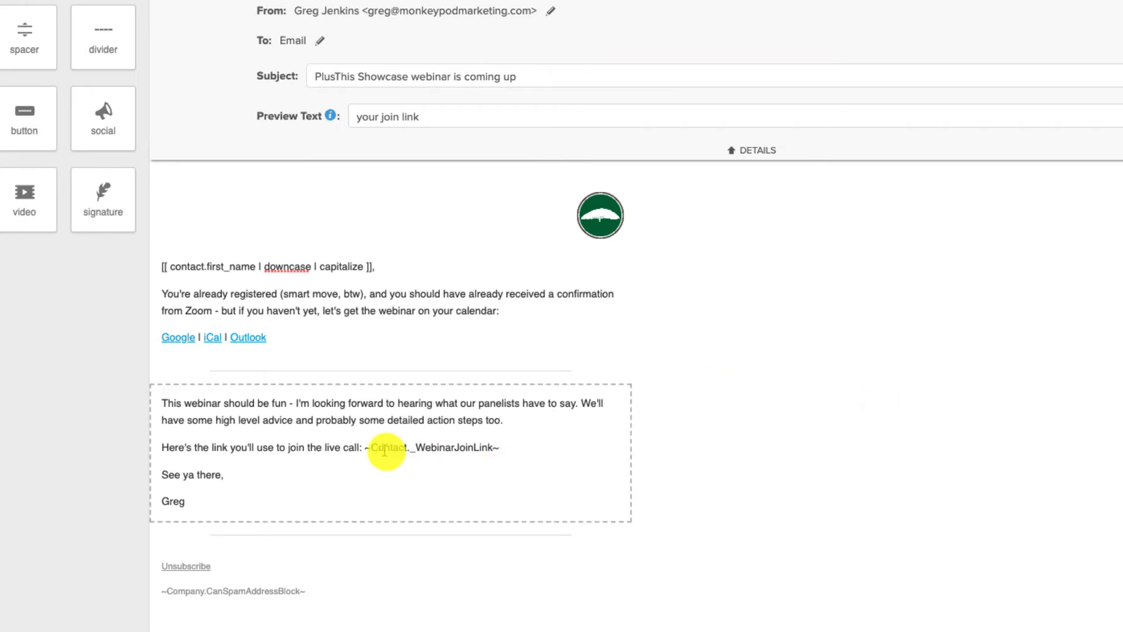
Check the webinar join link merge field in the email body, make the Join Link email ready, and return to the Countdown sequence
{"action": "left_click", "coordinate": [547, 450]}
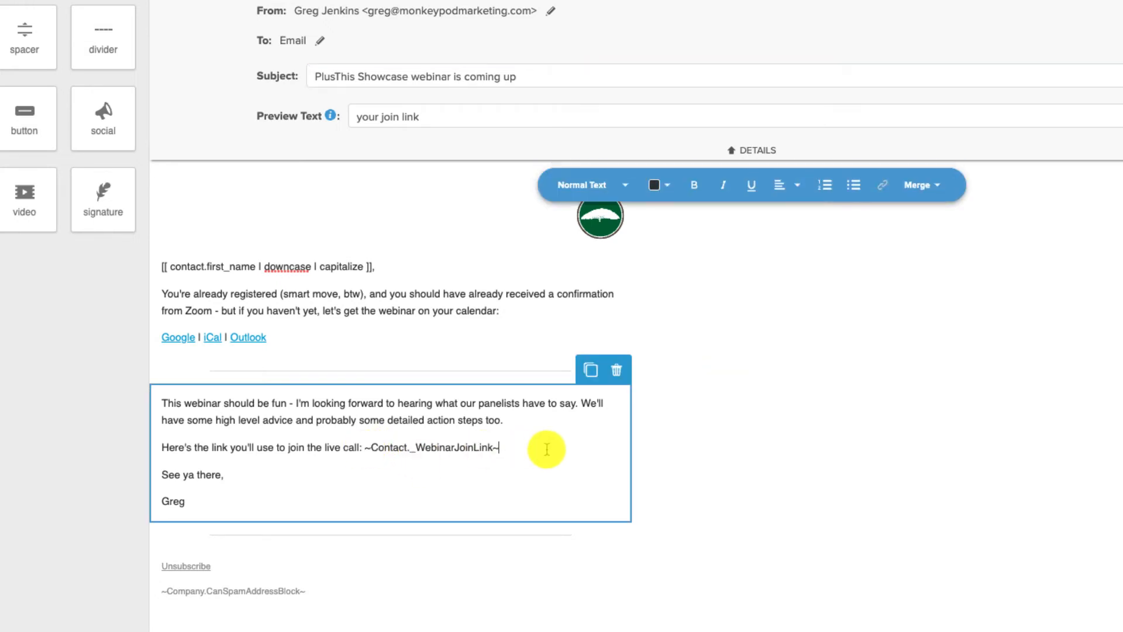
{"action": "double_click", "coordinate": [496, 447]}
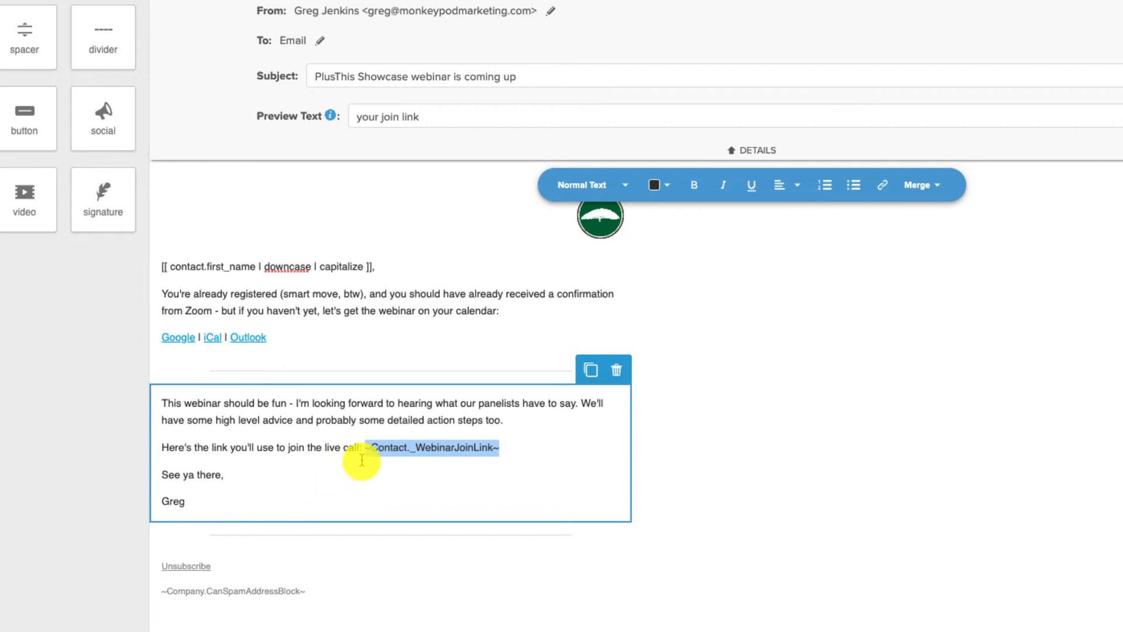
{"action": "left_click", "coordinate": [772, 433]}
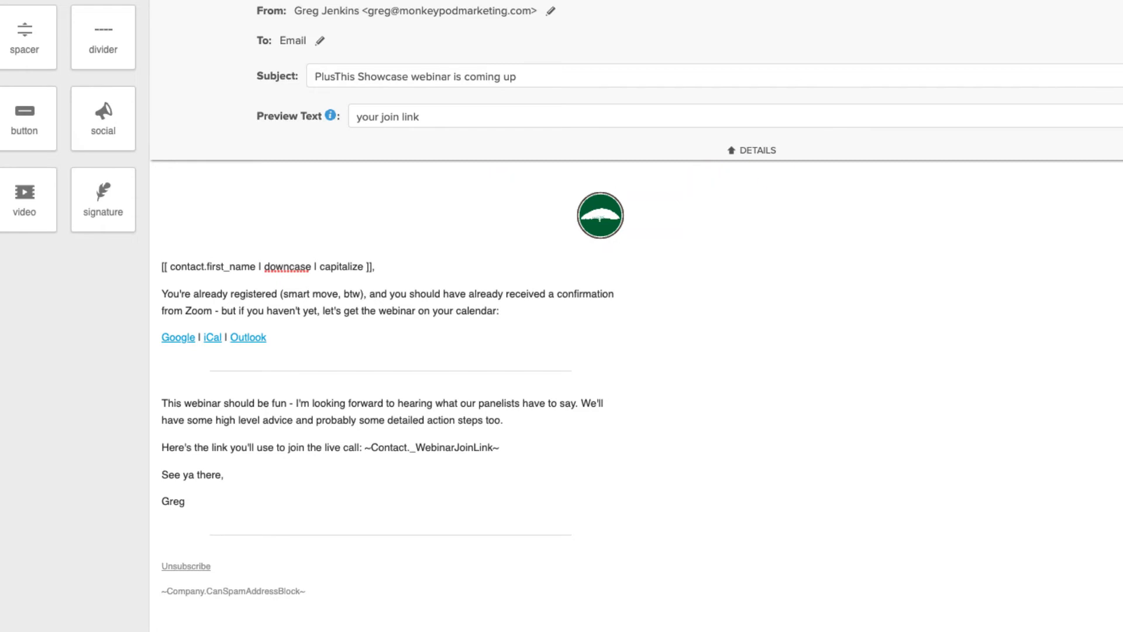
{"action": "left_click", "coordinate": [26, 67]}
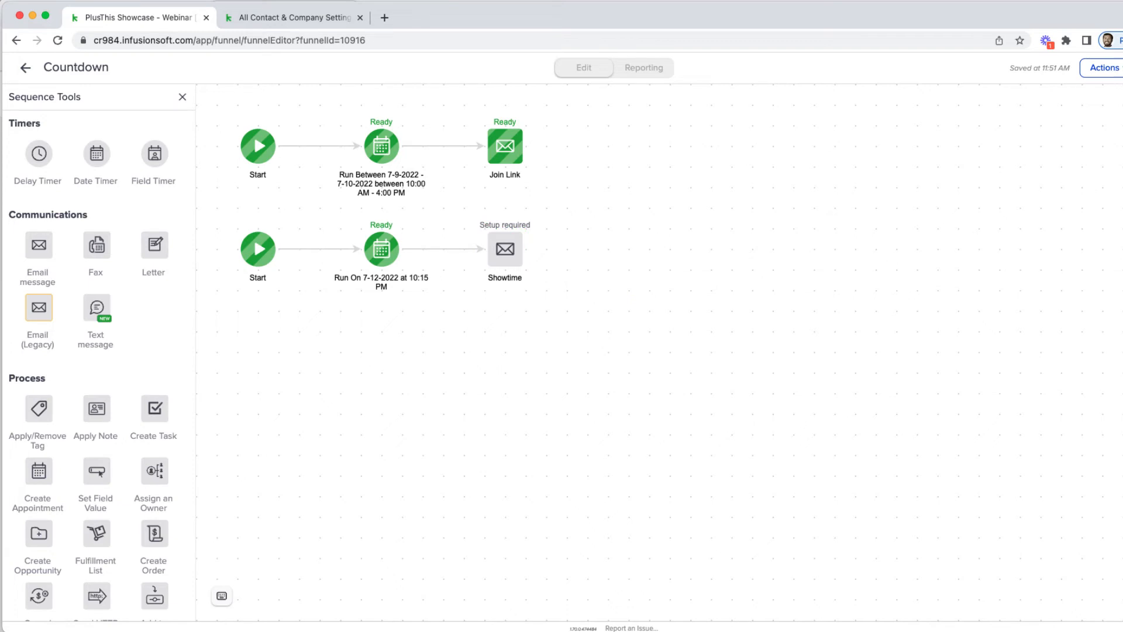
Check the Showtime email's body, subject line and preview text, mark the email ready, and return to the main campaign canvas
{"action": "left_click", "coordinate": [499, 260]}
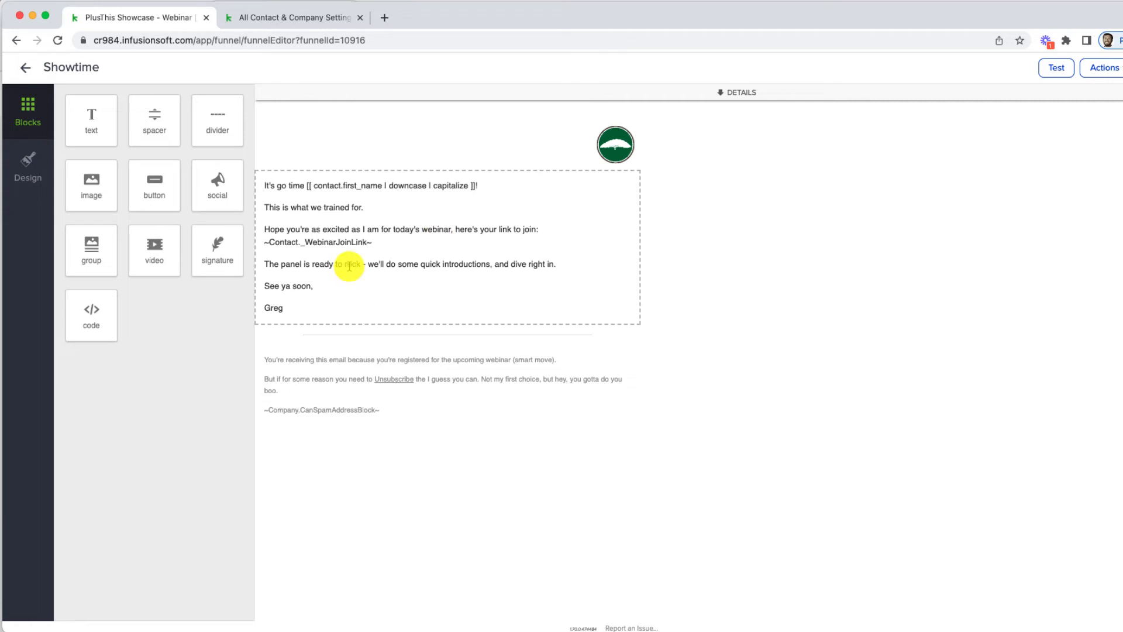
{"action": "left_click", "coordinate": [557, 92]}
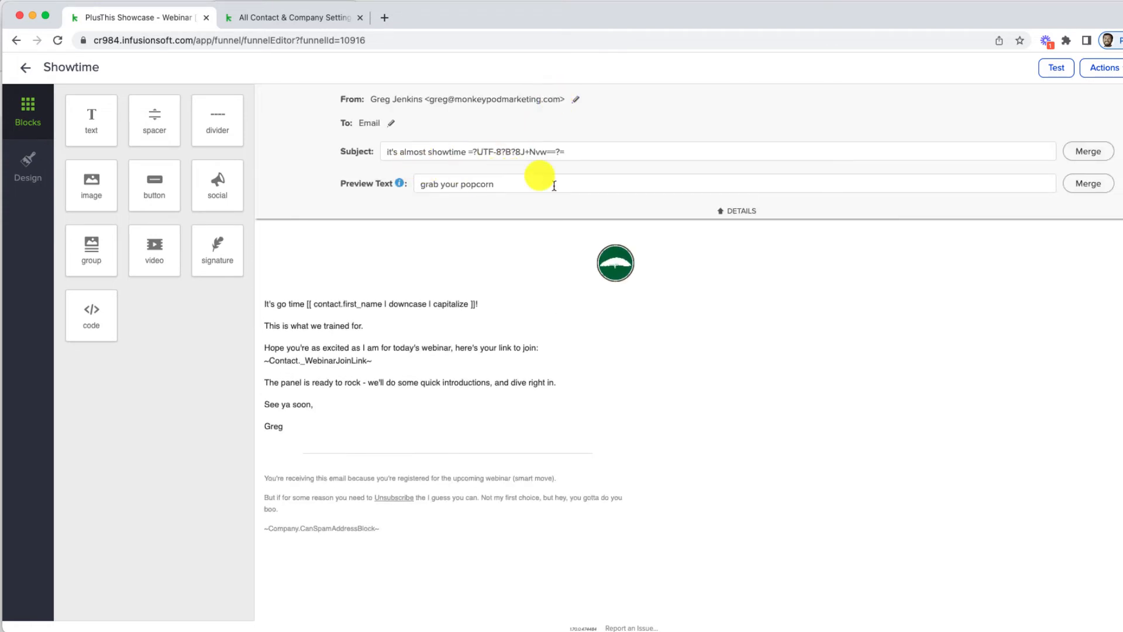
{"action": "left_click", "coordinate": [556, 211]}
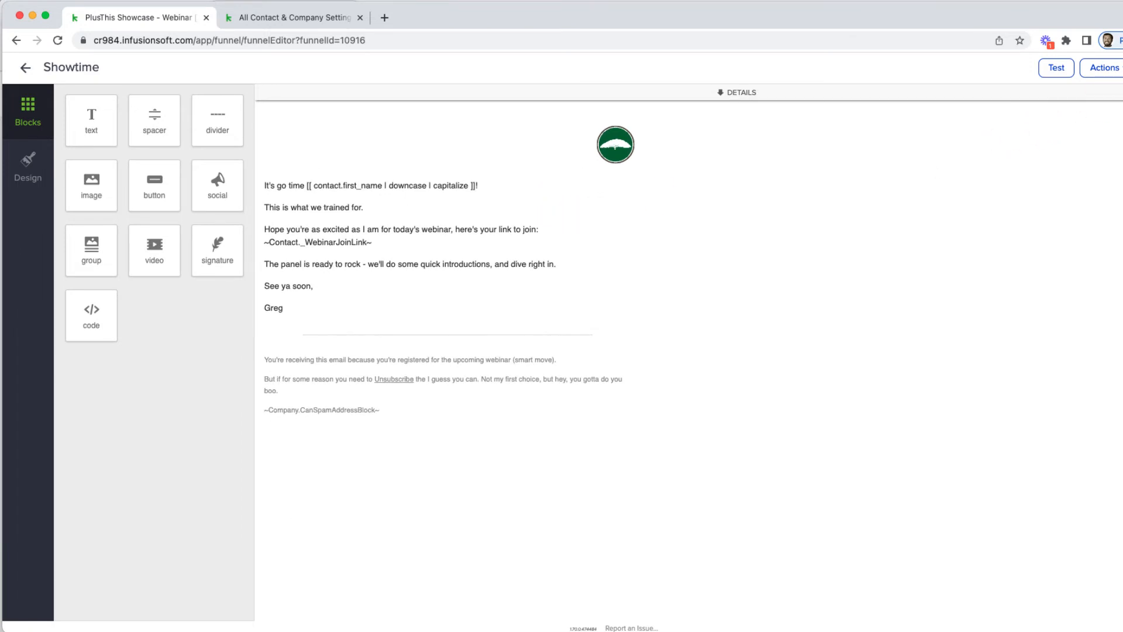
{"action": "left_click", "coordinate": [26, 68]}
{"action": "left_click", "coordinate": [24, 69]}
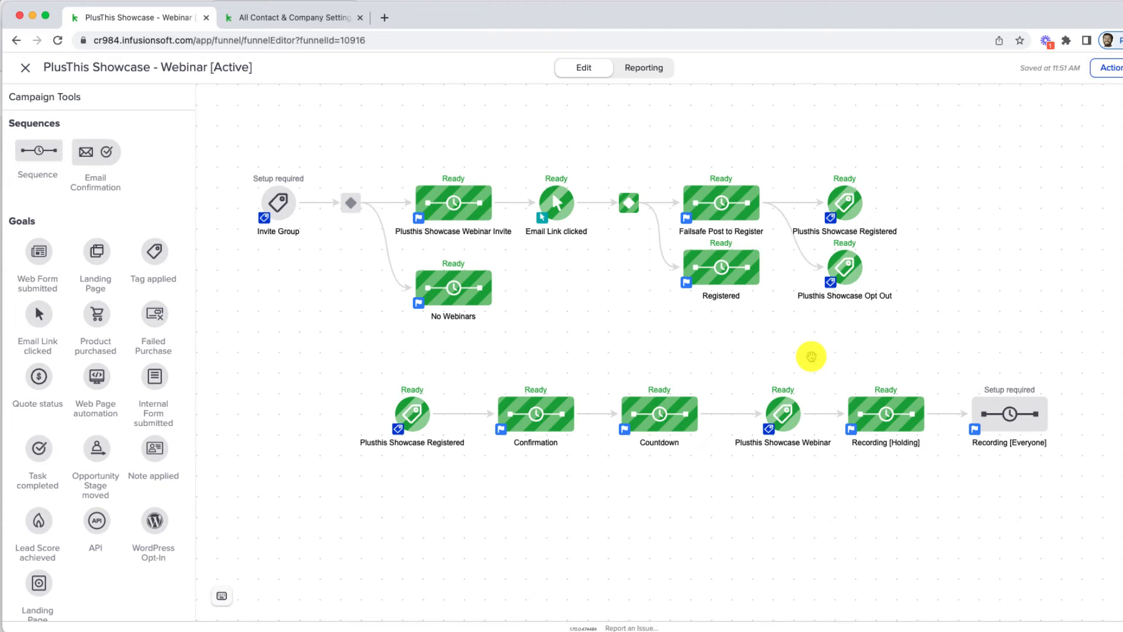
{"action": "left_click_drag", "start_coordinate": [243, 160], "coordinate": [304, 252]}
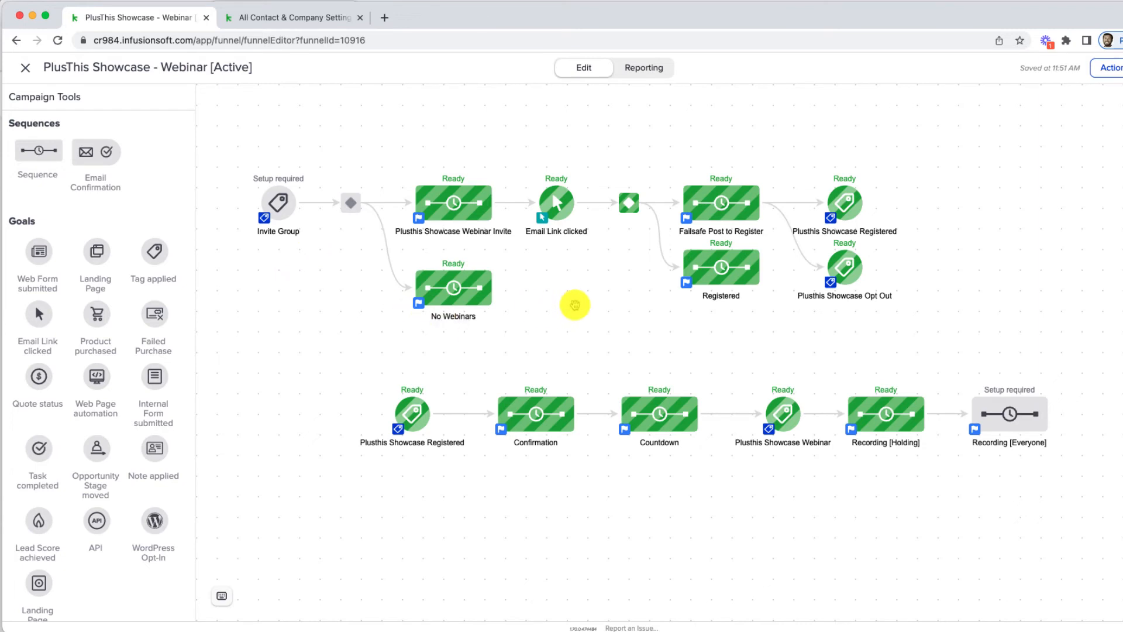
Switch to the other browser, view the Zoom registration page, and open the website forwarding settings for monkeypodwebinar.com in Google Domains
{"action": "key", "text": "super+Tab"}
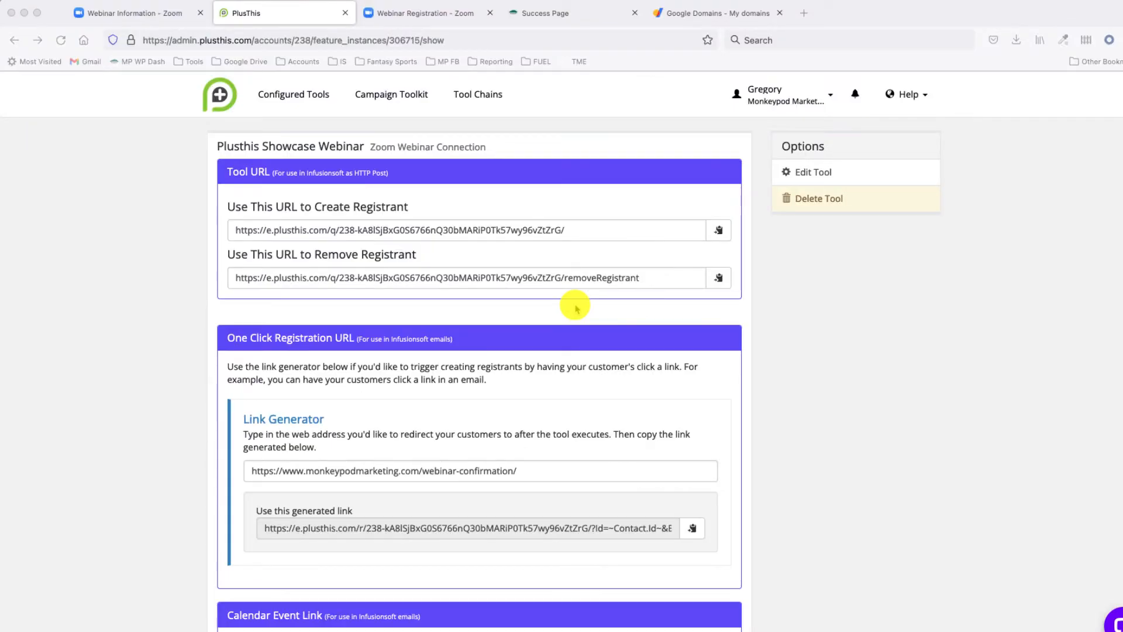
{"action": "left_click", "coordinate": [440, 16]}
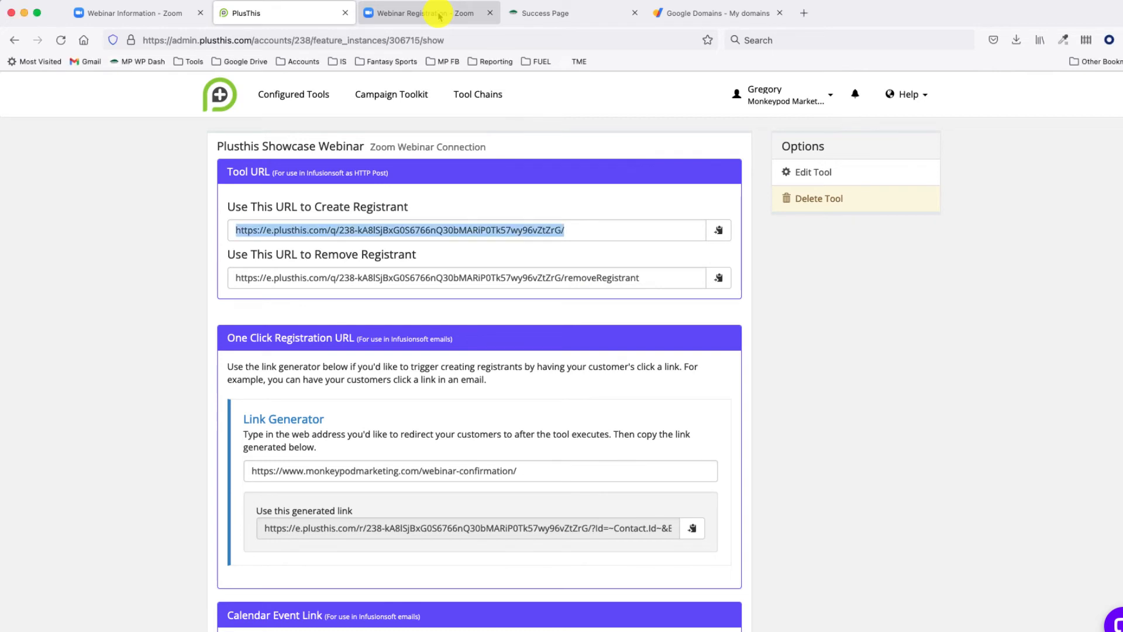
{"action": "left_click", "coordinate": [440, 16]}
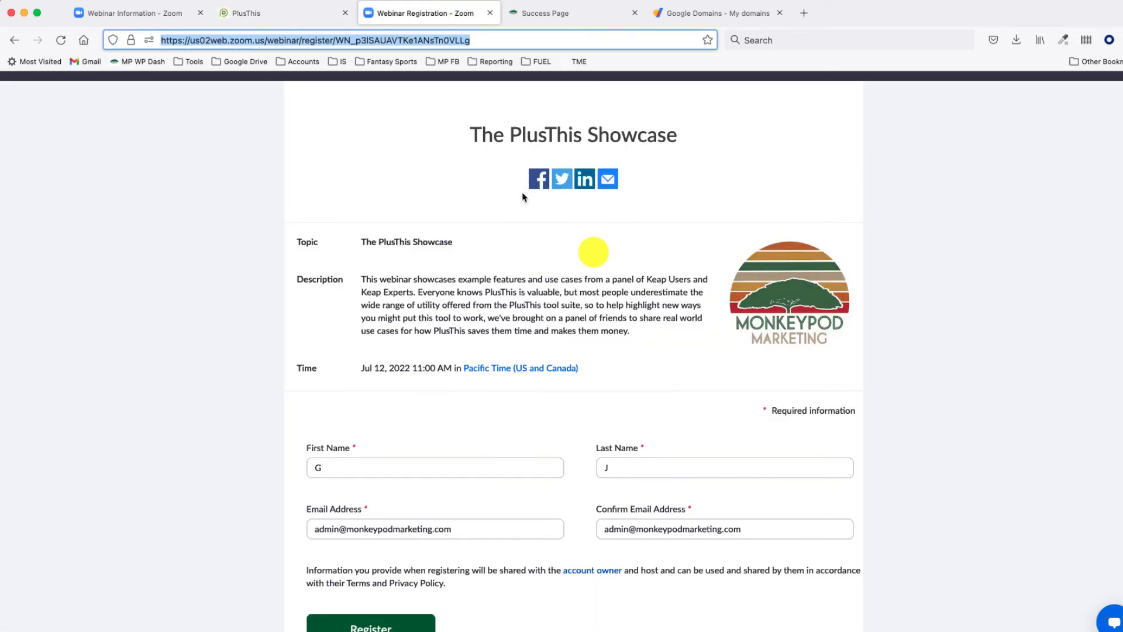
{"action": "left_click", "coordinate": [723, 12]}
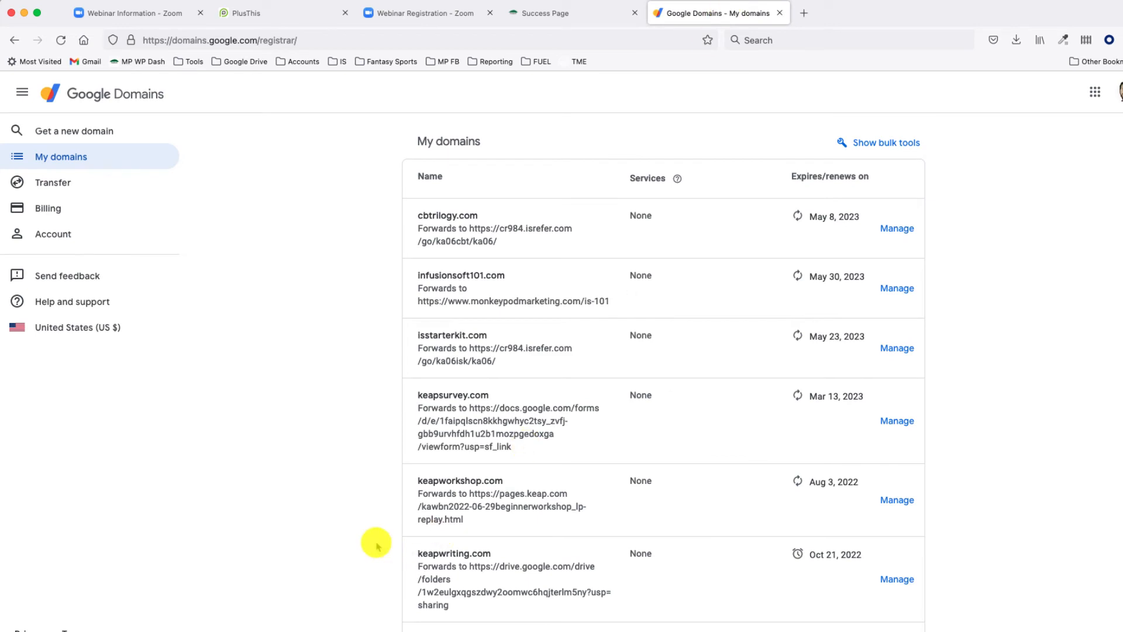
{"action": "scroll", "coordinate": [376, 546], "scroll_direction": "down", "scroll_amount": 3}
{"action": "scroll", "coordinate": [376, 546], "scroll_direction": "down", "scroll_amount": 2}
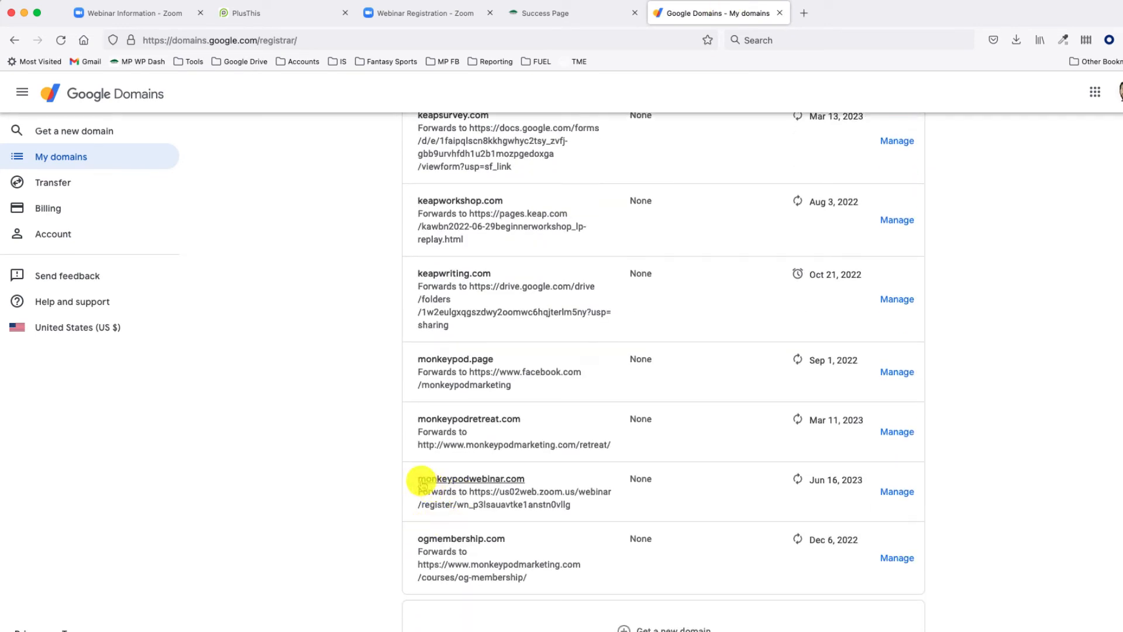
{"action": "left_click", "coordinate": [486, 480]}
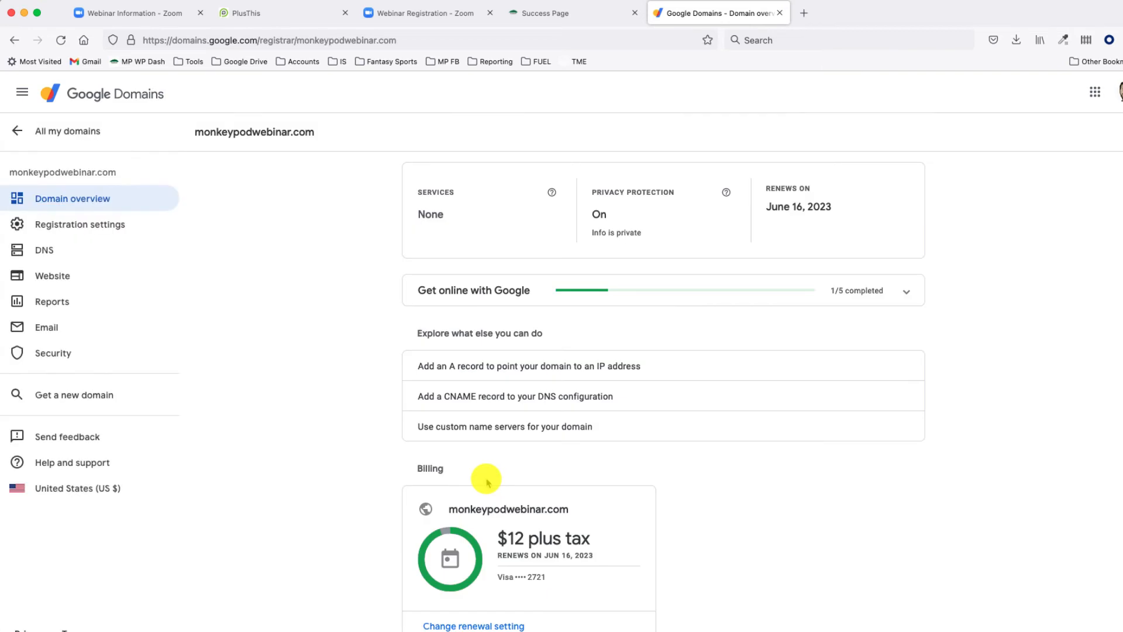
{"action": "left_click", "coordinate": [69, 275]}
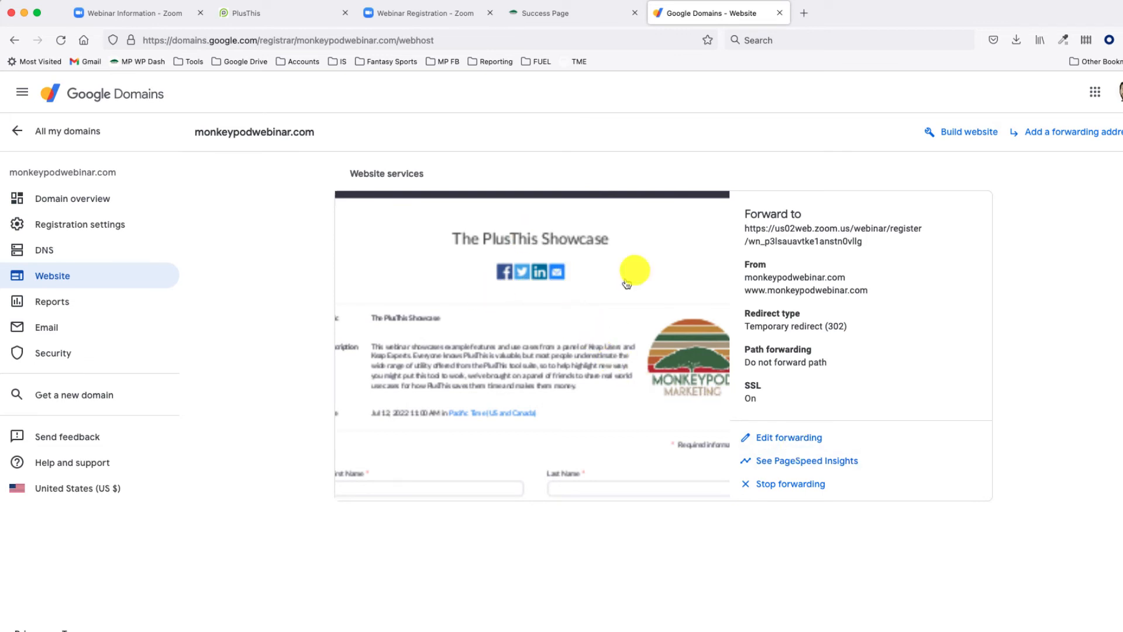
Inspect the domain's forwarding address, review the Zoom registration page and its form, and return to the Keap campaign
{"action": "left_click_drag", "start_coordinate": [876, 235], "coordinate": [751, 233]}
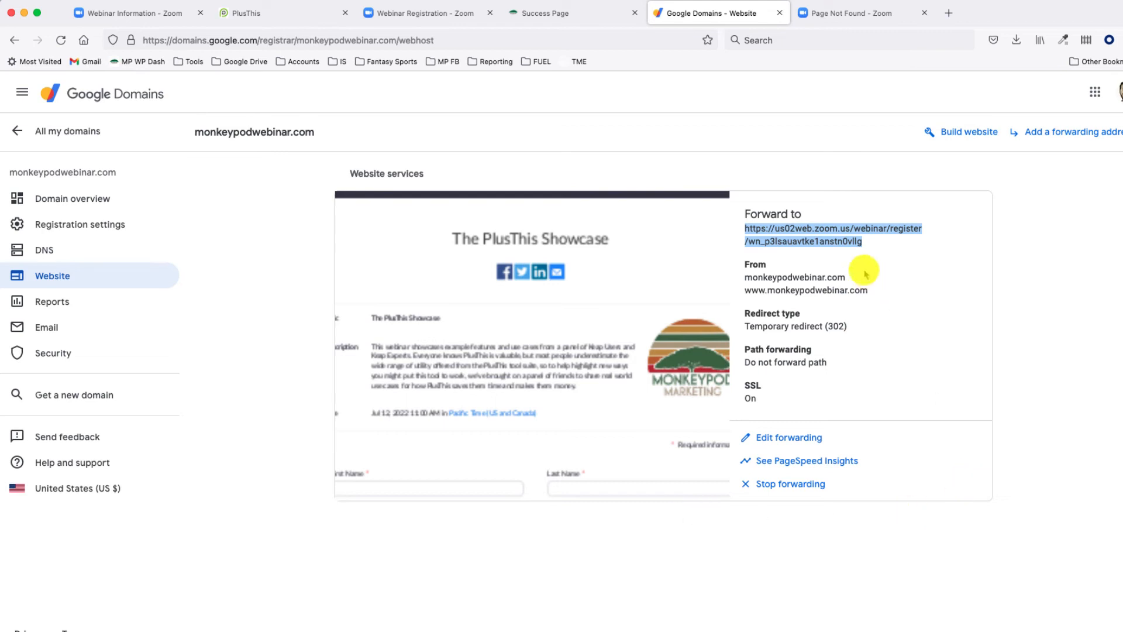
{"action": "left_click", "coordinate": [899, 246]}
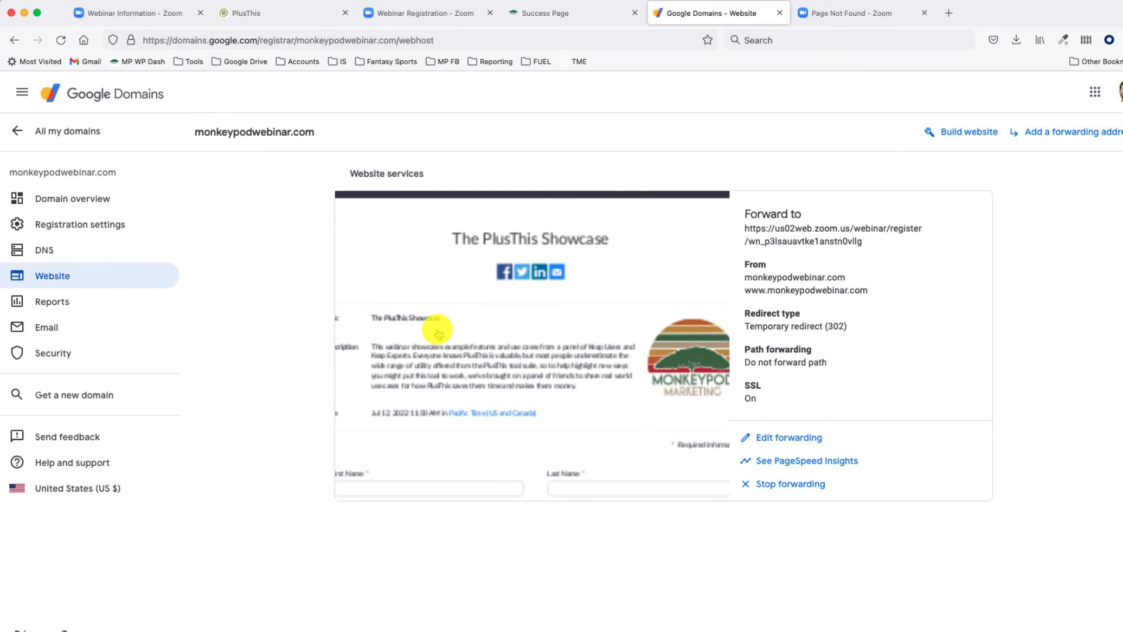
{"action": "left_click", "coordinate": [441, 16]}
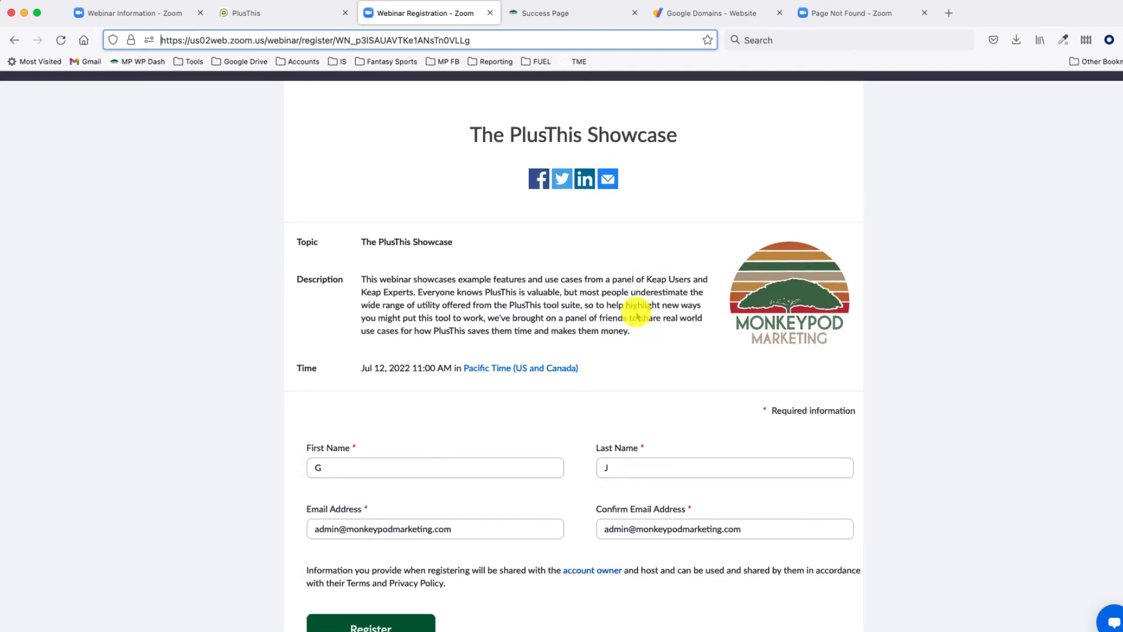
{"action": "scroll", "coordinate": [626, 251], "scroll_direction": "down", "scroll_amount": 3}
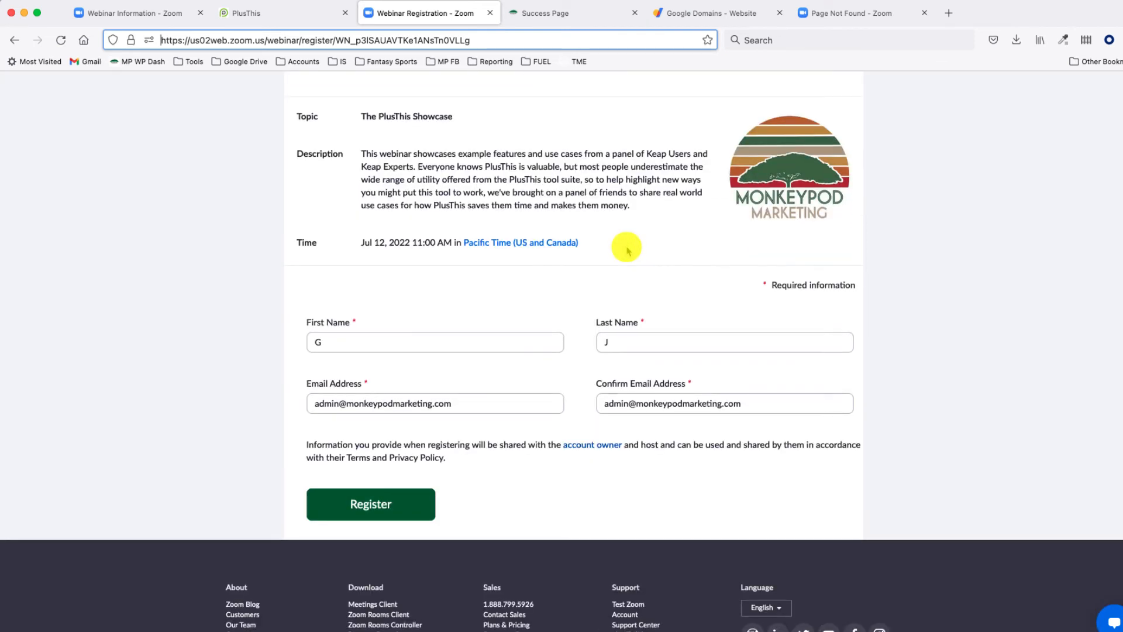
{"action": "scroll", "coordinate": [627, 251], "scroll_direction": "up", "scroll_amount": 3}
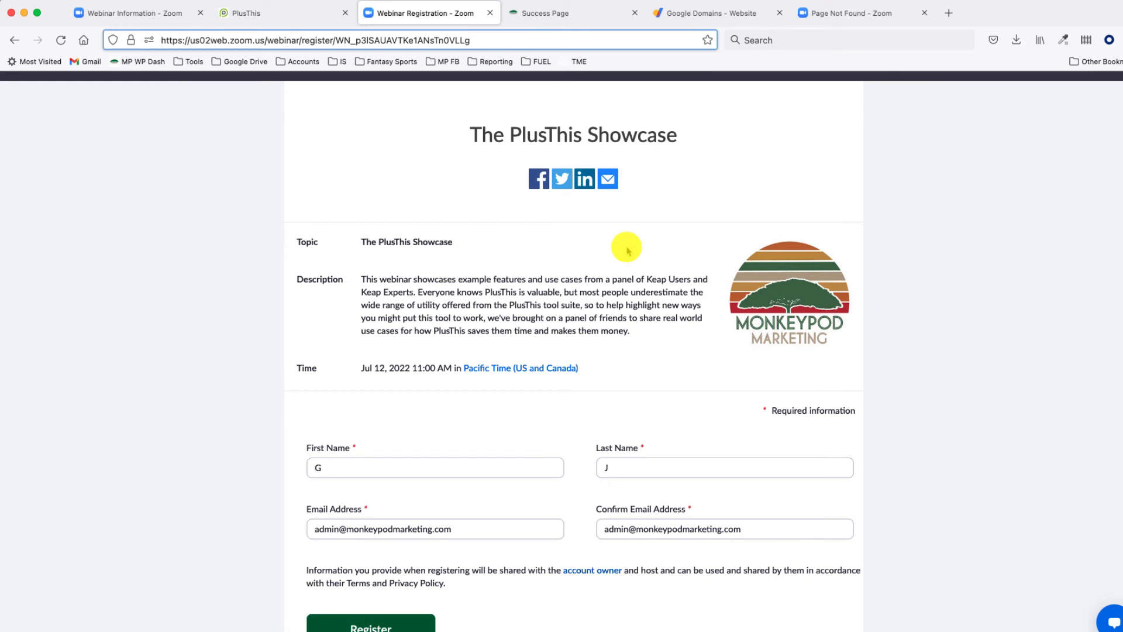
{"action": "key", "text": "super+Tab"}
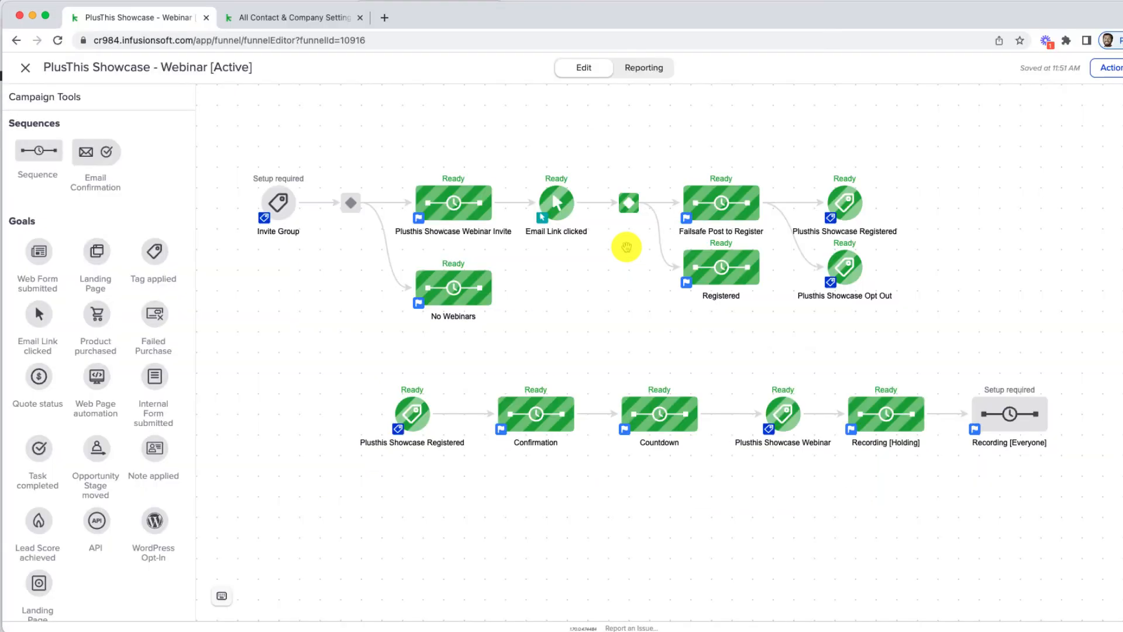
Add a landing page goal above the Email Link clicked goal and name it PlusThis Showcase Registration
{"action": "mouse_move", "coordinate": [608, 204]}
{"action": "left_click_drag", "start_coordinate": [629, 229], "coordinate": [557, 124]}
{"action": "double_click", "coordinate": [560, 154]}
{"action": "type", "text": "PlusThis Showcase Regiostra"}
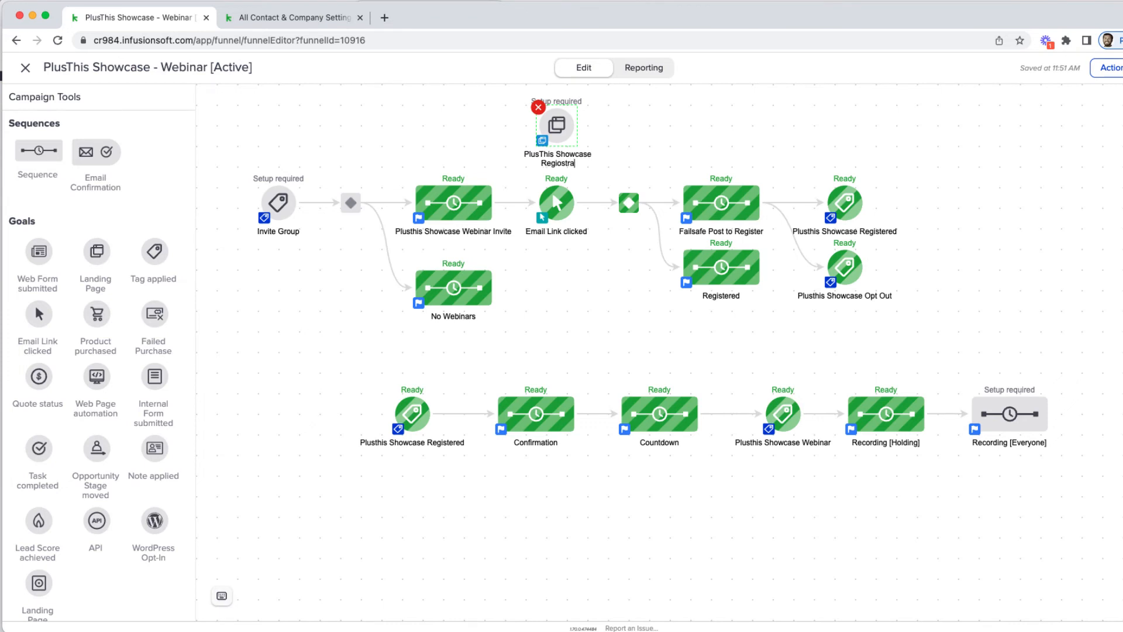
{"action": "type", "text": "tion"}
{"action": "key", "text": "alt+shift+Left"}
{"action": "type", "text": "Reg"}
{"action": "left_click", "coordinate": [609, 150]}
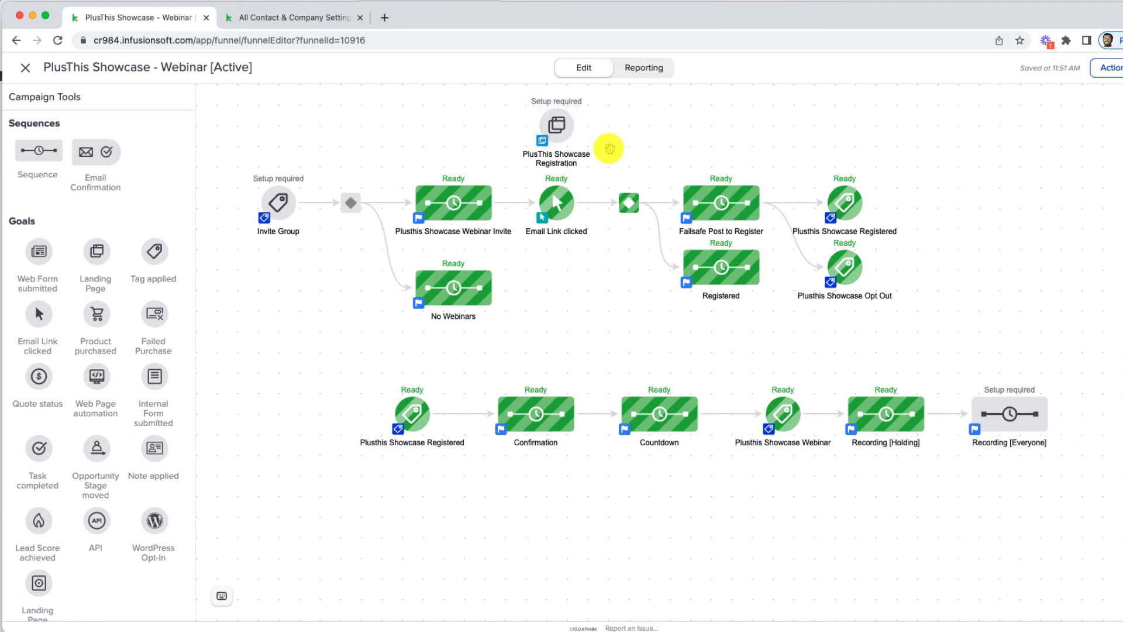
Connect the PlusThis Showcase Registration goal to the Failsafe Post to Register sequence
{"action": "left_click_drag", "start_coordinate": [576, 126], "coordinate": [709, 196]}
{"action": "left_click", "coordinate": [556, 124]}
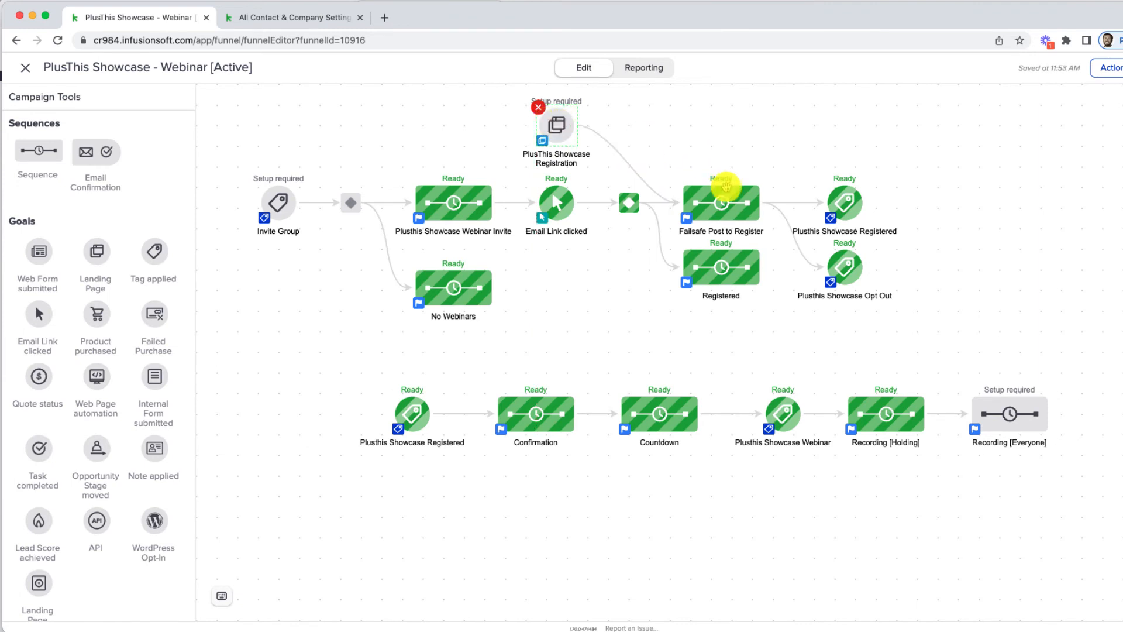
{"action": "left_click", "coordinate": [723, 202]}
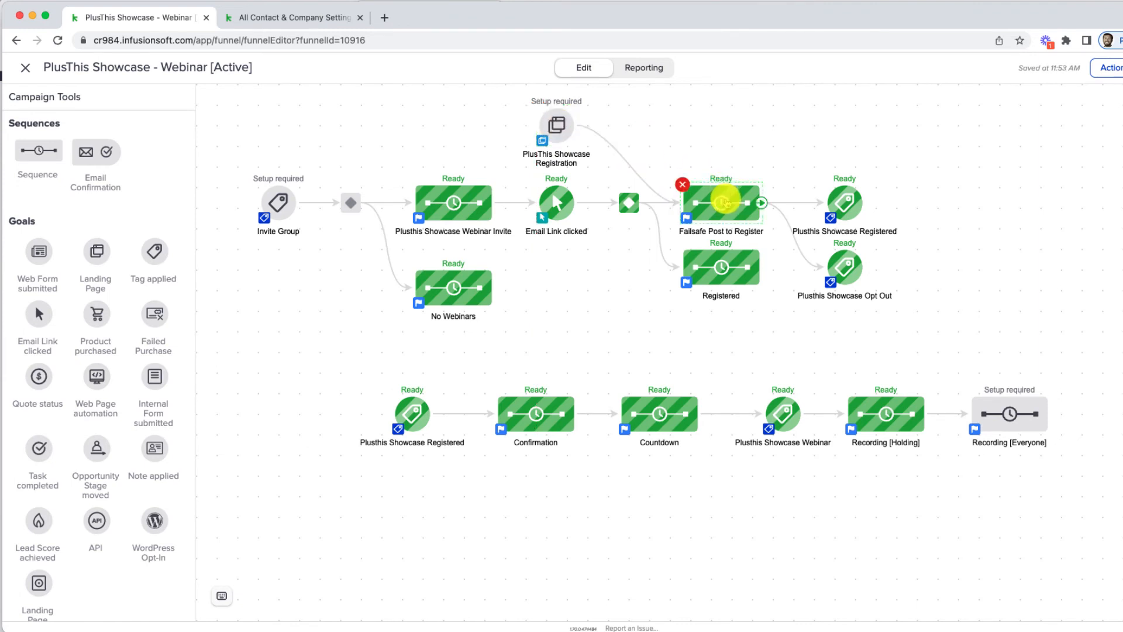
{"action": "left_click", "coordinate": [554, 125]}
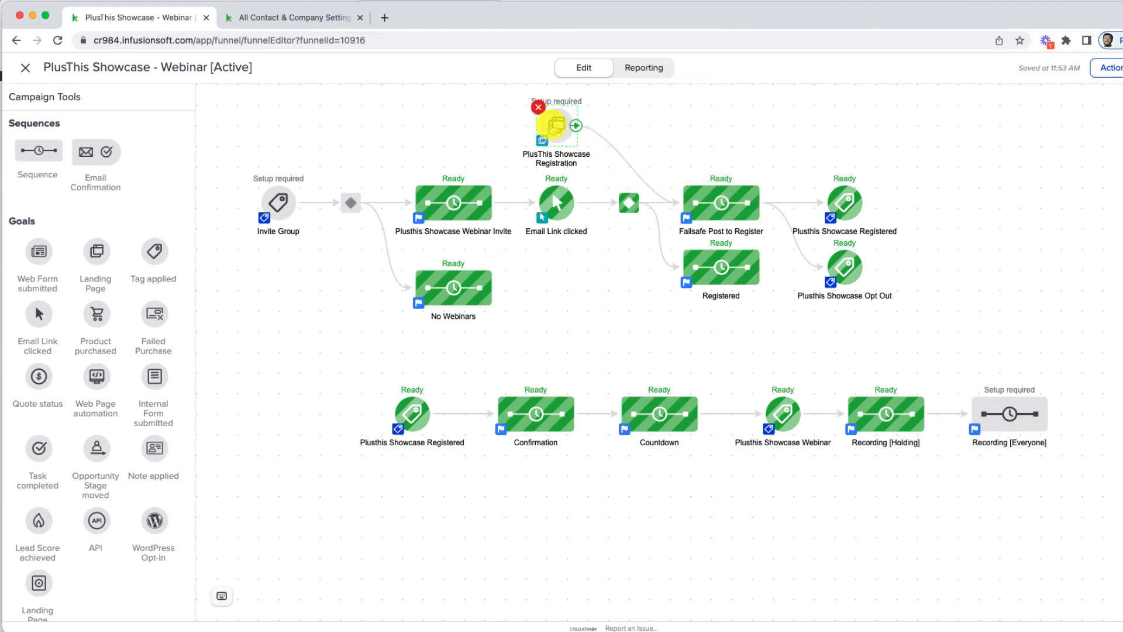
Open the PlusThis Showcase Registration goal's configuration and look through the available landing pages
{"action": "double_click", "coordinate": [554, 126]}
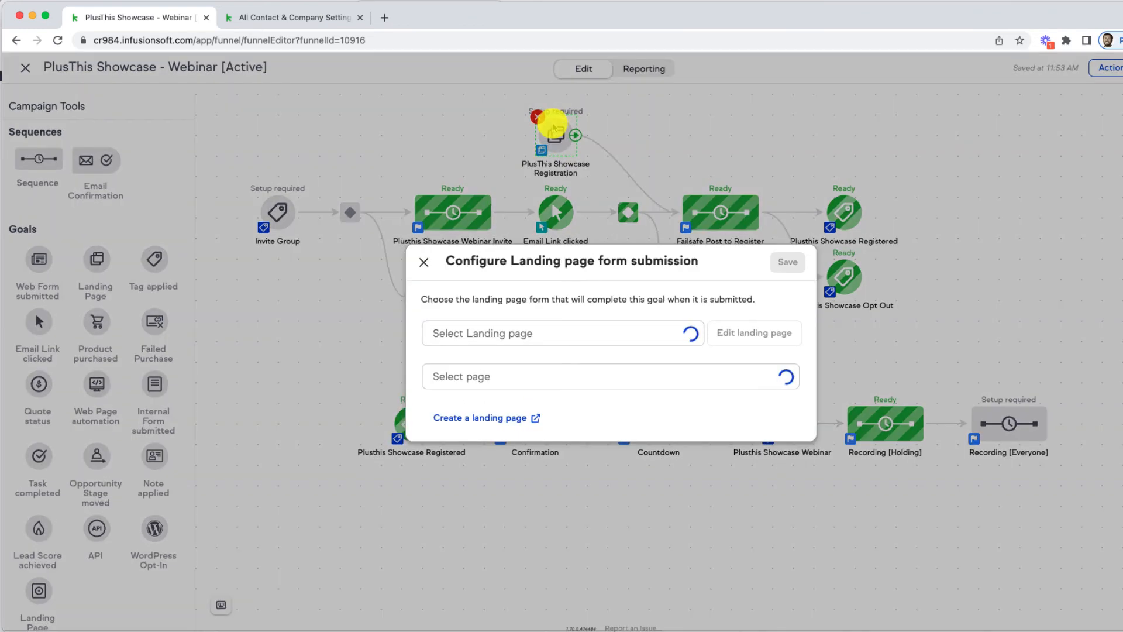
{"action": "left_click", "coordinate": [575, 345]}
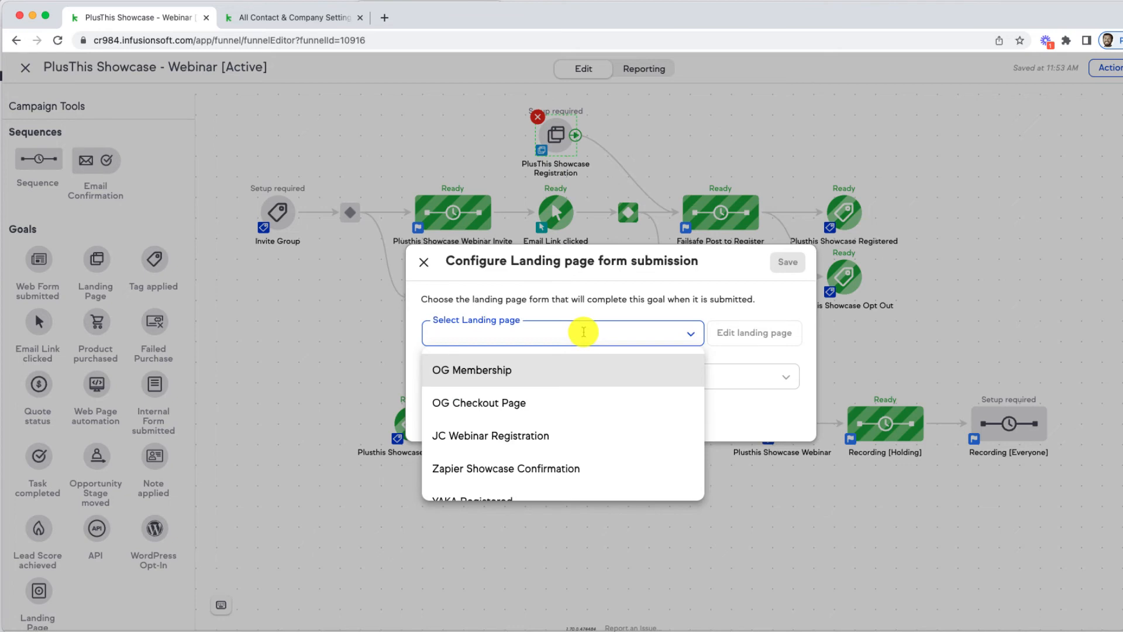
{"action": "left_click", "coordinate": [613, 308]}
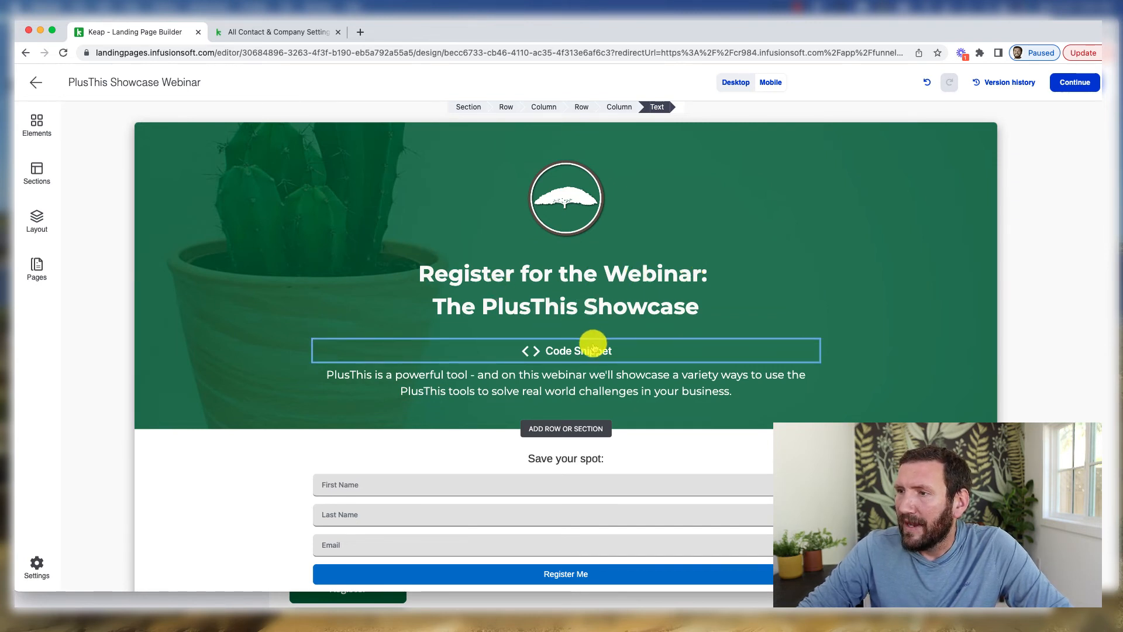
Review the PlusThis Showcase Webinar landing page's heading, registration form fields, Expert Panelists section and Register Me button
{"action": "scroll", "coordinate": [593, 347], "scroll_direction": "down", "scroll_amount": 3}
{"action": "scroll", "coordinate": [537, 295], "scroll_direction": "down", "scroll_amount": 2}
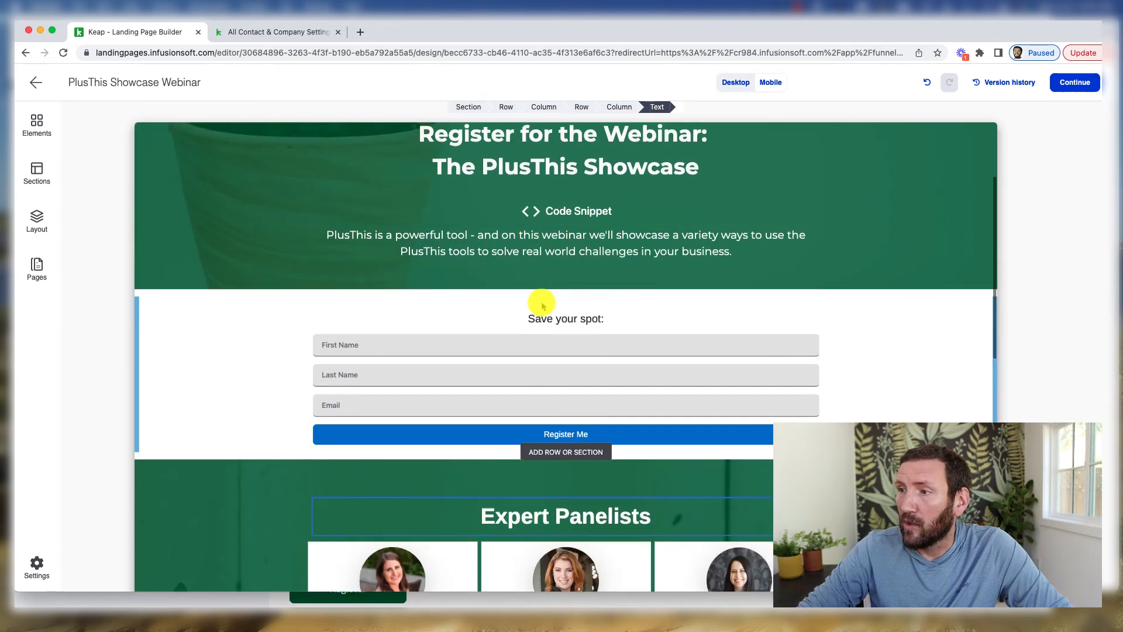
{"action": "left_click", "coordinate": [517, 346]}
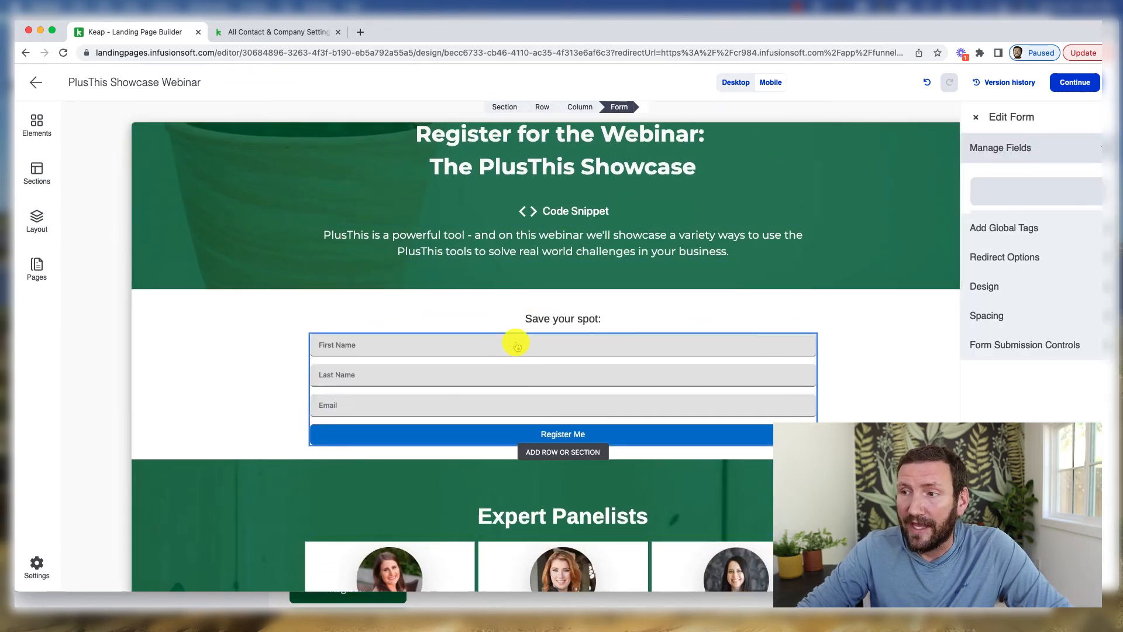
{"action": "scroll", "coordinate": [517, 345], "scroll_direction": "down", "scroll_amount": 6}
{"action": "scroll", "coordinate": [517, 346], "scroll_direction": "down", "scroll_amount": 5}
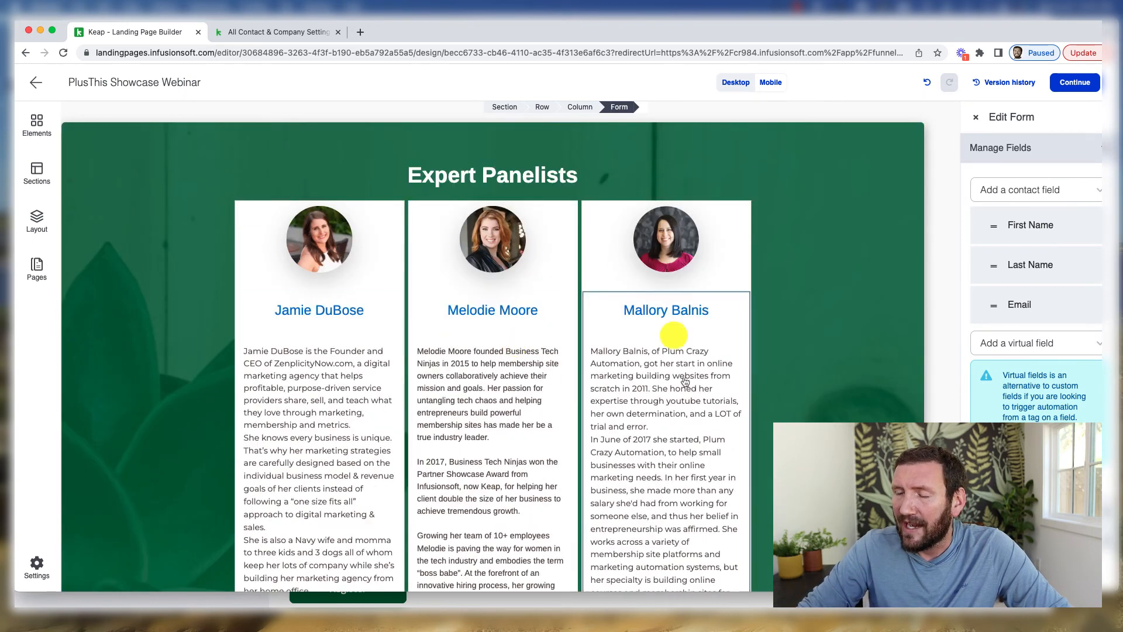
{"action": "scroll", "coordinate": [579, 444], "scroll_direction": "up", "scroll_amount": 5}
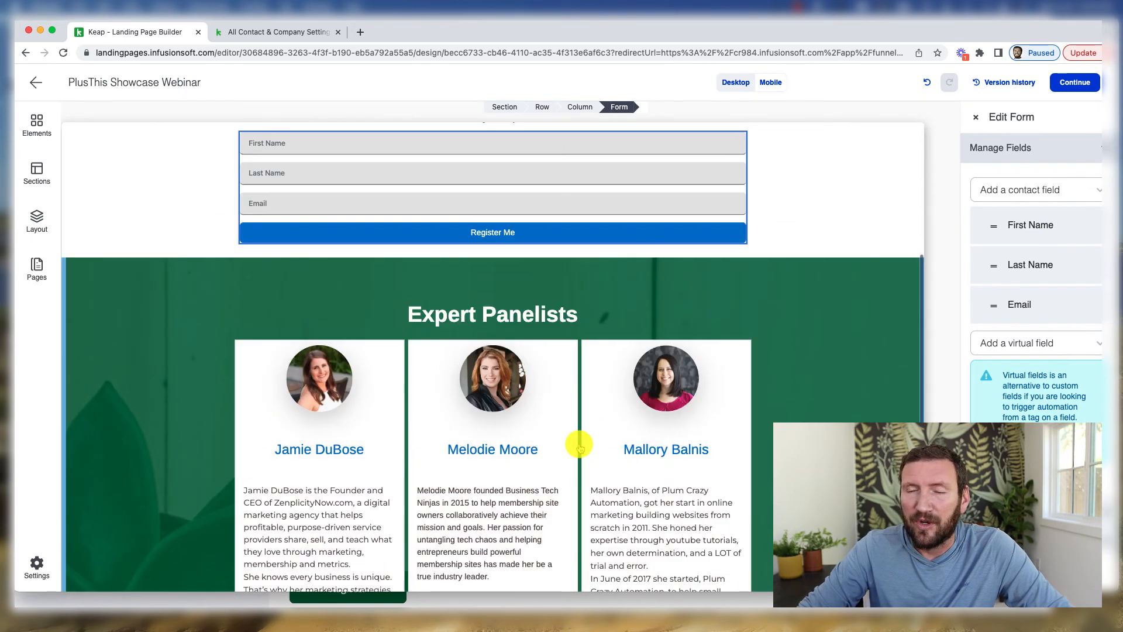
{"action": "left_click", "coordinate": [542, 228]}
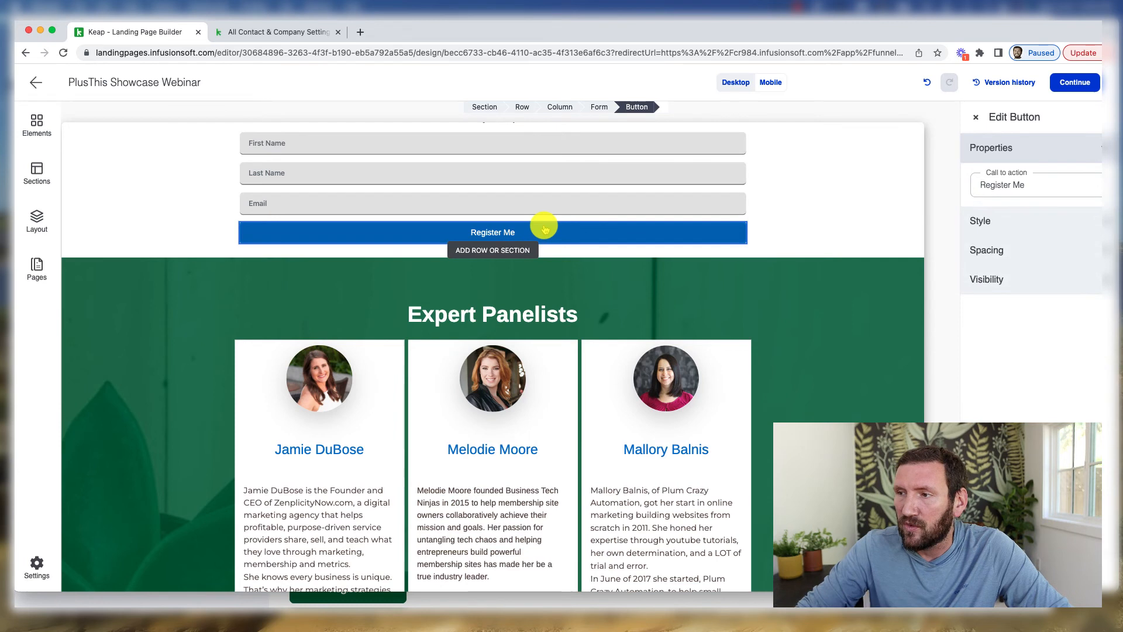
Check the registration form's redirect action and external URL, and continue to the landing page's publishing screen
{"action": "left_click", "coordinate": [603, 185]}
{"action": "scroll", "coordinate": [1030, 306], "scroll_direction": "down", "scroll_amount": 3}
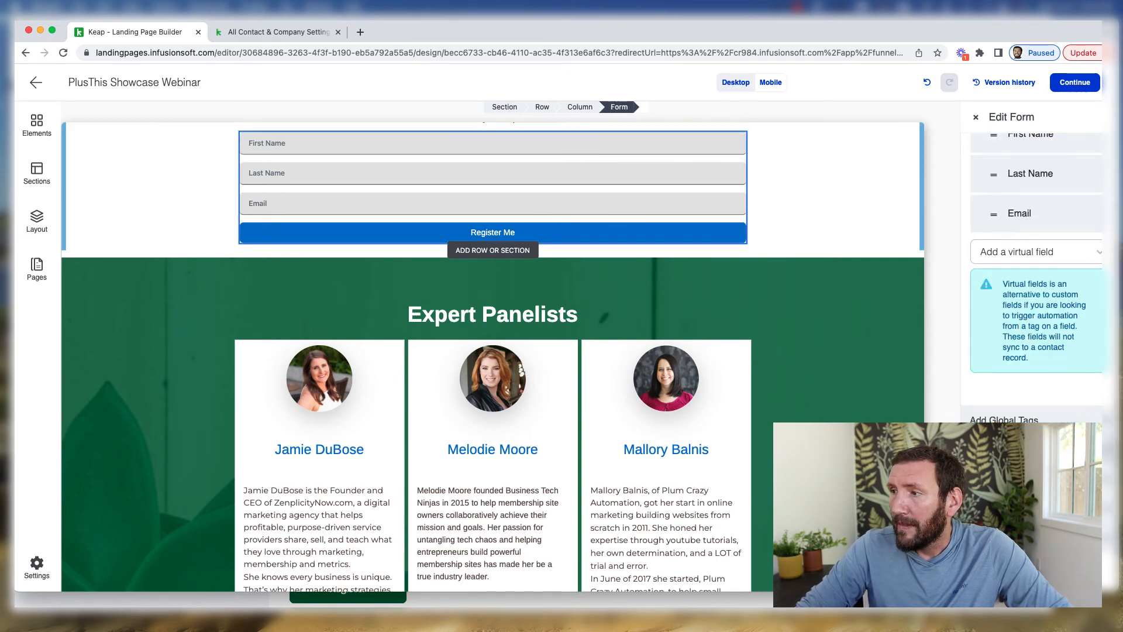
{"action": "scroll", "coordinate": [1030, 306], "scroll_direction": "down", "scroll_amount": 2}
{"action": "left_click", "coordinate": [1018, 396]}
{"action": "scroll", "coordinate": [1032, 303], "scroll_direction": "right", "scroll_amount": 3}
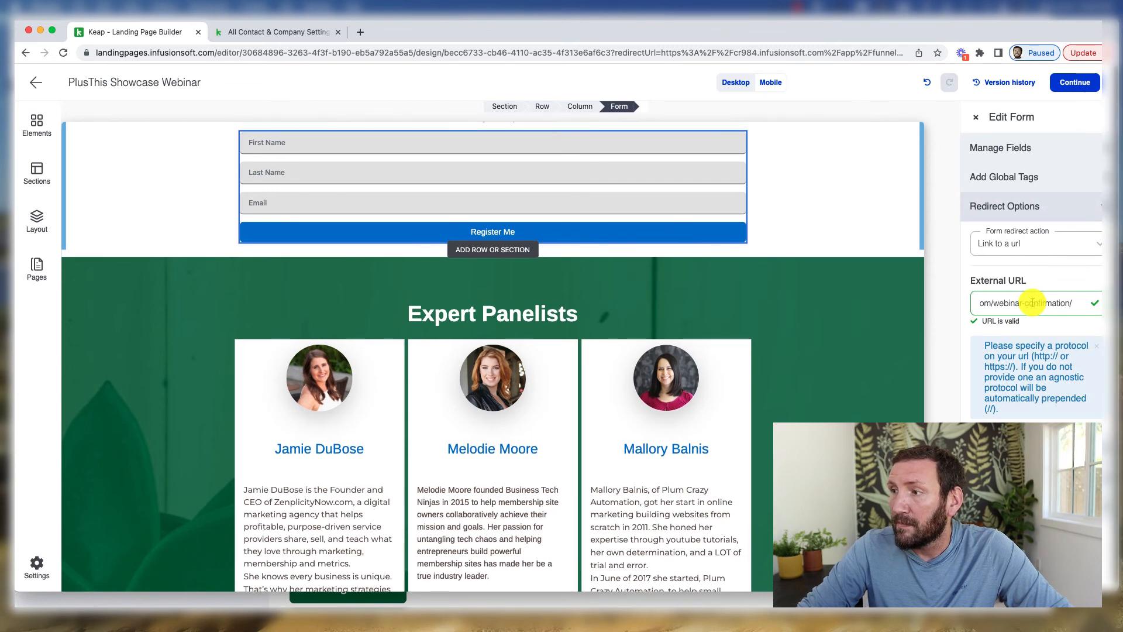
{"action": "scroll", "coordinate": [715, 175], "scroll_direction": "up", "scroll_amount": 5}
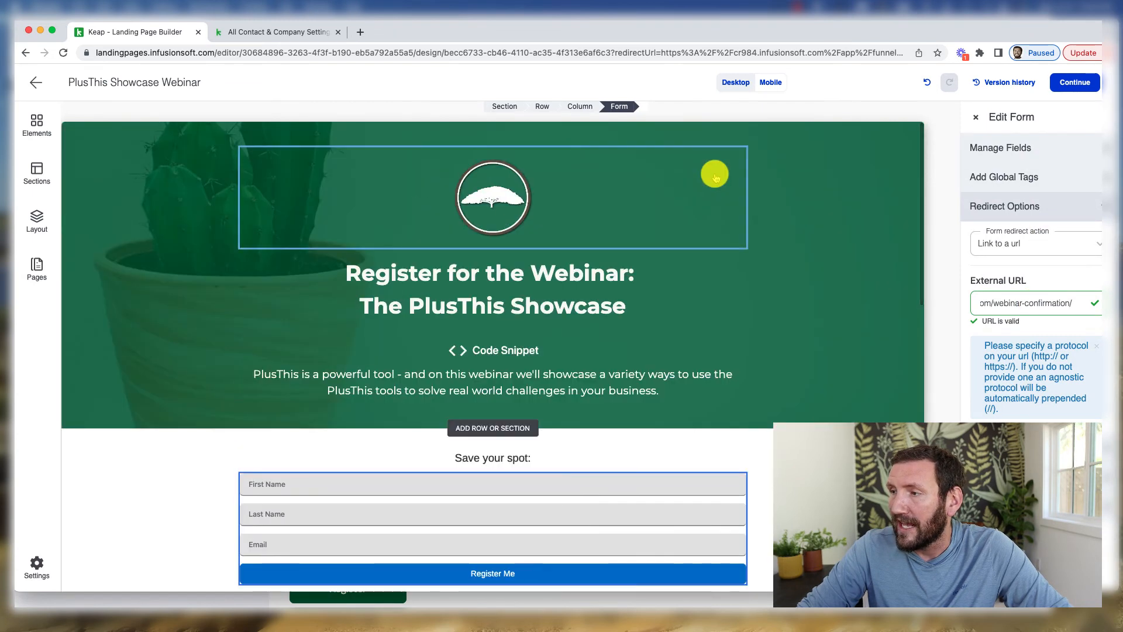
{"action": "left_click", "coordinate": [1079, 82]}
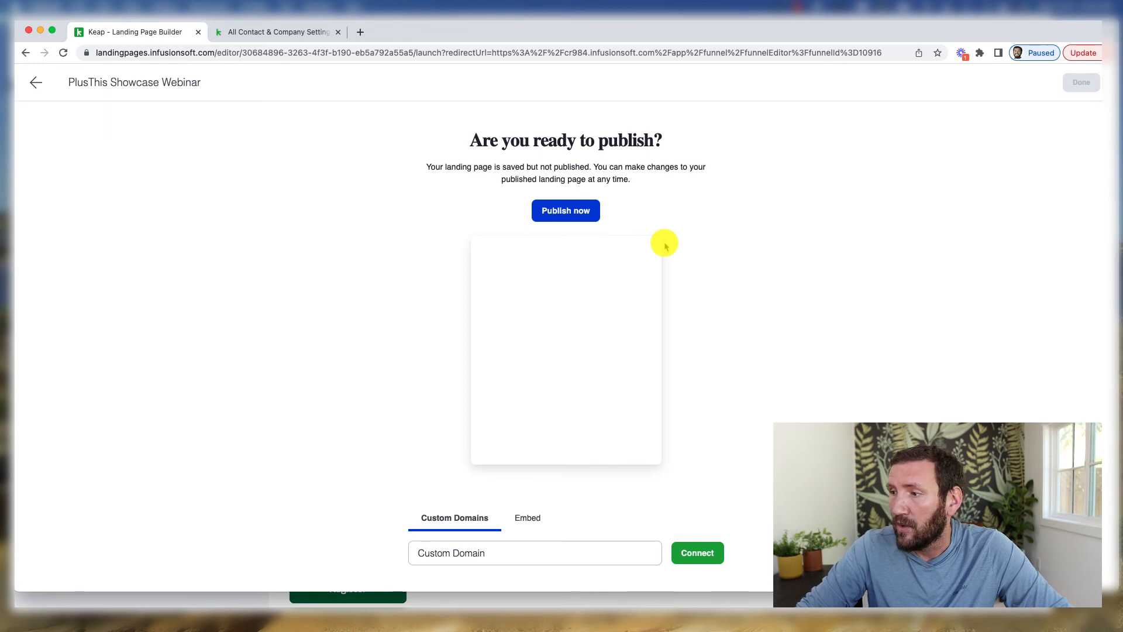
Publish the PlusThis Showcase Webinar landing page and return to the campaign canvas
{"action": "left_click", "coordinate": [560, 212]}
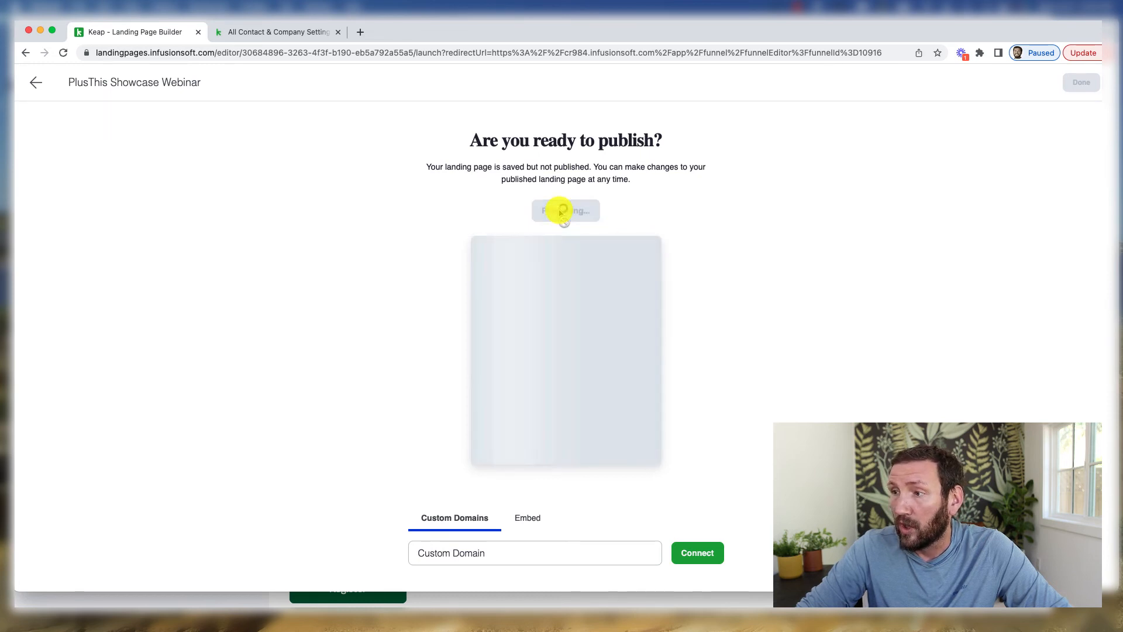
{"action": "left_click", "coordinate": [1082, 83]}
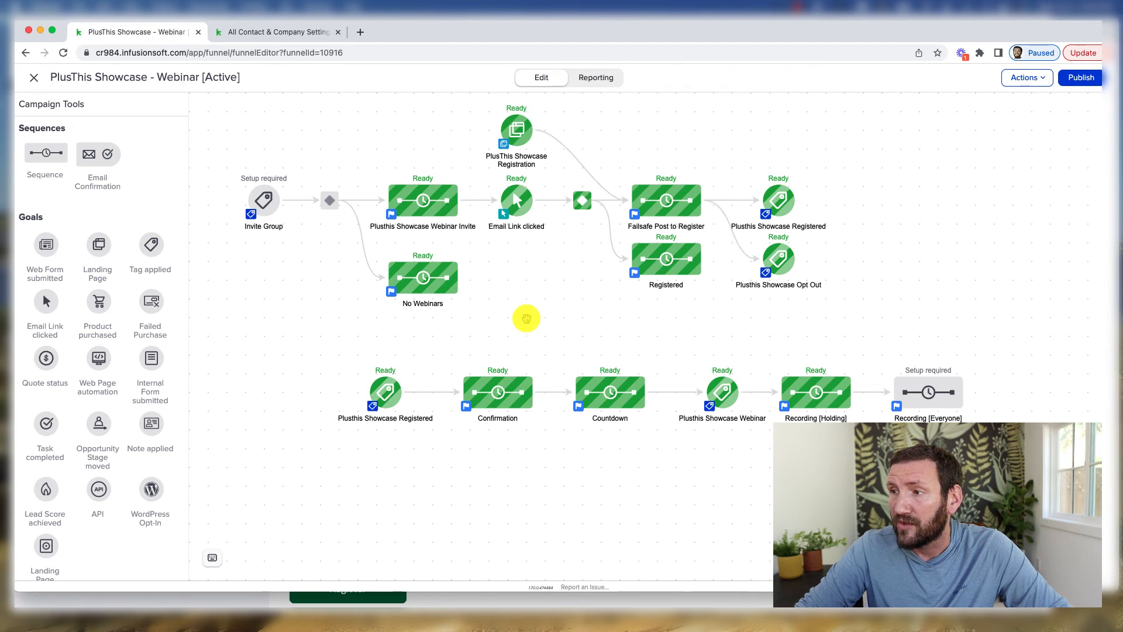
Check the forwarding settings of monkeypodwebinar.com in Google Domains, and return to the campaign canvas in Keap
{"action": "left_click_drag", "start_coordinate": [530, 296], "coordinate": [531, 326]}
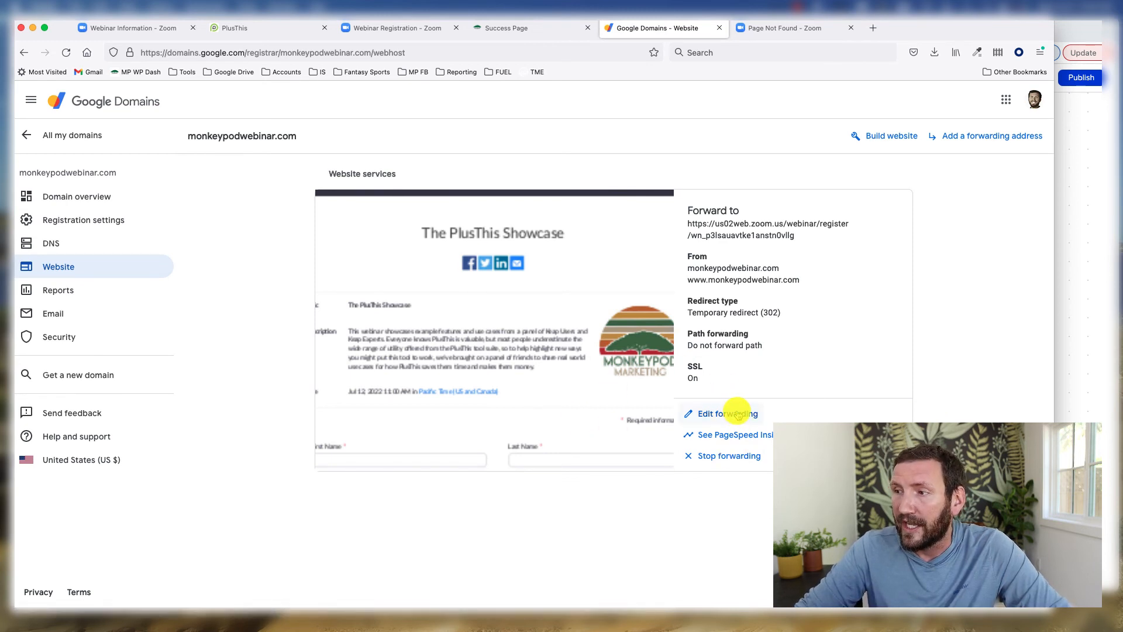
{"action": "key", "text": "super+Tab"}
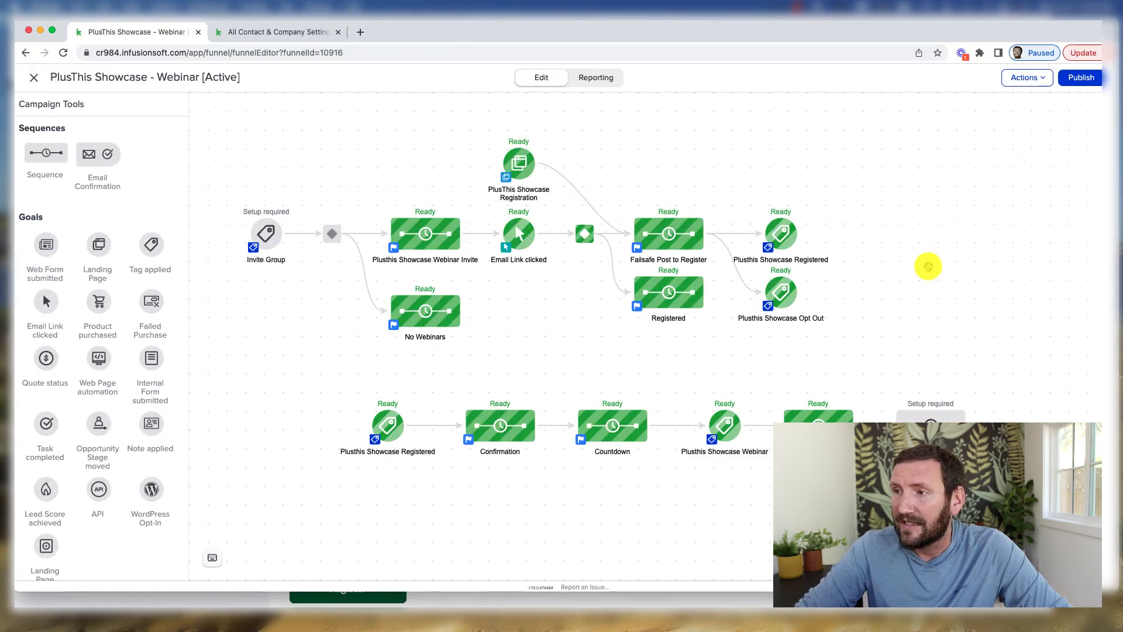
{"action": "left_click_drag", "start_coordinate": [928, 266], "coordinate": [965, 244]}
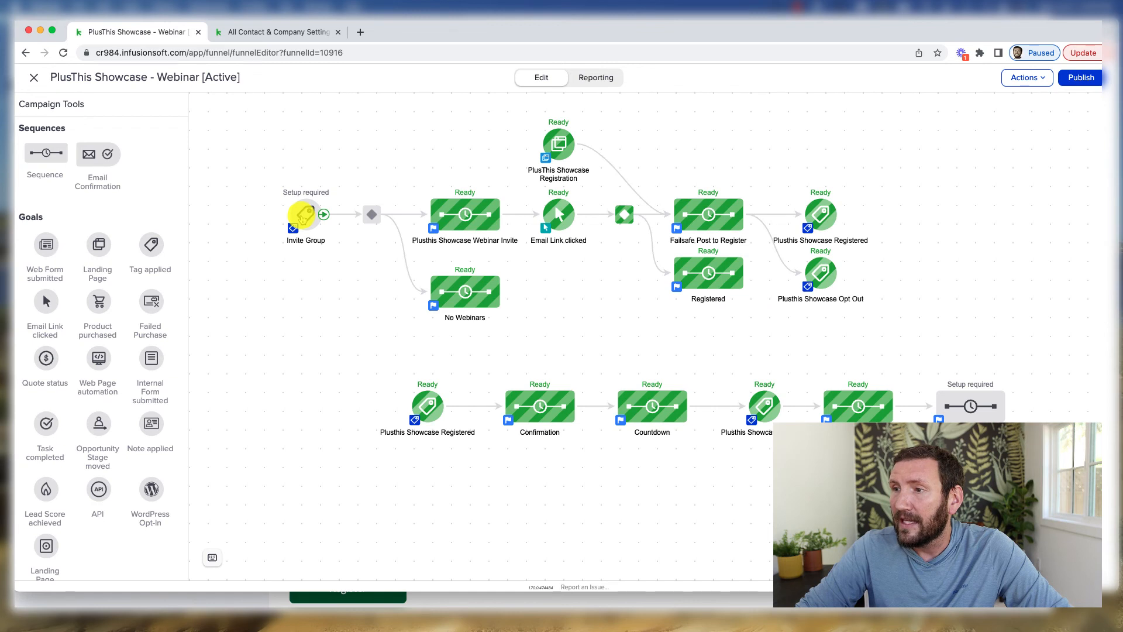
Publish the PlusThis Showcase - Webinar campaign from its checklist, and return to the editing view after a look at the reporting flow
{"action": "left_click", "coordinate": [1086, 82]}
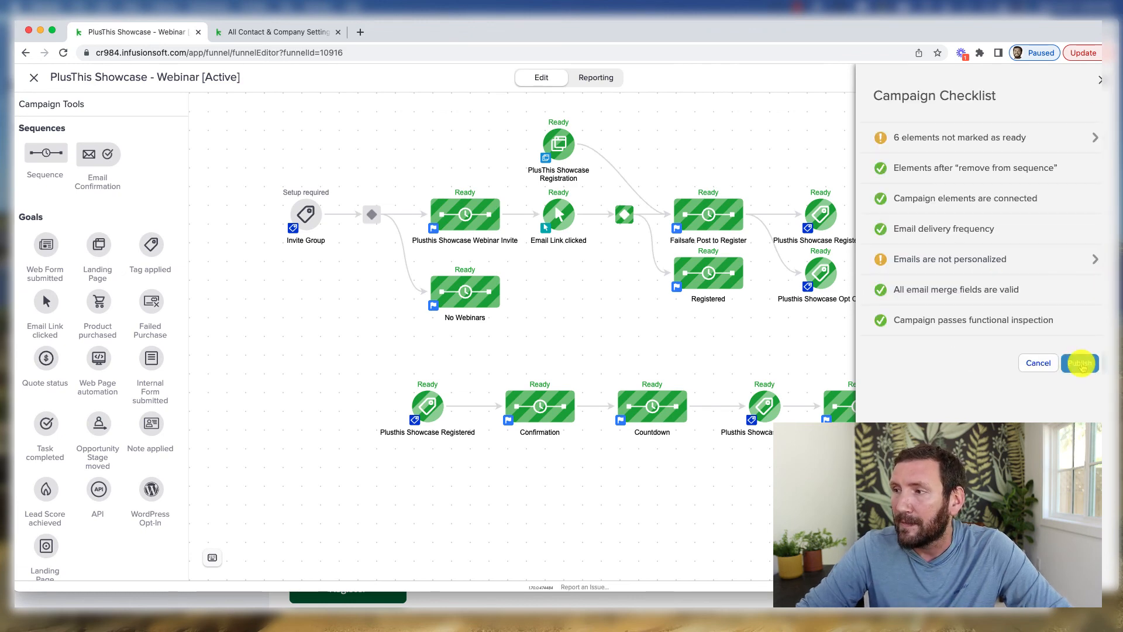
{"action": "left_click", "coordinate": [1080, 363]}
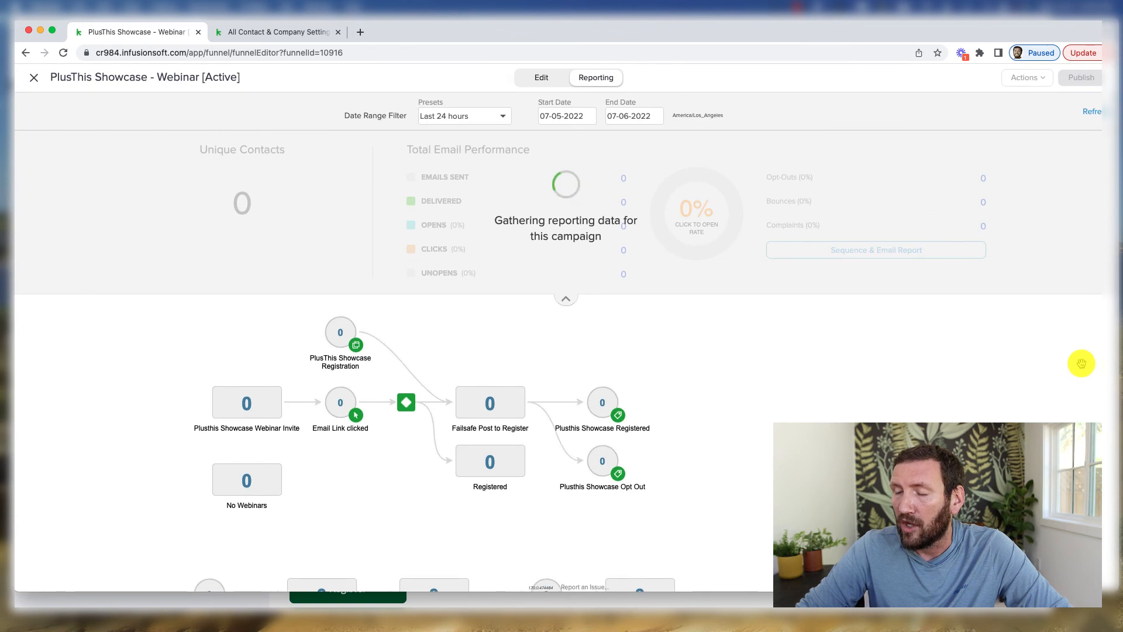
{"action": "left_click", "coordinate": [565, 298]}
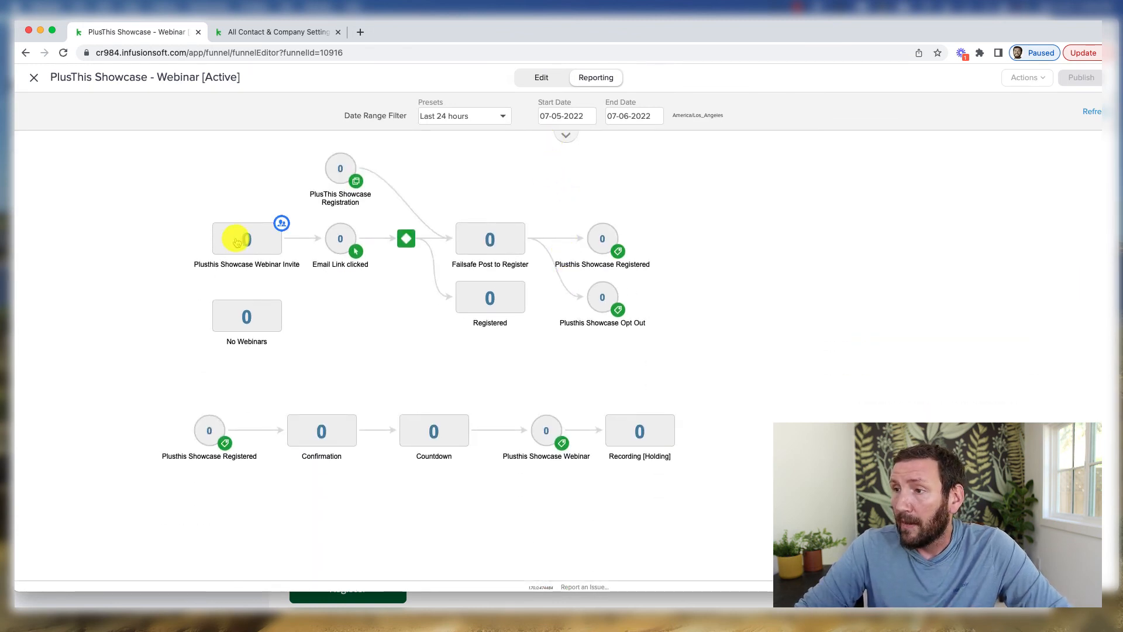
{"action": "left_click", "coordinate": [547, 78]}
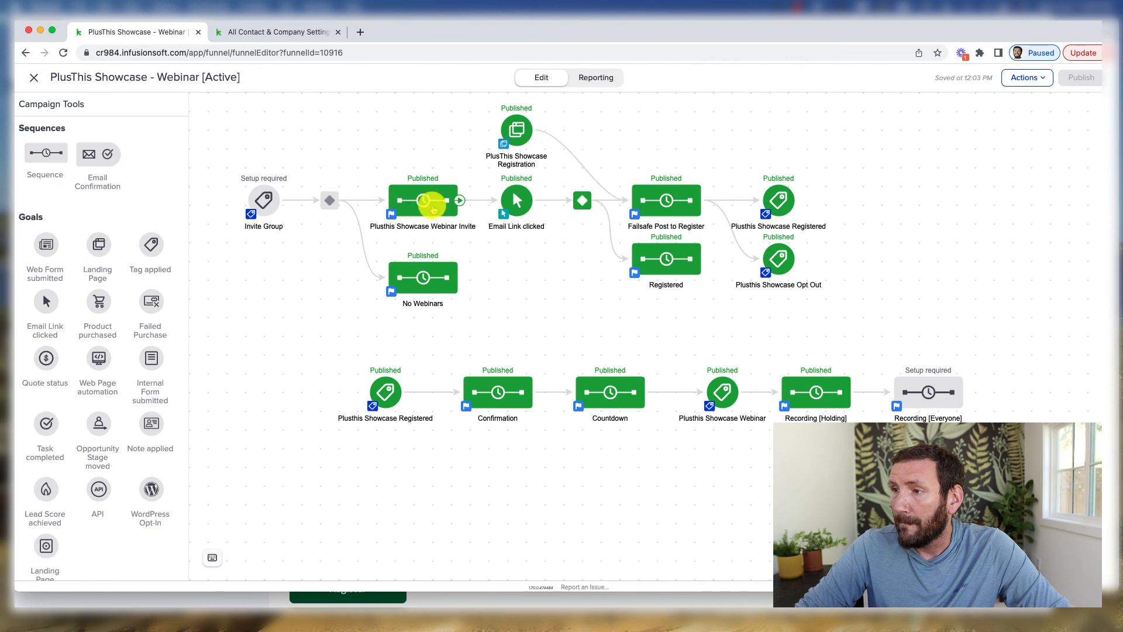